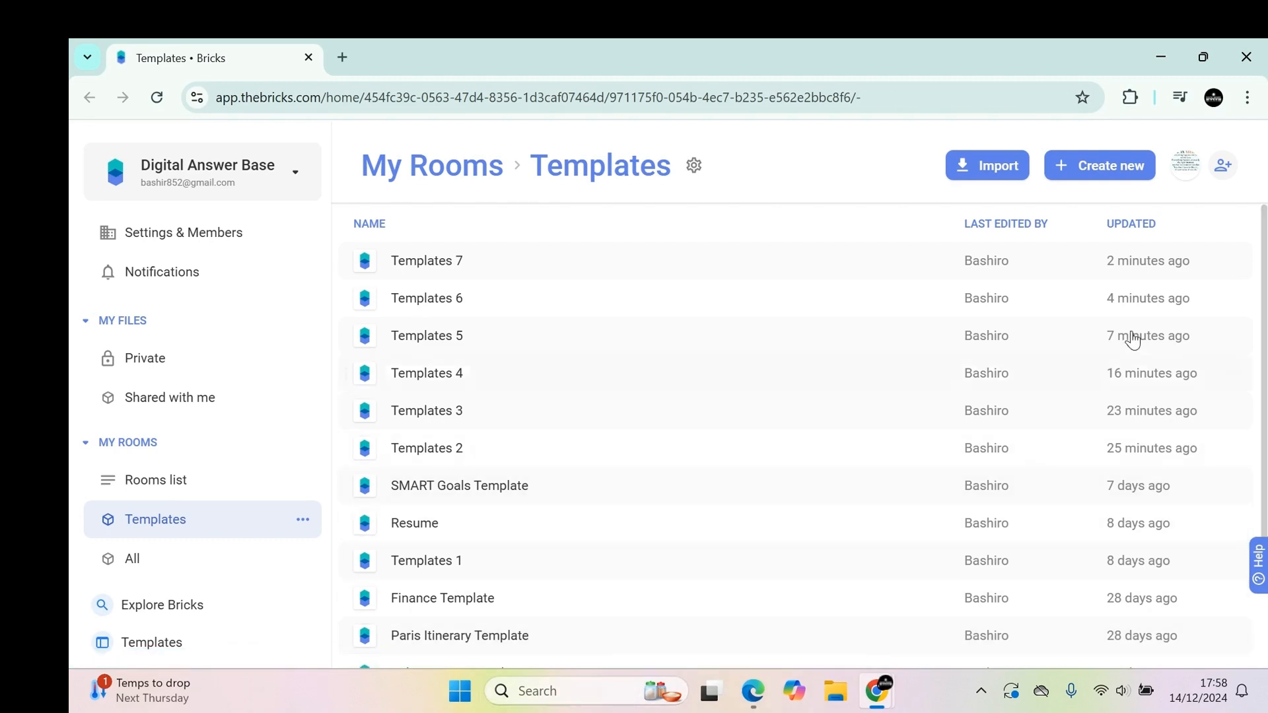
# Create a new file in the Templates room and paste the copied employee data into cell A3.
pyautogui.click(1093, 170)
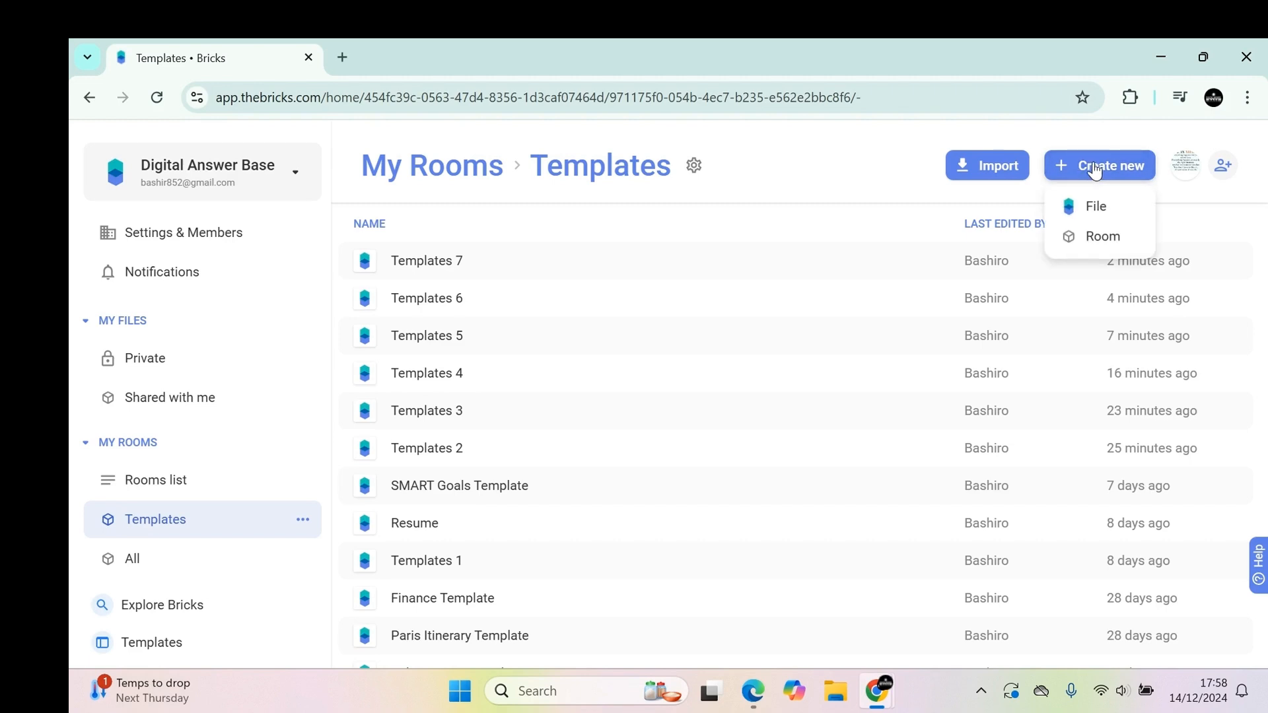
pyautogui.click(1087, 209)
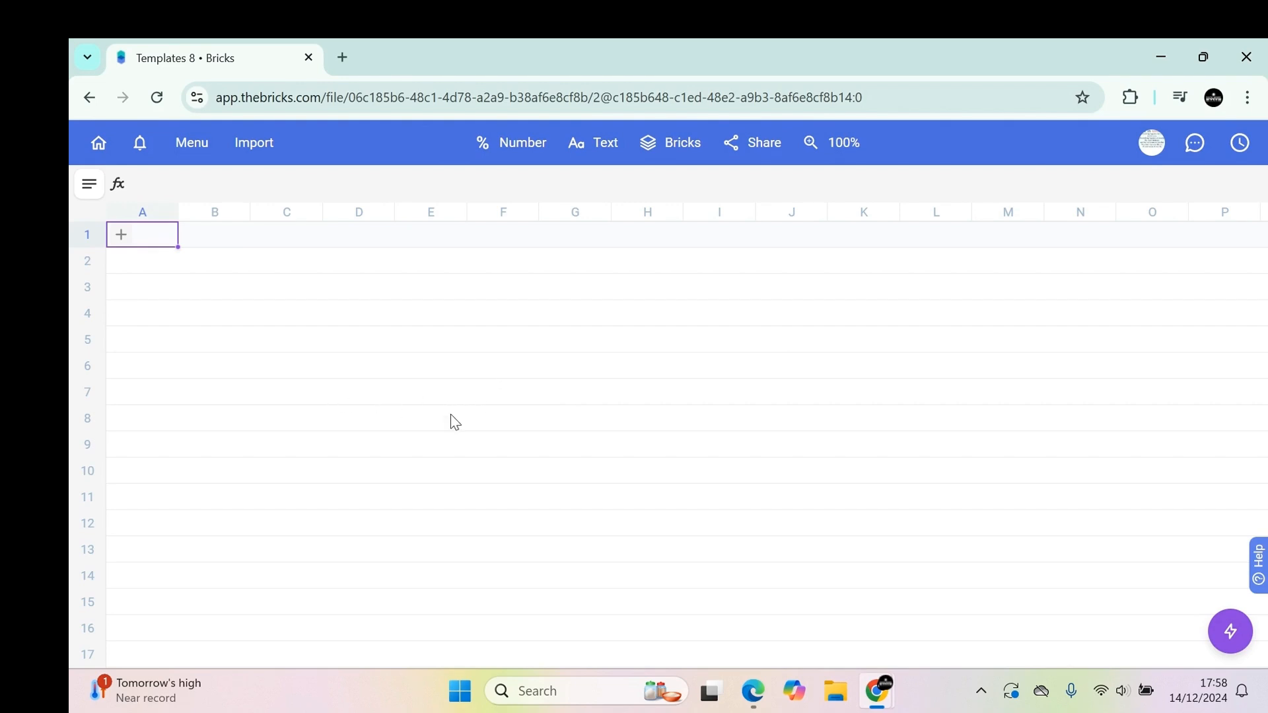
pyautogui.click(221, 316)
pyautogui.click(170, 287)
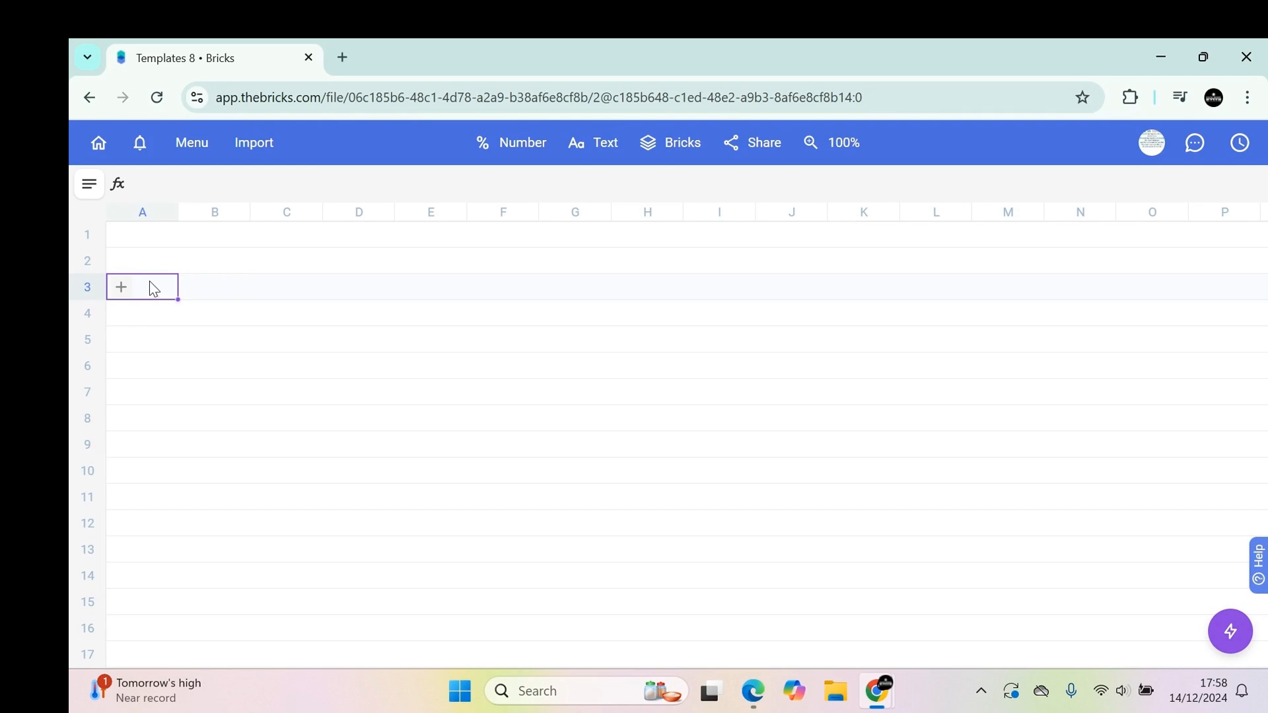
pyautogui.hotkey('ctrl', 'v')
# Scroll through the pasted employee records to review the raw comma-separated data.
pyautogui.scroll(-2, 286, 357)
pyautogui.scroll(2, 286, 310)
pyautogui.scroll(-10, 225, 277)
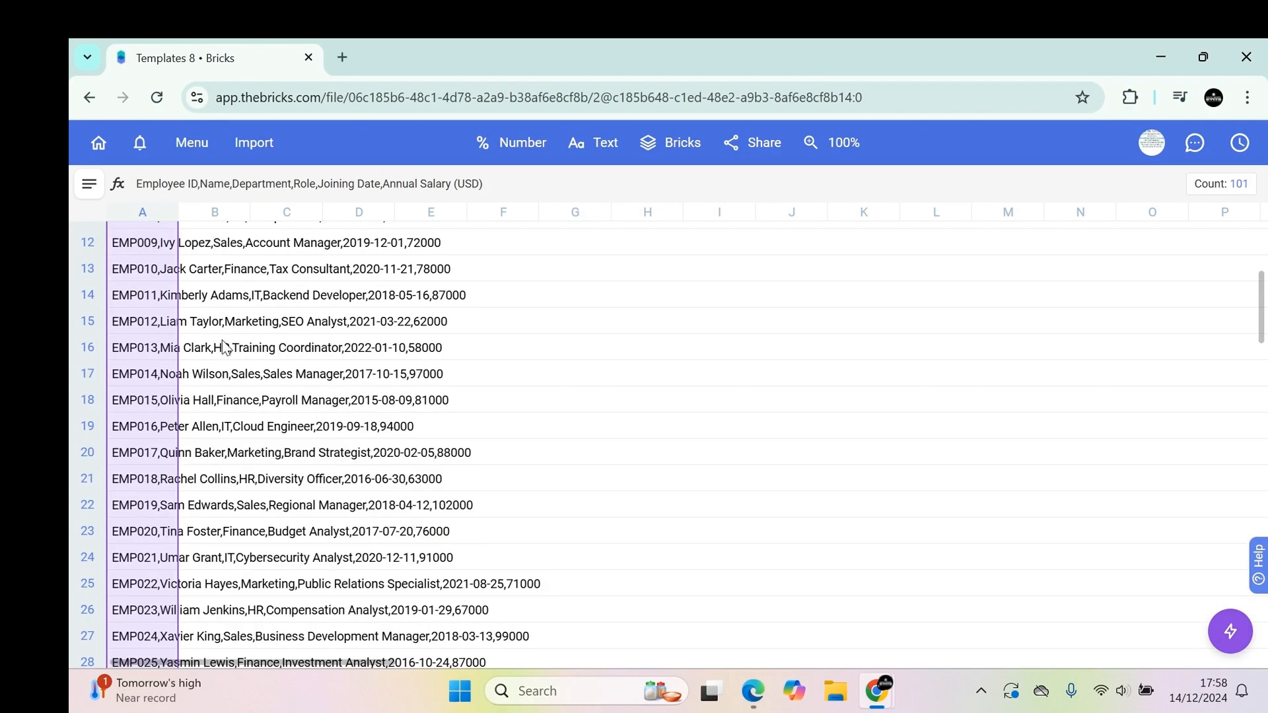
pyautogui.scroll(-20, 237, 393)
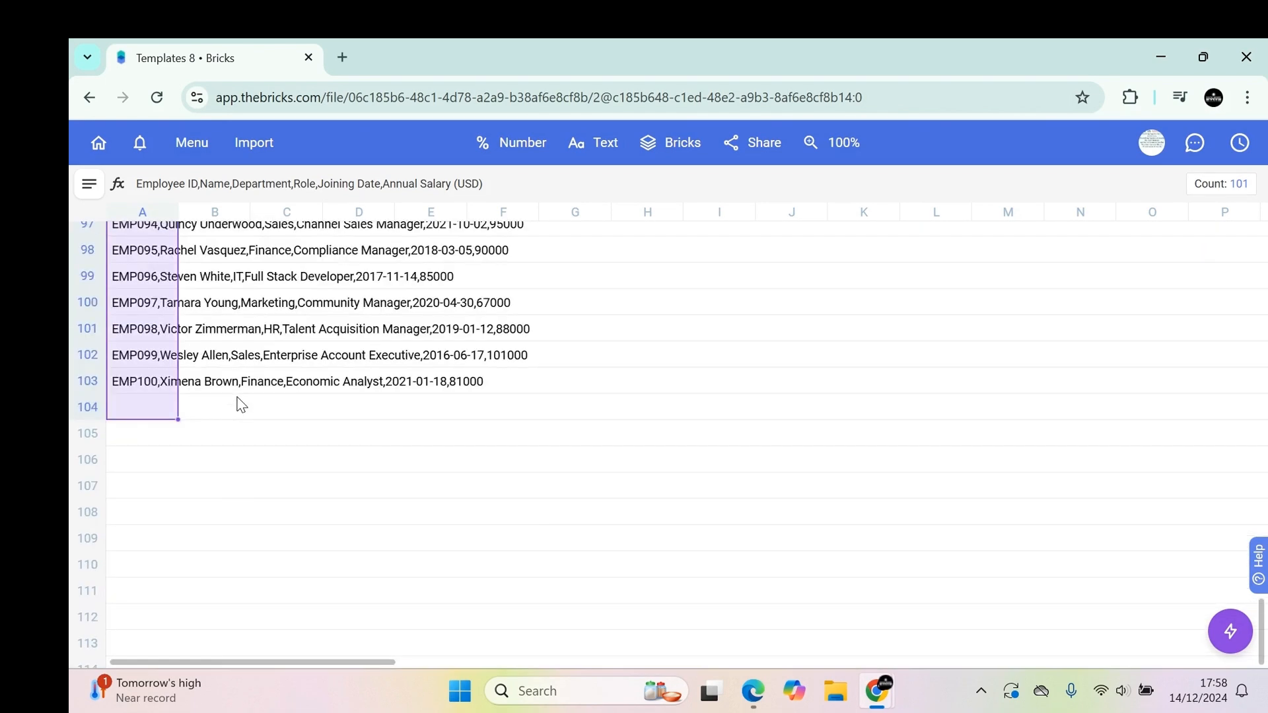
pyautogui.scroll(5, 239, 401)
pyautogui.scroll(20, 242, 400)
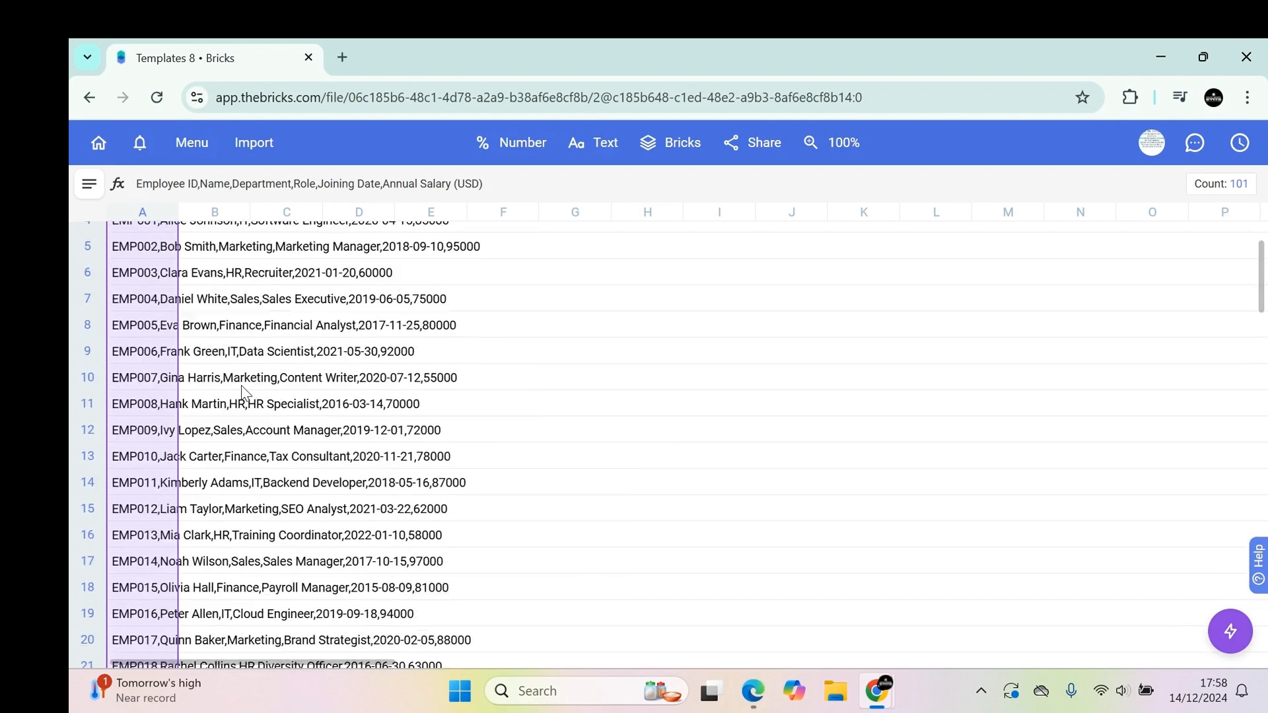
pyautogui.scroll(-13, 243, 391)
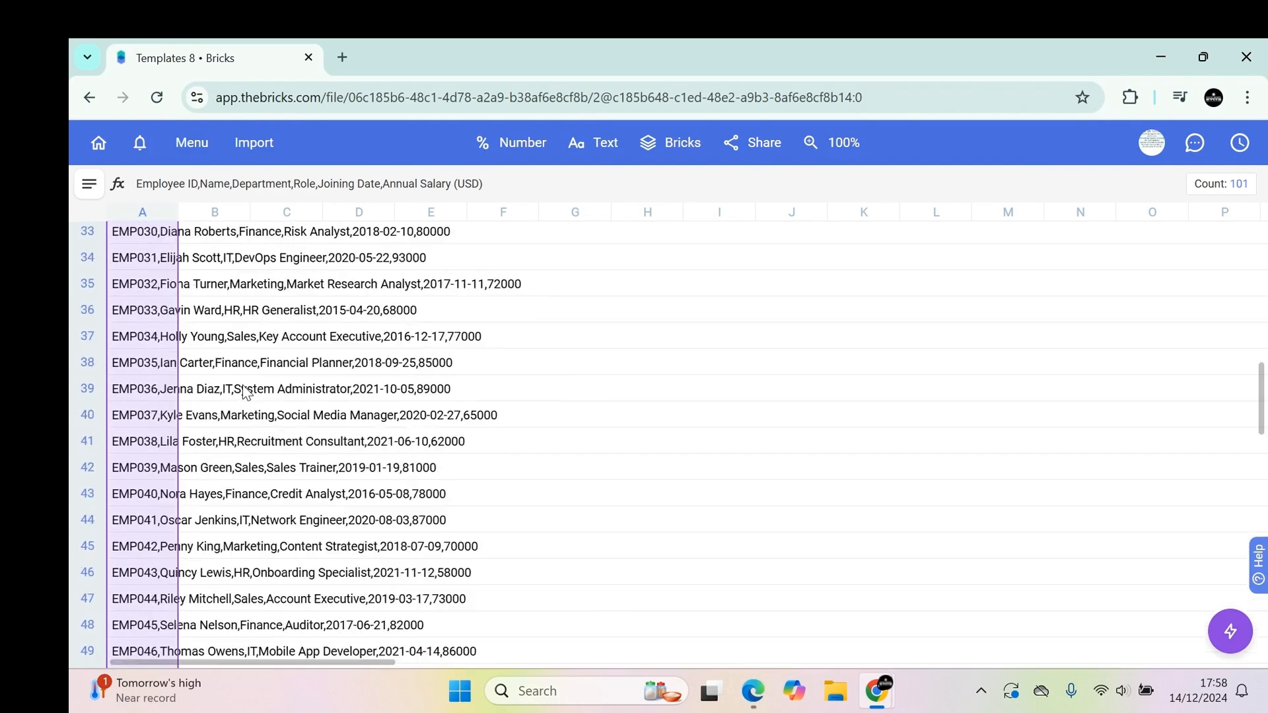
pyautogui.scroll(-18, 245, 392)
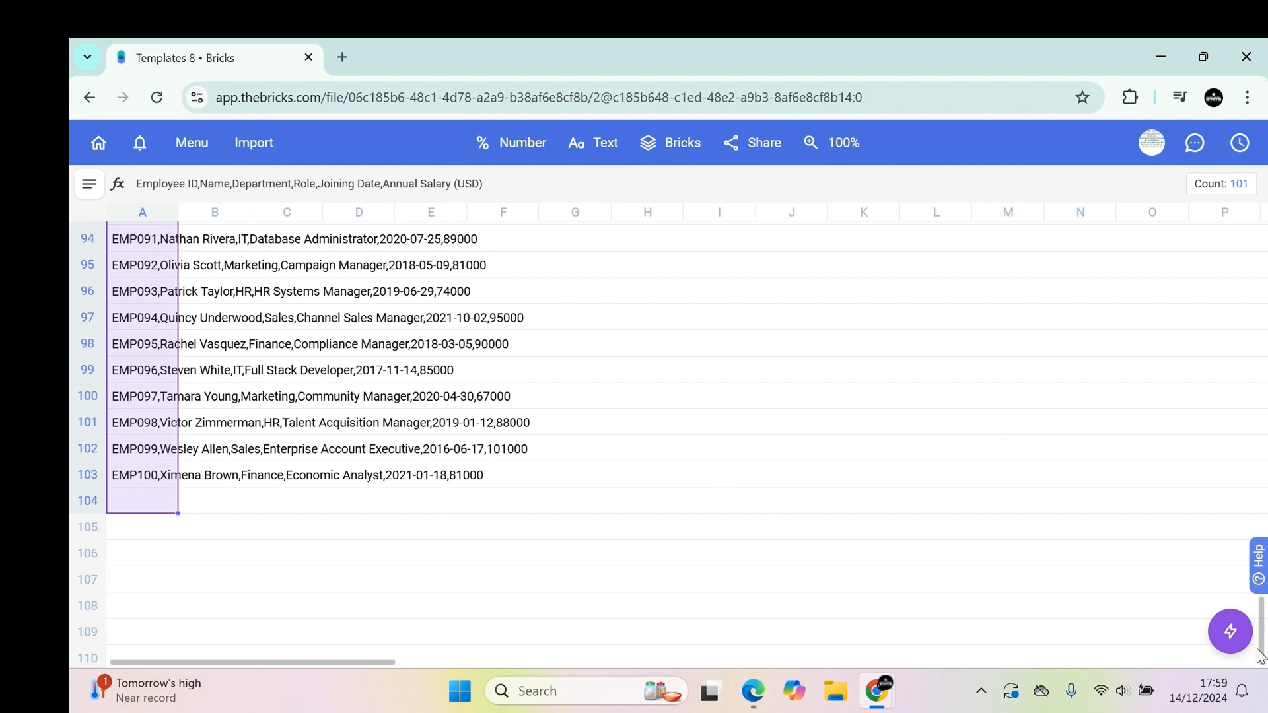
# Ask the AI assistant "Clean up the above data set , please make sure you put it in a table" and keep the generated table.
pyautogui.click(1231, 632)
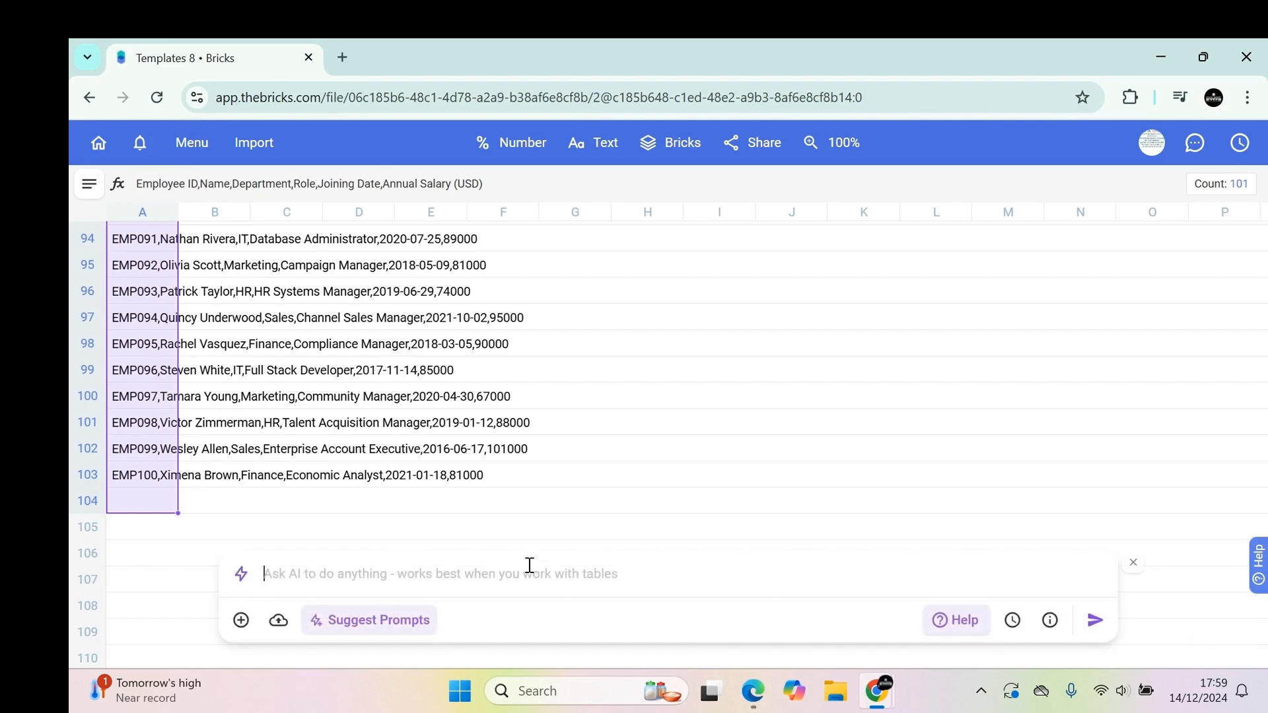
pyautogui.click(529, 566)
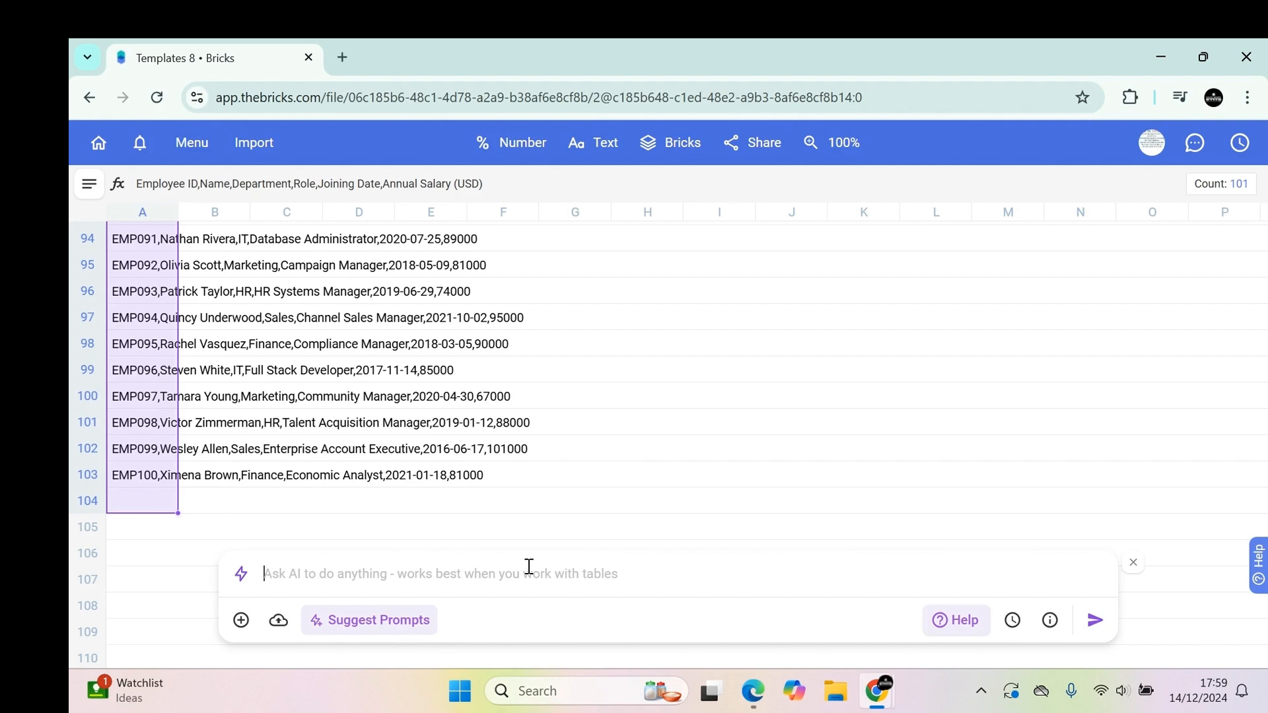
pyautogui.write('Clean yop')
pyautogui.press('BackSpace')
pyautogui.press('BackSpace')
pyautogui.press('BackSpace')
pyautogui.write('up ht')
pyautogui.press('BackSpace')
pyautogui.press('BackSpace')
pyautogui.write('the above data set')
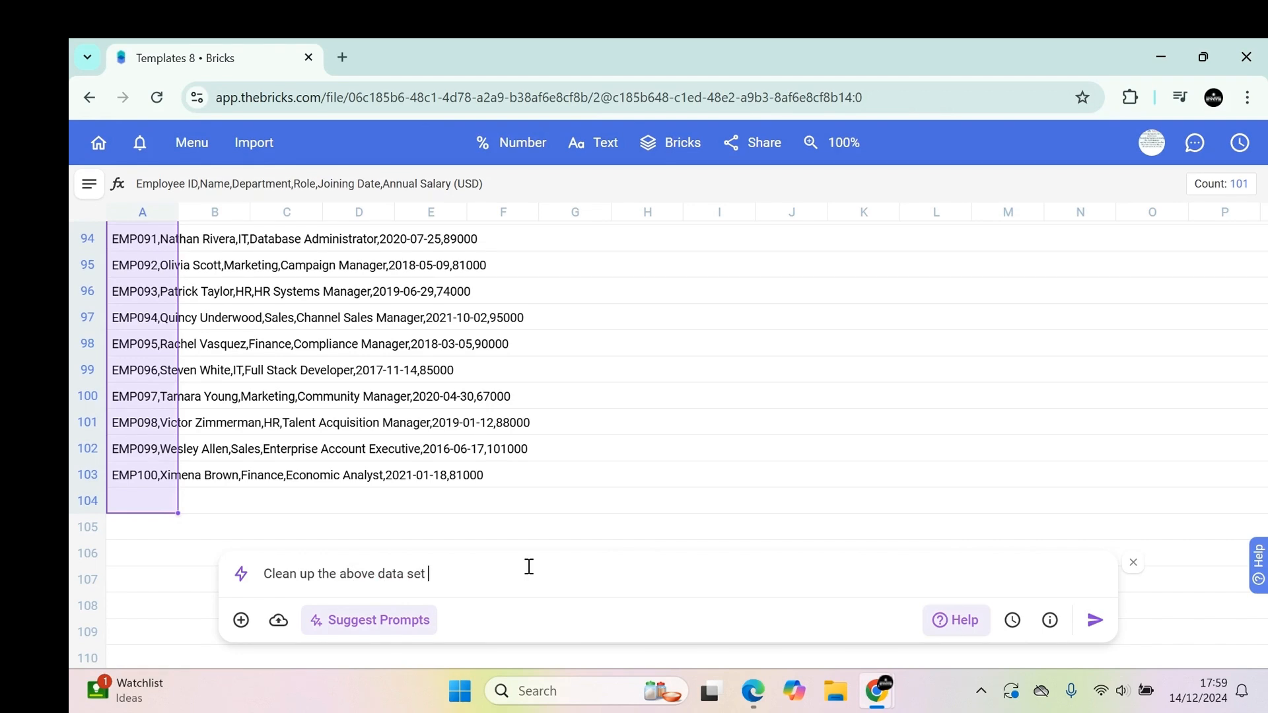
pyautogui.write(' , please make sure you put it in a table and')
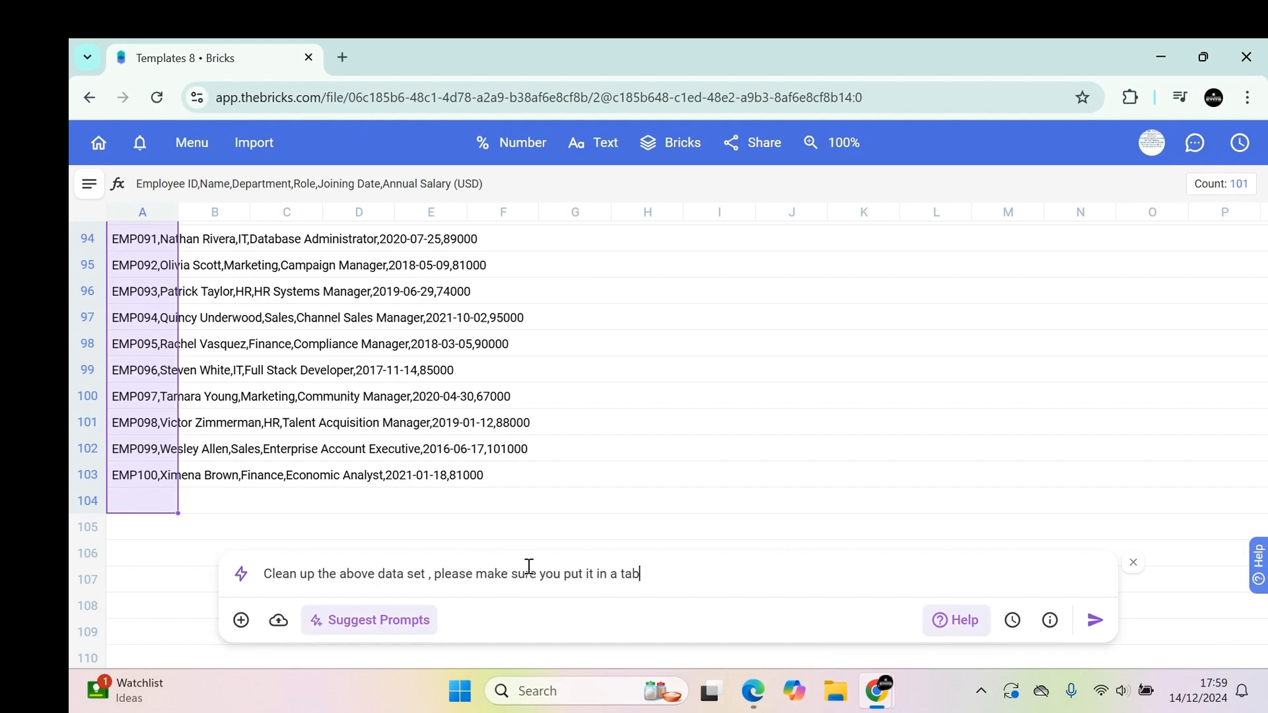
pyautogui.press('BackSpace')
pyautogui.press('BackSpace')
pyautogui.press('BackSpace')
pyautogui.press('BackSpace')
pyautogui.press('BackSpace')
pyautogui.press('Return')
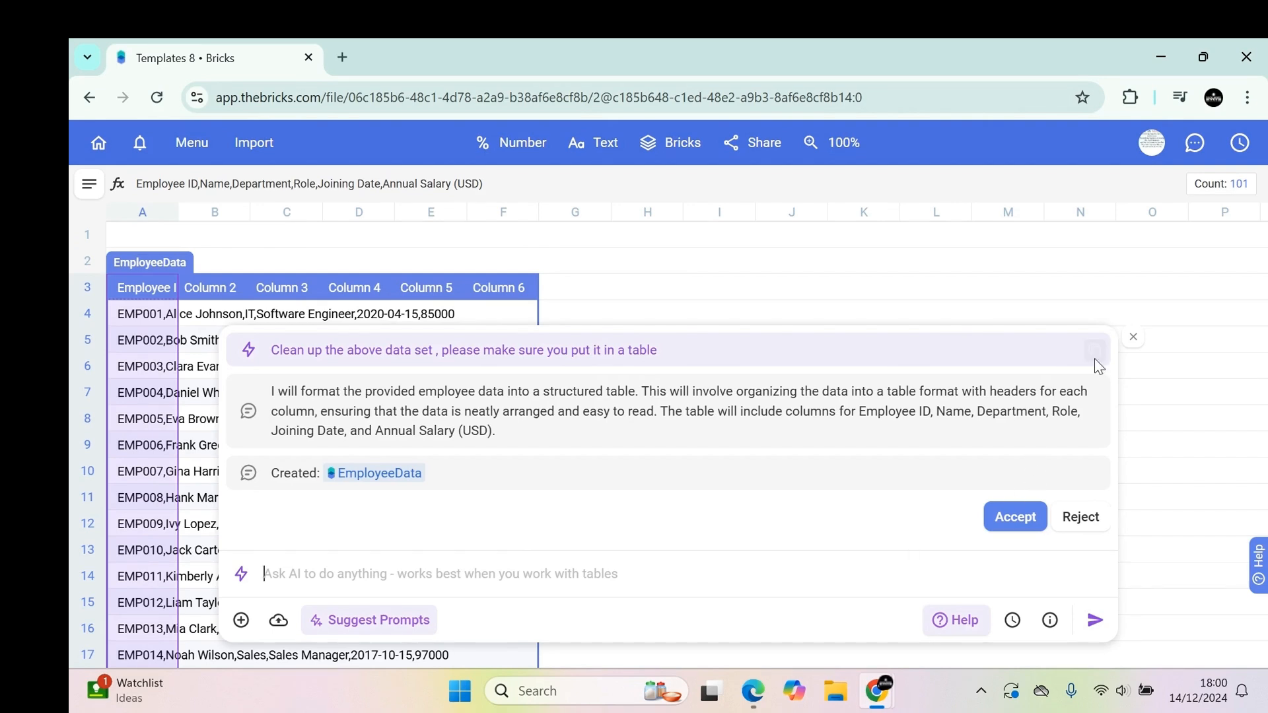
pyautogui.click(1134, 336)
pyautogui.click(957, 402)
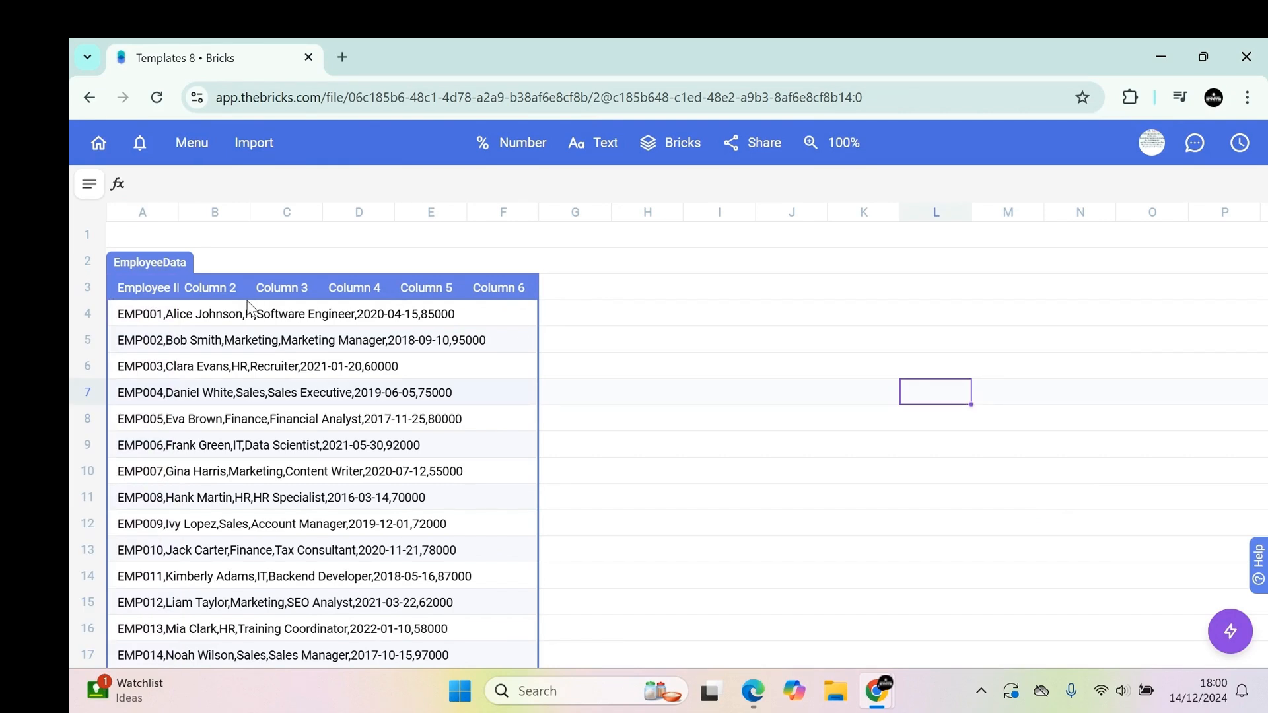
# Delete the leftover raw data rows sitting outside the new EmployeeData table.
pyautogui.scroll(-3, 469, 421)
pyautogui.scroll(-10, 469, 420)
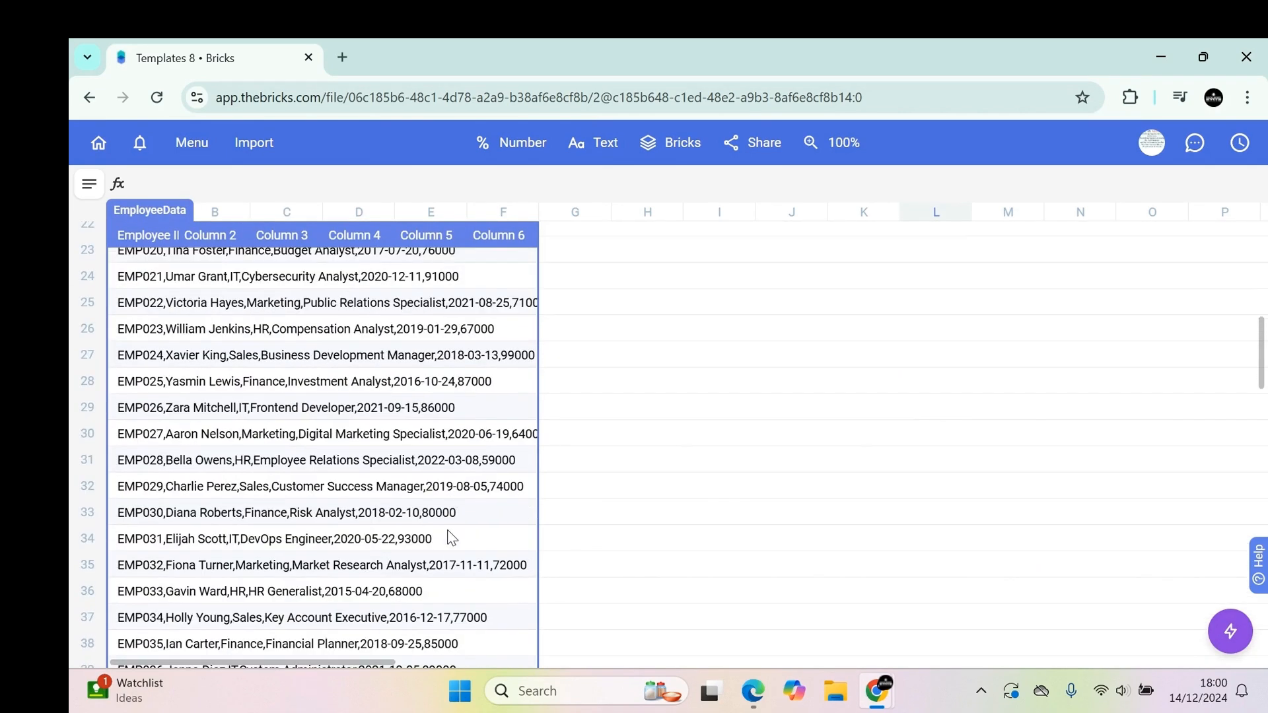
pyautogui.scroll(15, 447, 533)
pyautogui.scroll(-20, 340, 561)
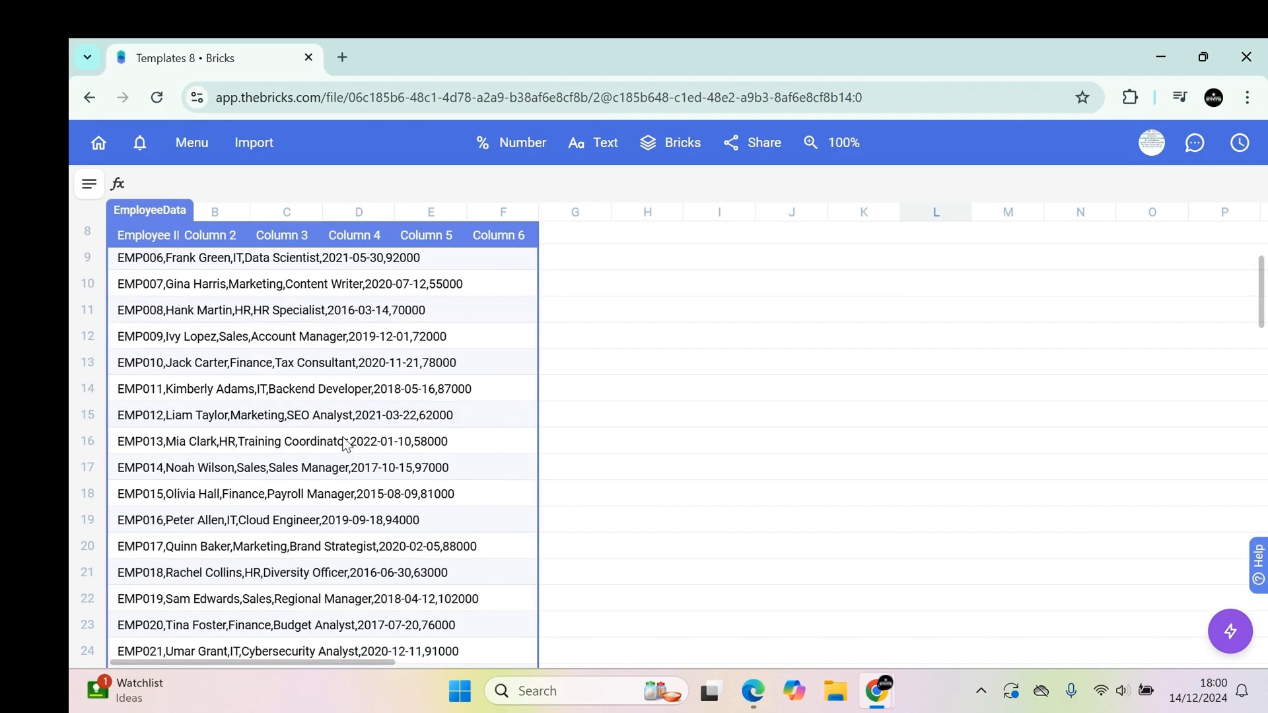
pyautogui.scroll(-5, 340, 561)
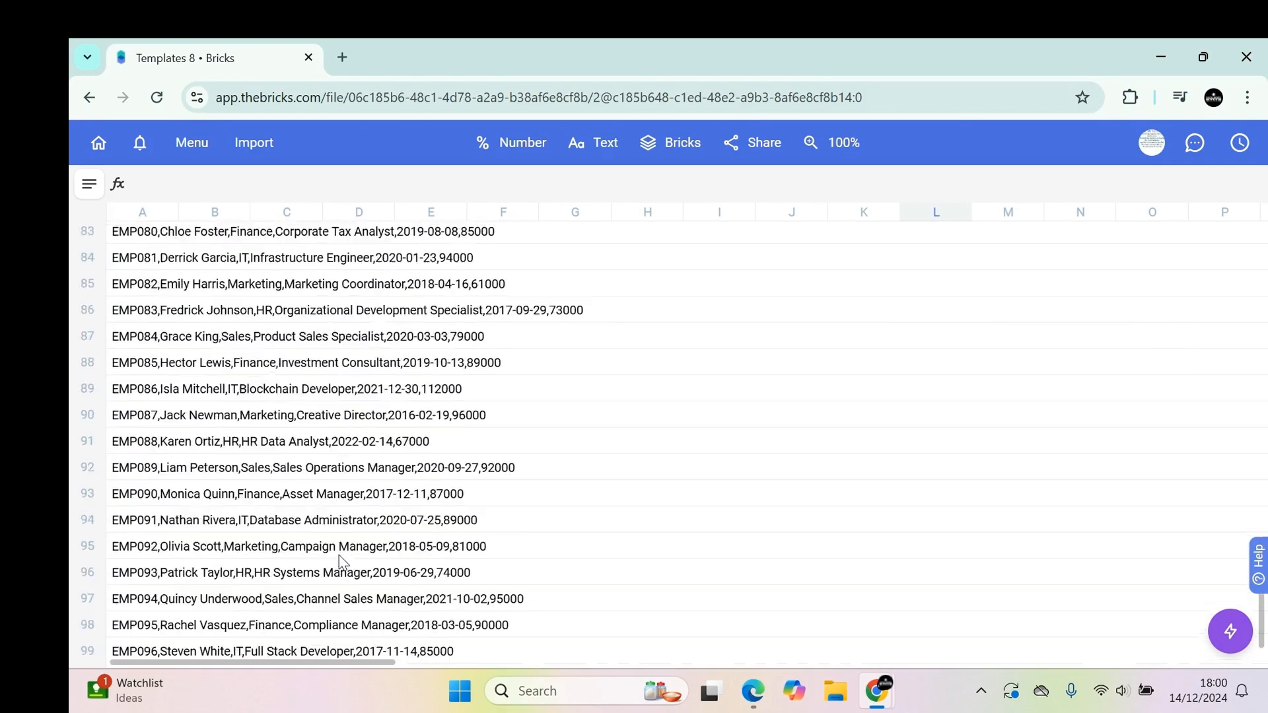
pyautogui.scroll(10, 340, 549)
pyautogui.scroll(3, 215, 349)
pyautogui.moveTo(123, 366); pyautogui.dragTo(544, 555)
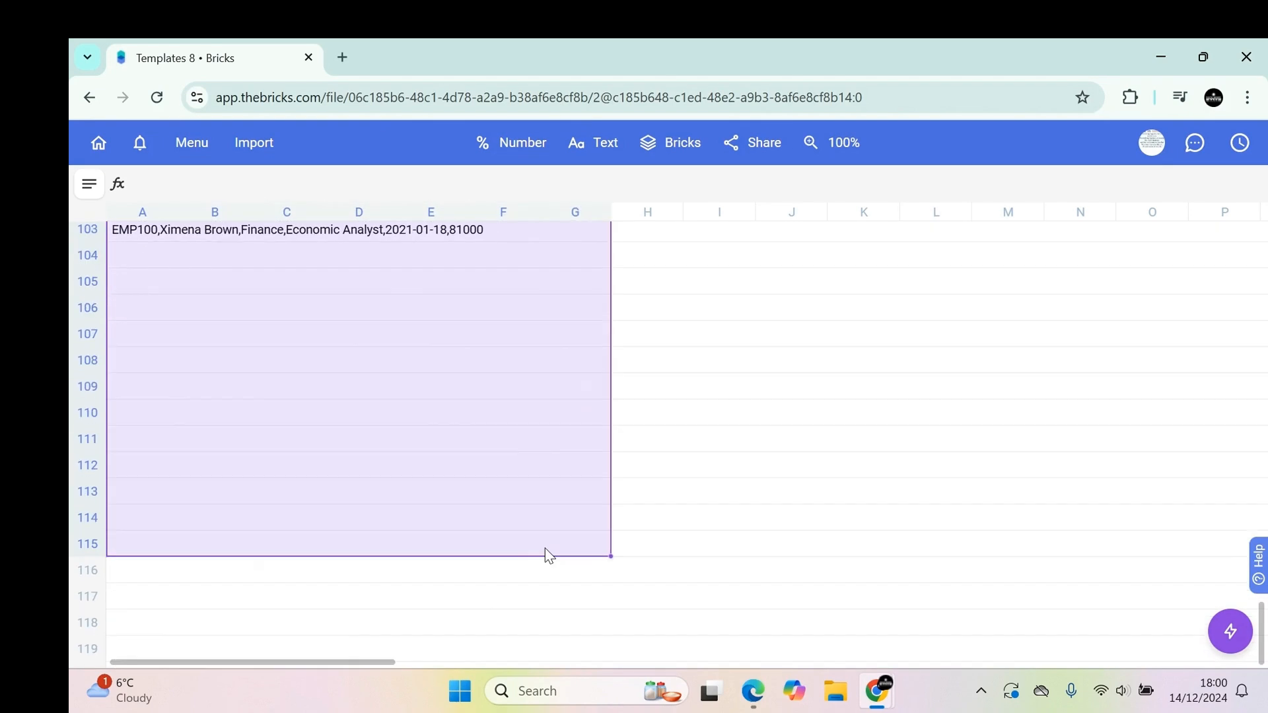
pyautogui.press('Delete')
pyautogui.scroll(20, 541, 554)
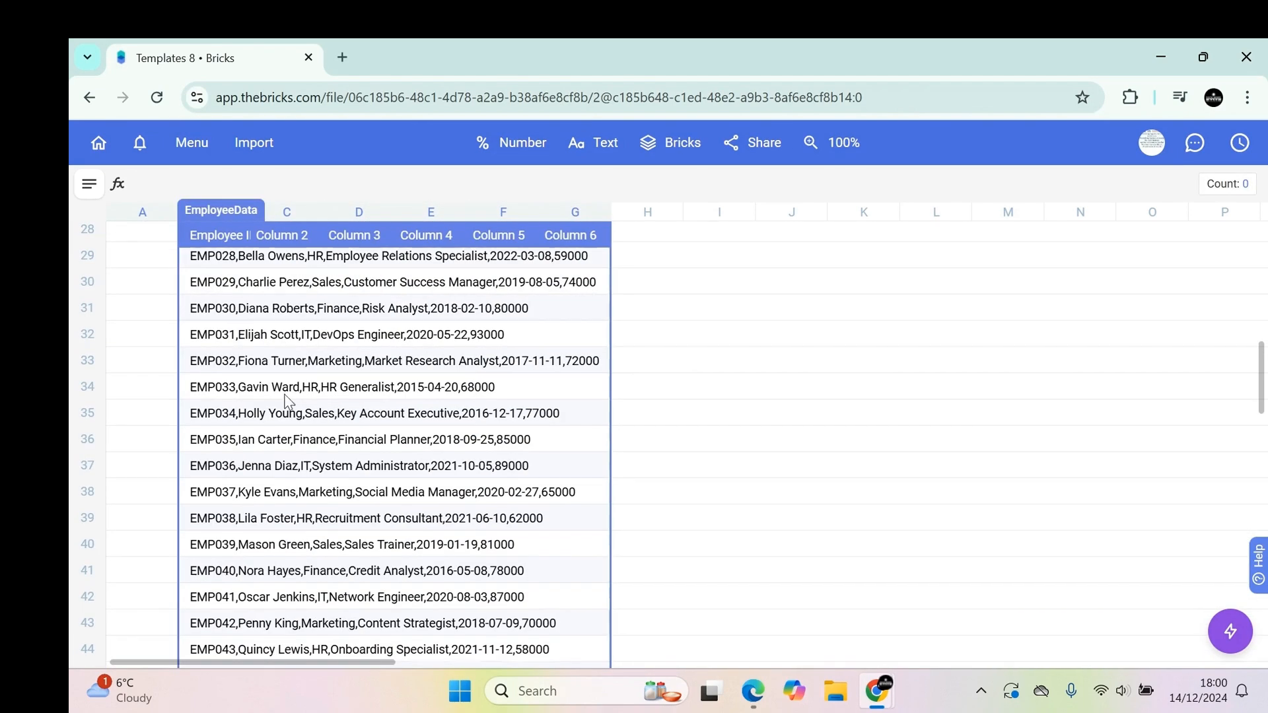
# Ask the AI assistant "please break it down in different columns" and keep the edited table.
pyautogui.click(1230, 631)
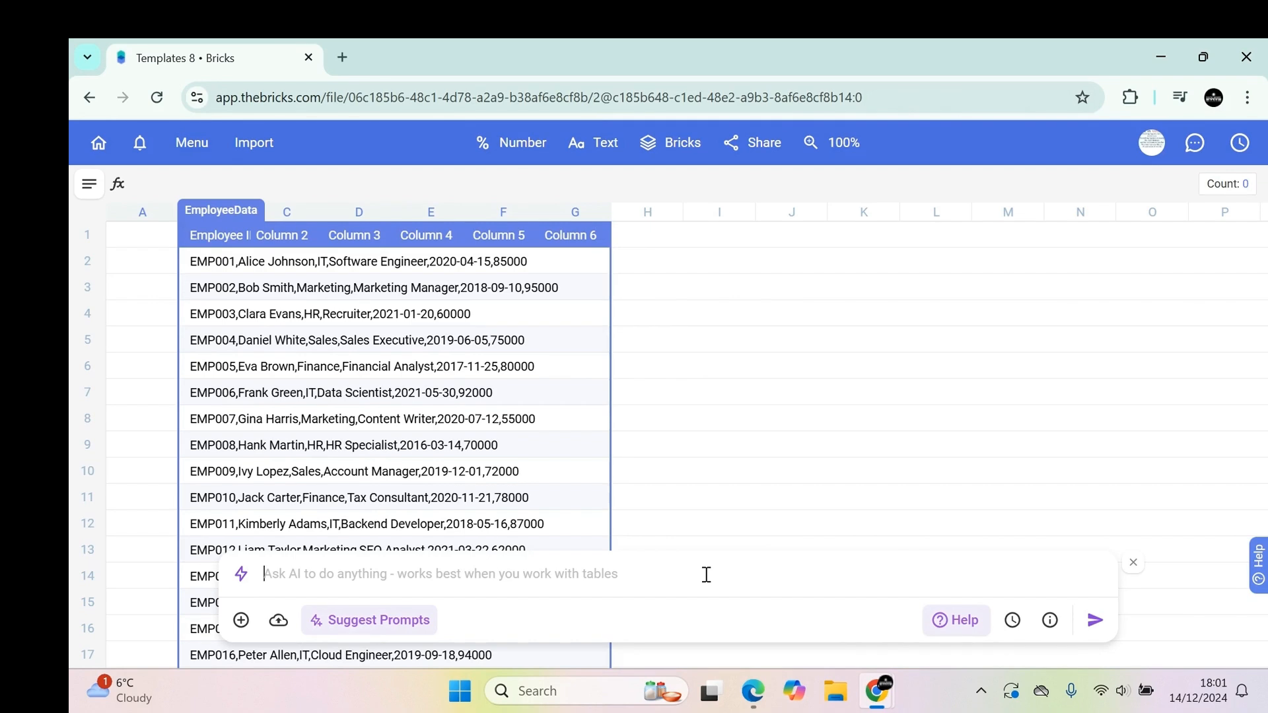
pyautogui.write('plea')
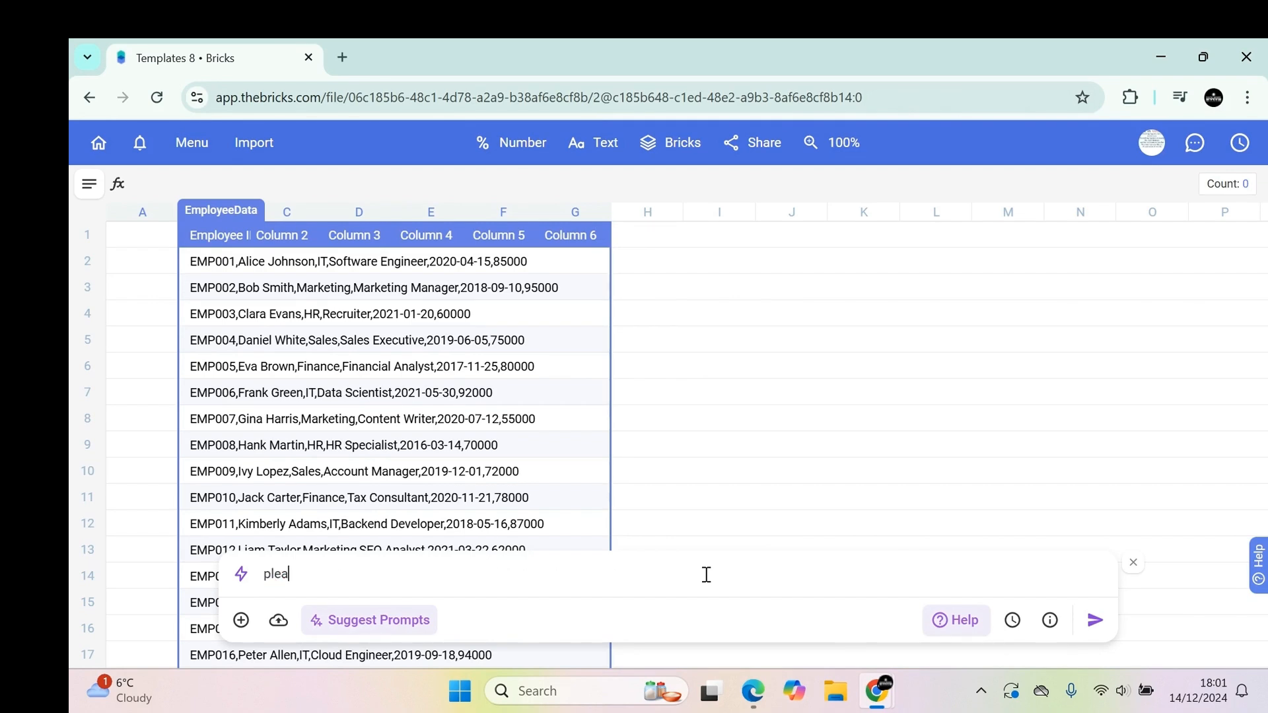
pyautogui.write('se break it down in the')
pyautogui.press('BackSpace')
pyautogui.press('BackSpace')
pyautogui.press('BackSpace')
pyautogui.press('BackSpace')
pyautogui.write('dif')
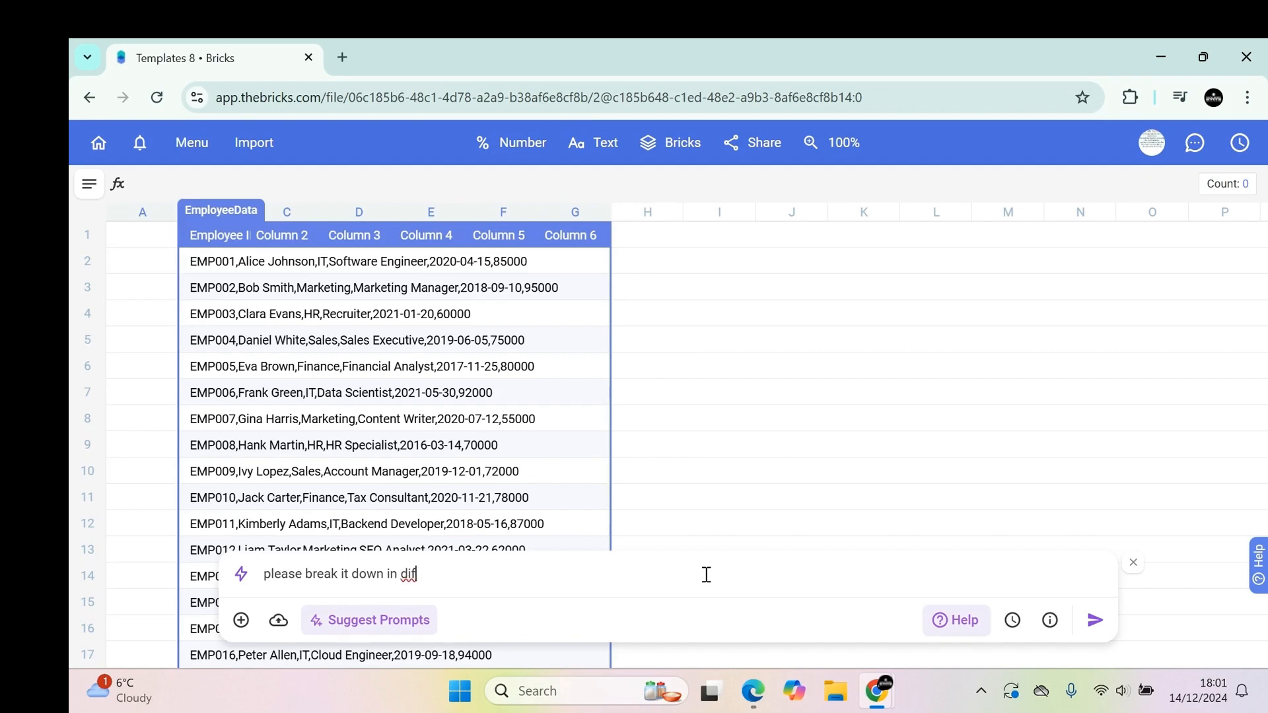
pyautogui.write('ferent clumns')
pyautogui.press('BackSpace')
pyautogui.write('ns')
pyautogui.press('BackSpace')
pyautogui.press('BackSpace')
pyautogui.press('BackSpace')
pyautogui.press('BackSpace')
pyautogui.press('BackSpace')
pyautogui.press('BackSpace')
pyautogui.write('colum')
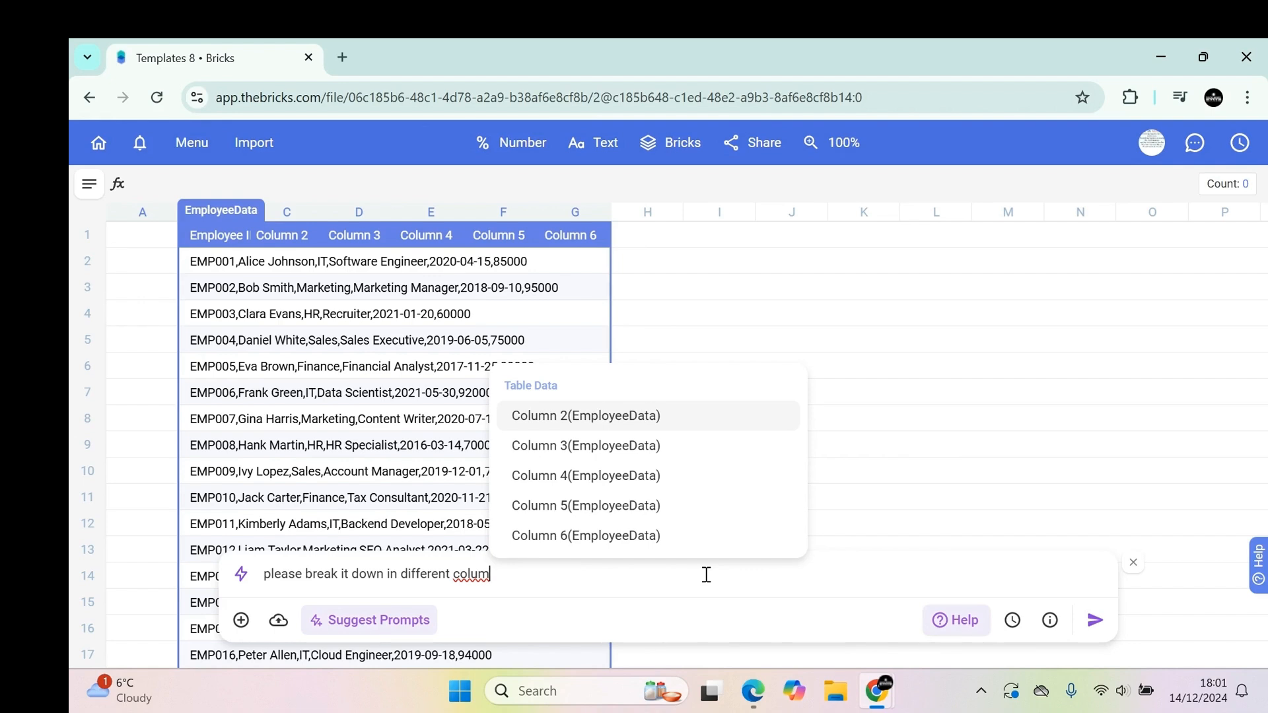
pyautogui.write('ns')
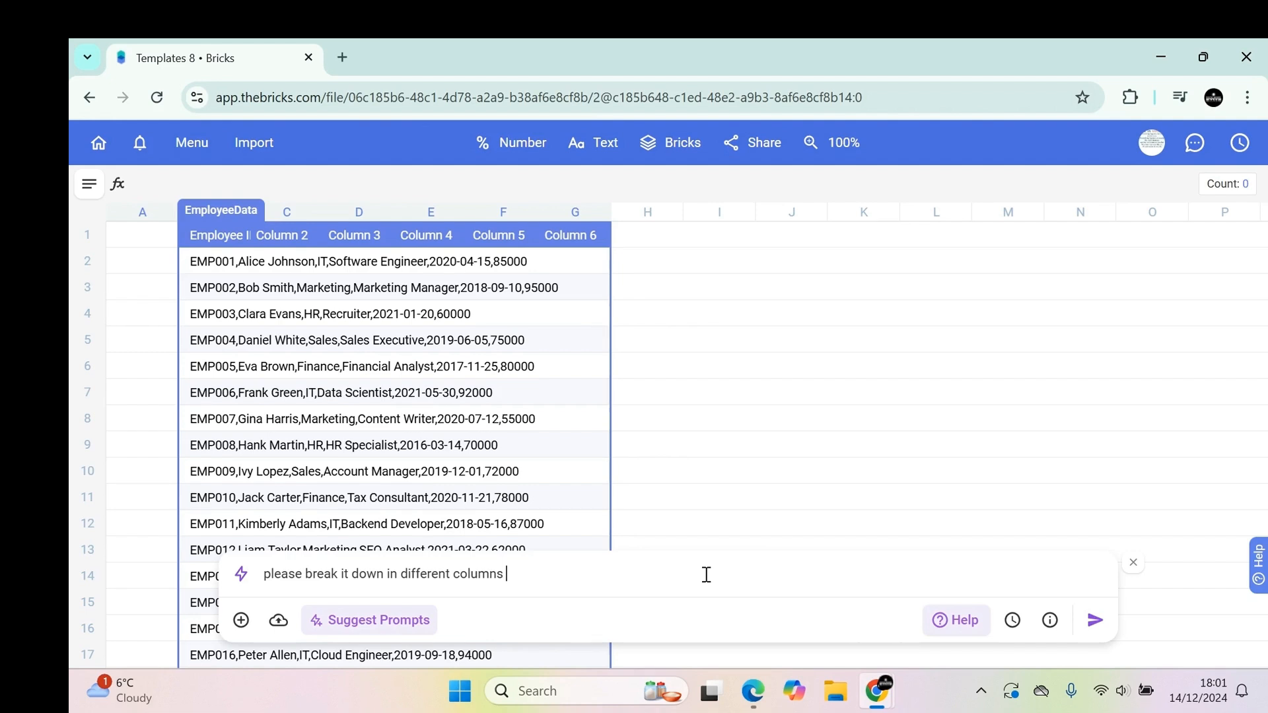
pyautogui.press('Return')
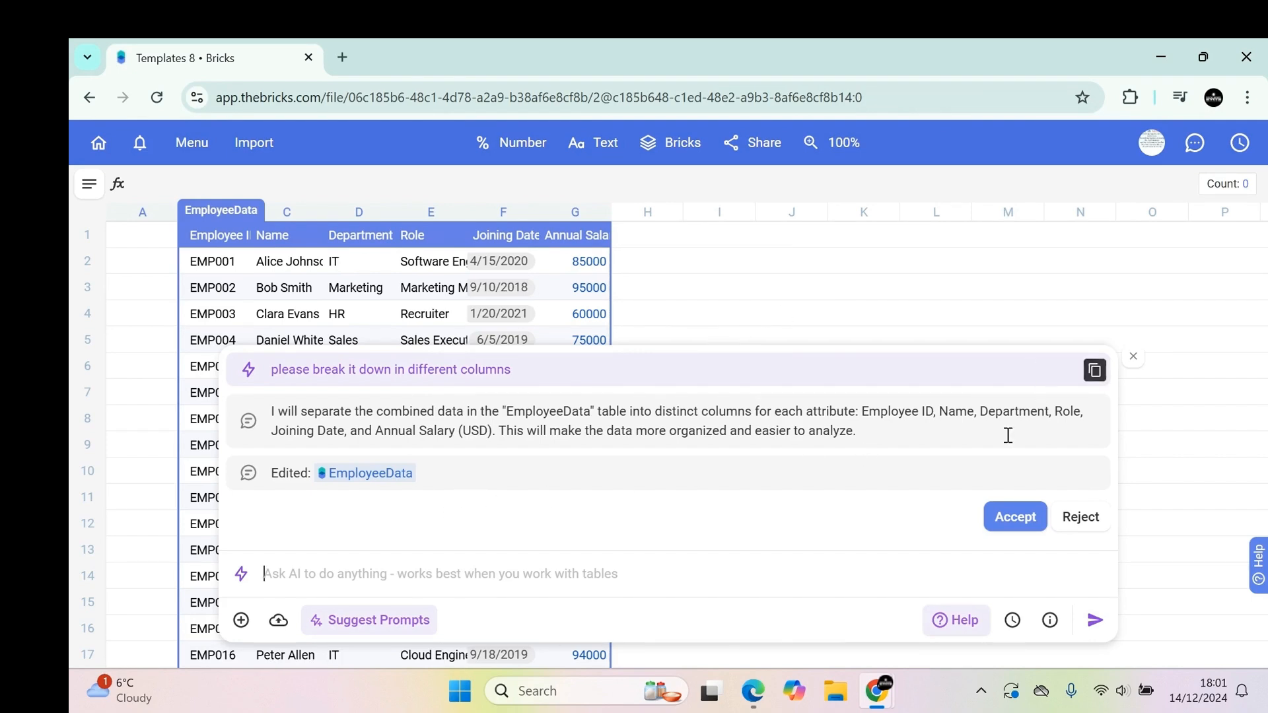
pyautogui.click(1133, 356)
# Auto-fit the widths of all six table columns, from Annual Salary (USD) back to Employee ID.
pyautogui.click(328, 213)
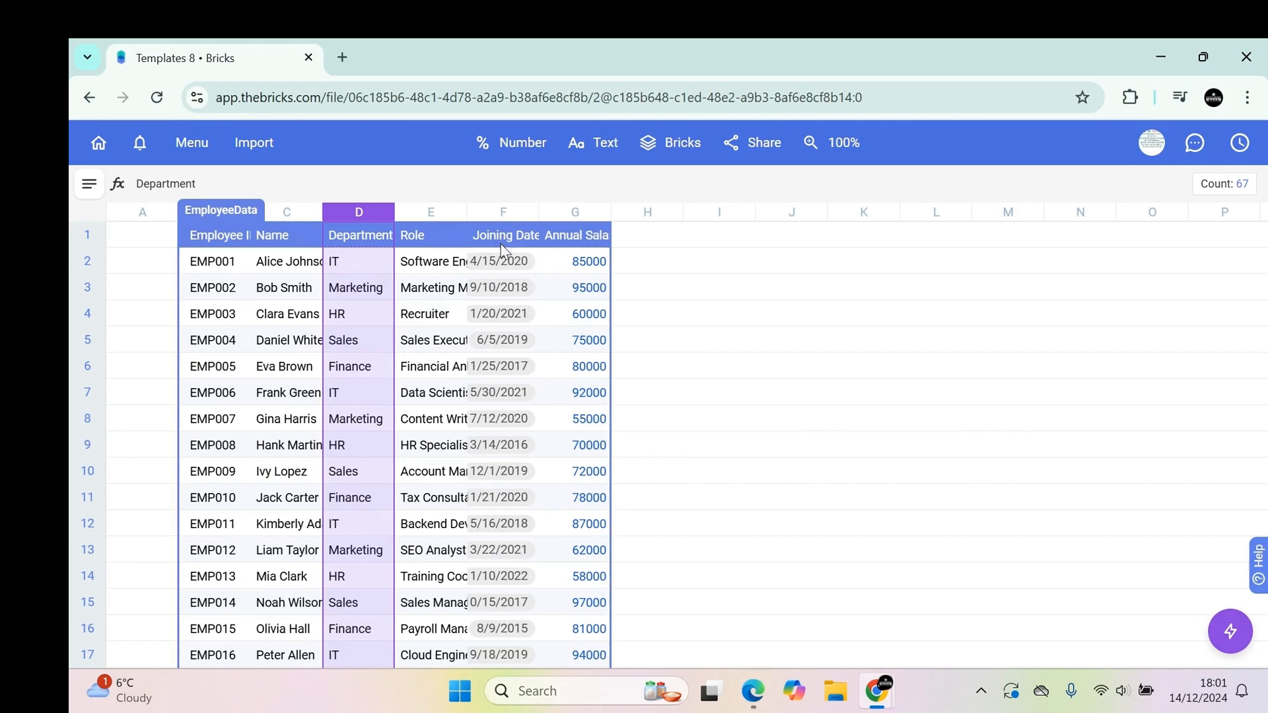
pyautogui.doubleClick(610, 216)
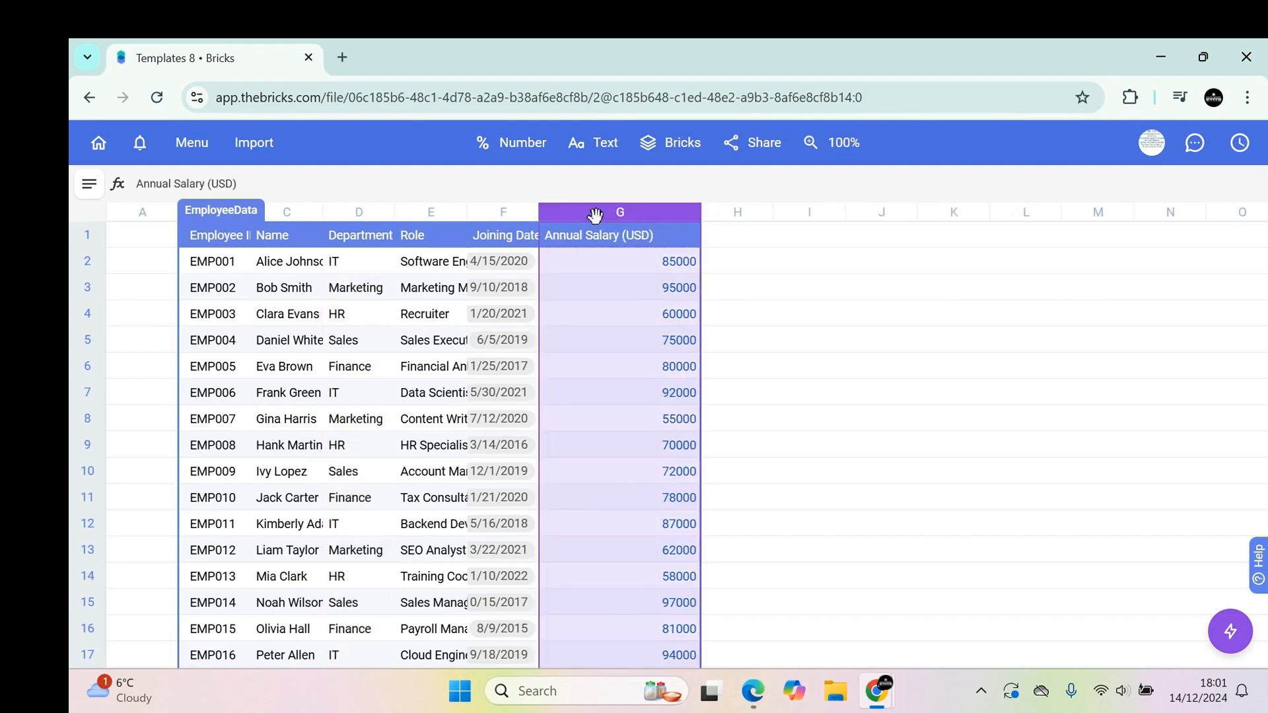
pyautogui.doubleClick(538, 216)
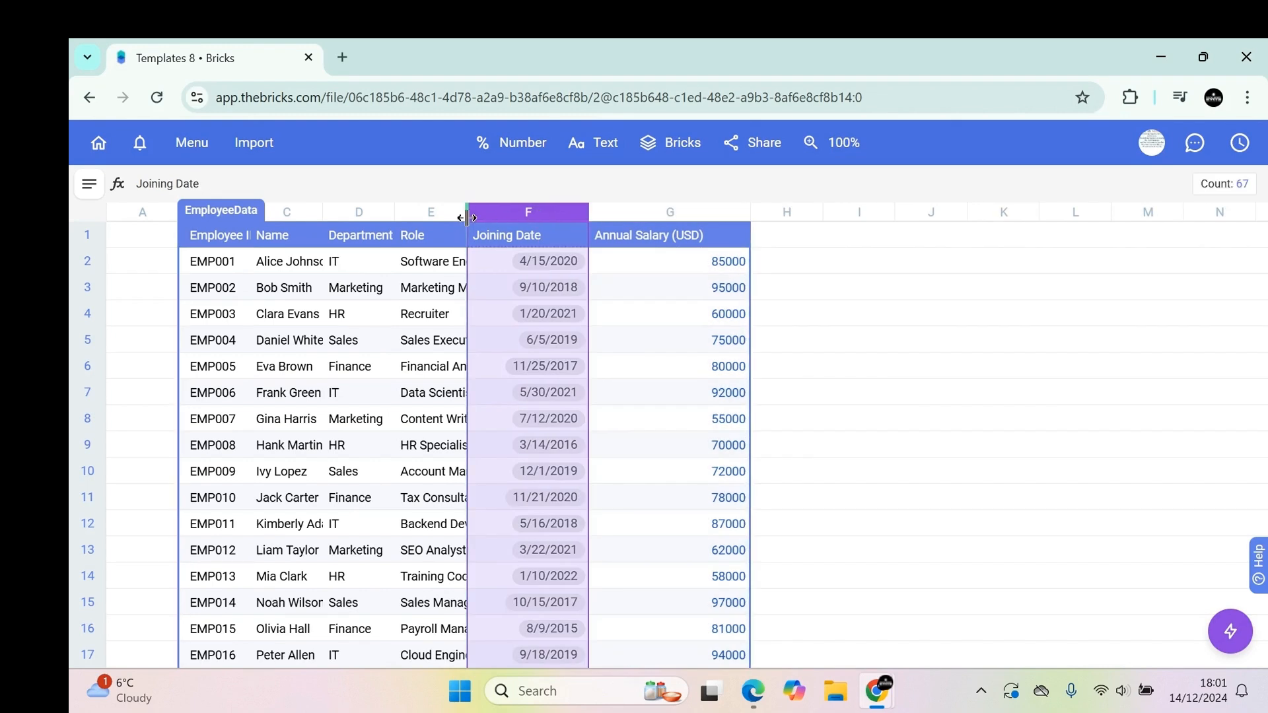
pyautogui.doubleClick(467, 220)
pyautogui.doubleClick(396, 218)
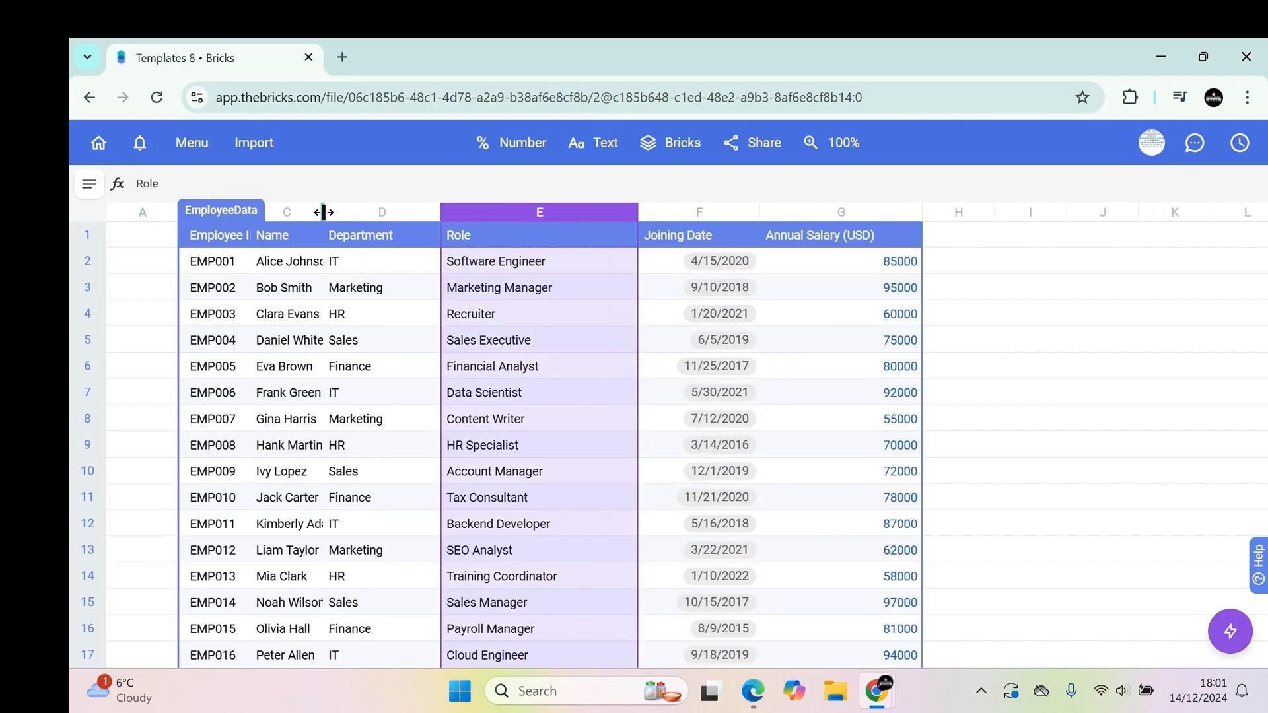
pyautogui.doubleClick(322, 212)
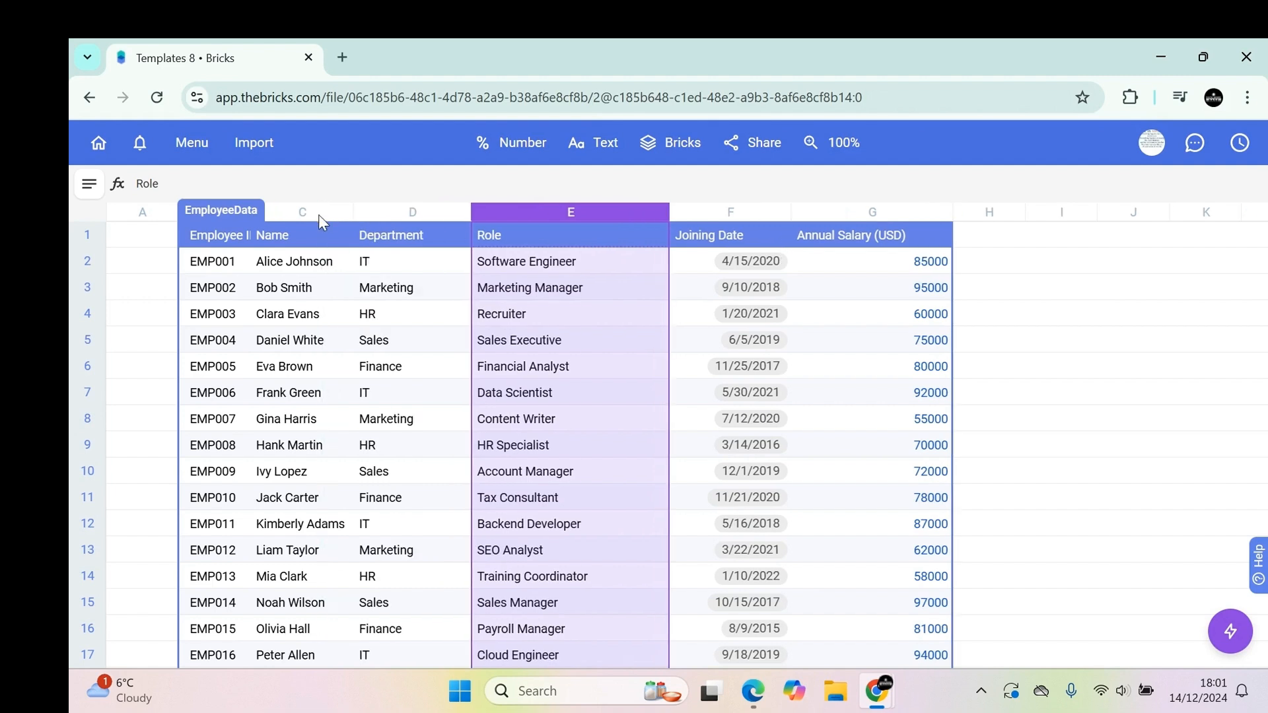
pyautogui.doubleClick(251, 235)
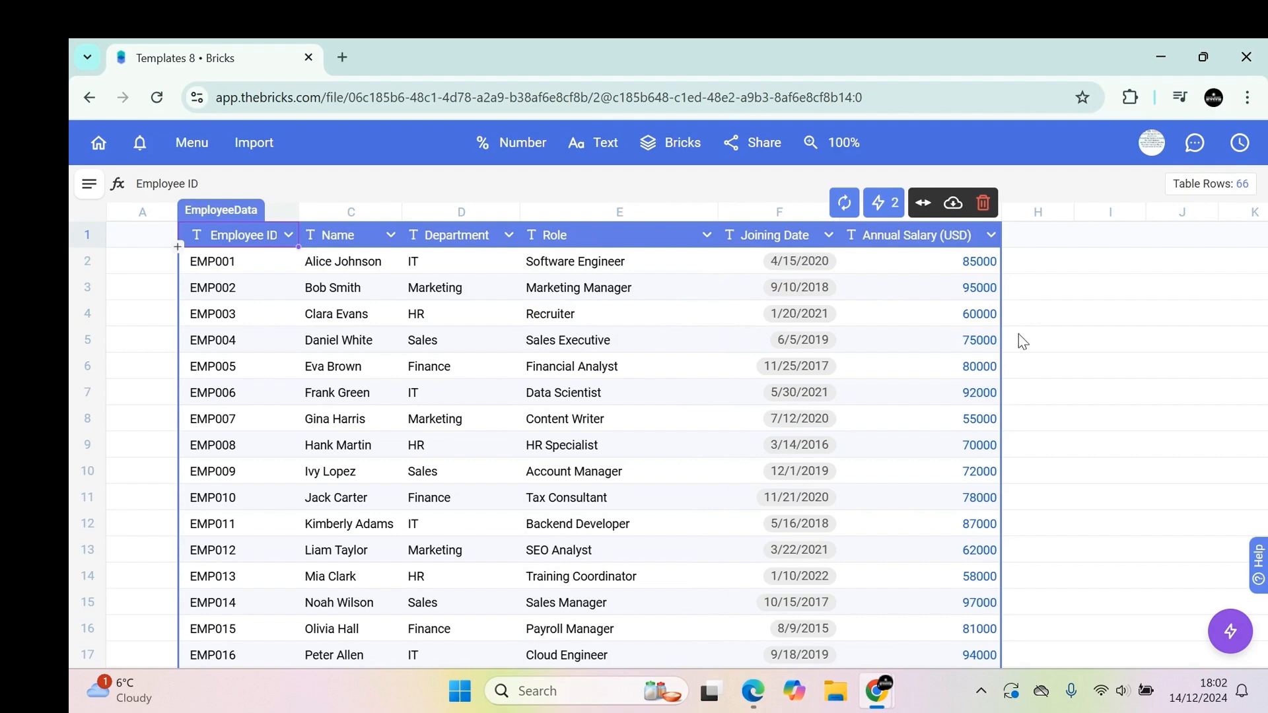
pyautogui.click(1020, 339)
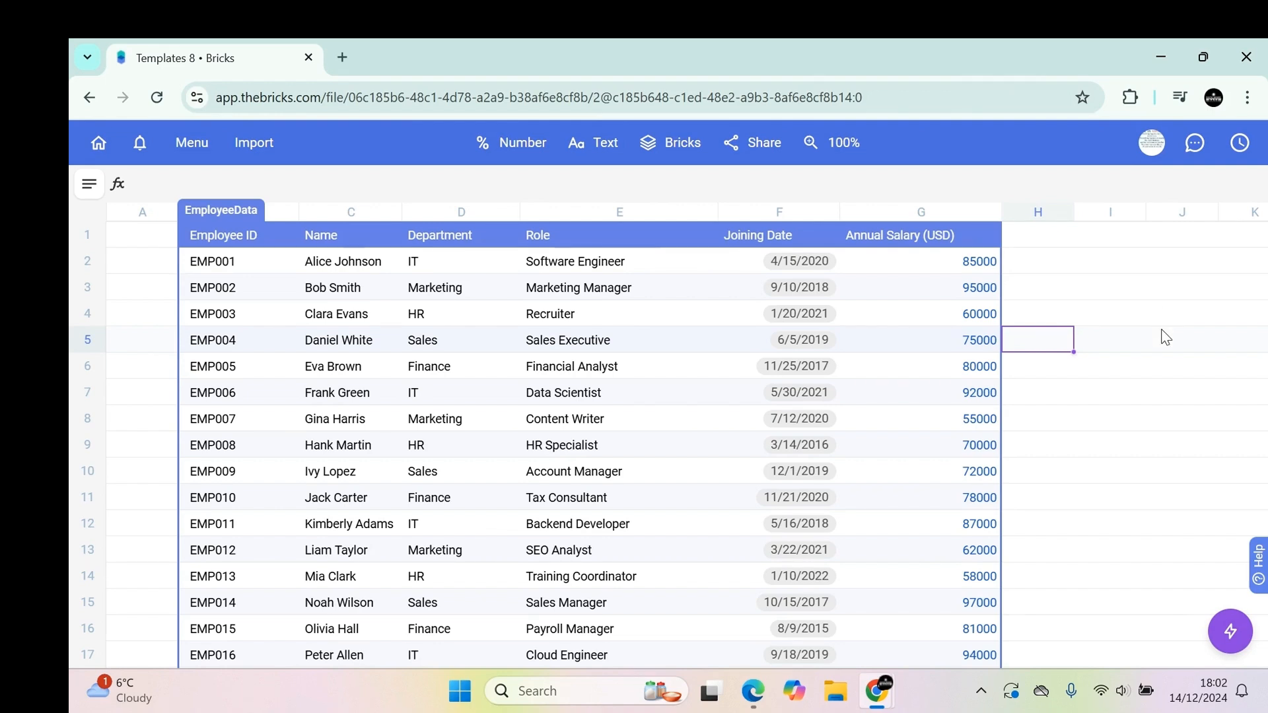
# Scroll through the formatted table to review the split columns.
pyautogui.scroll(-15, 1168, 337)
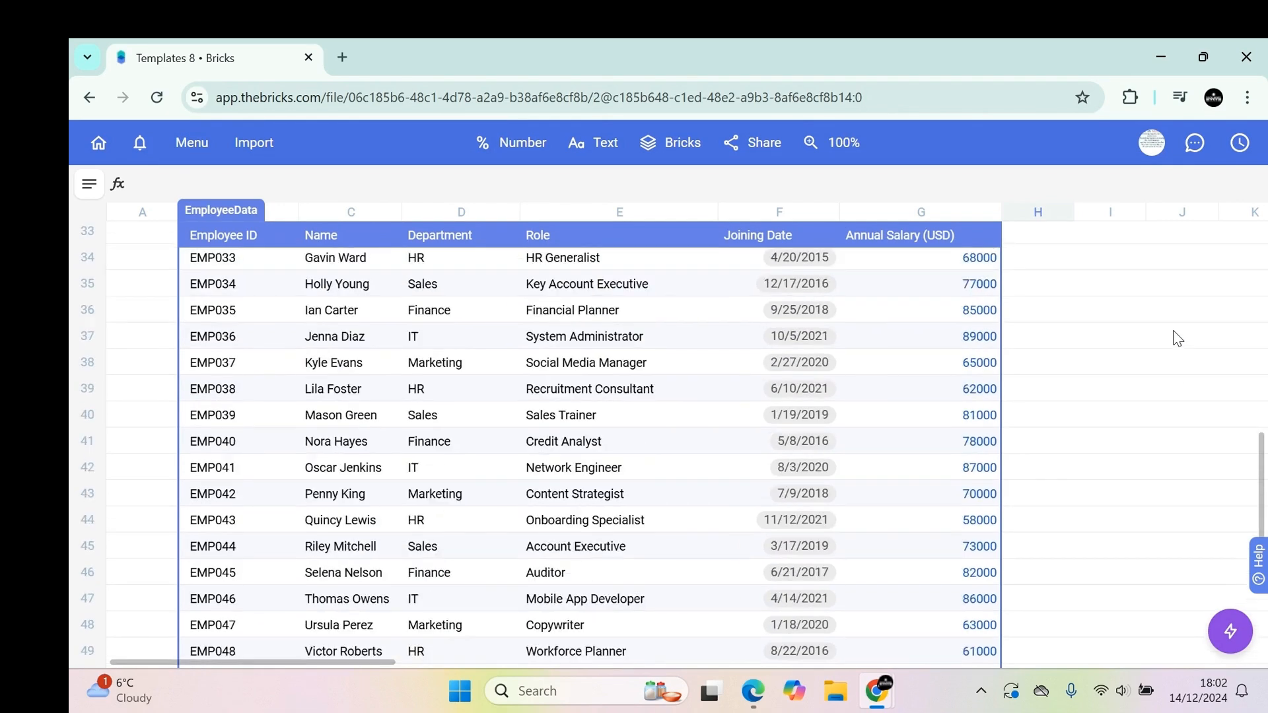
pyautogui.scroll(-6, 1175, 346)
pyautogui.scroll(12, 1176, 346)
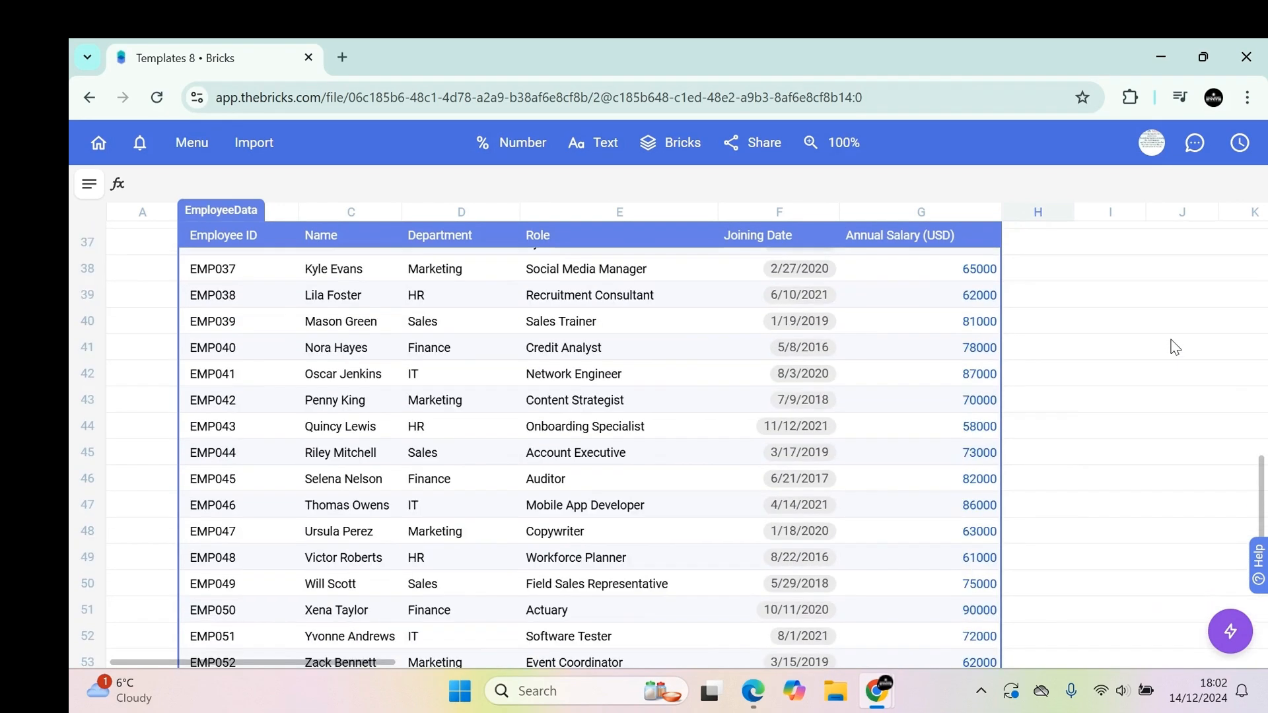
pyautogui.scroll(11, 1175, 346)
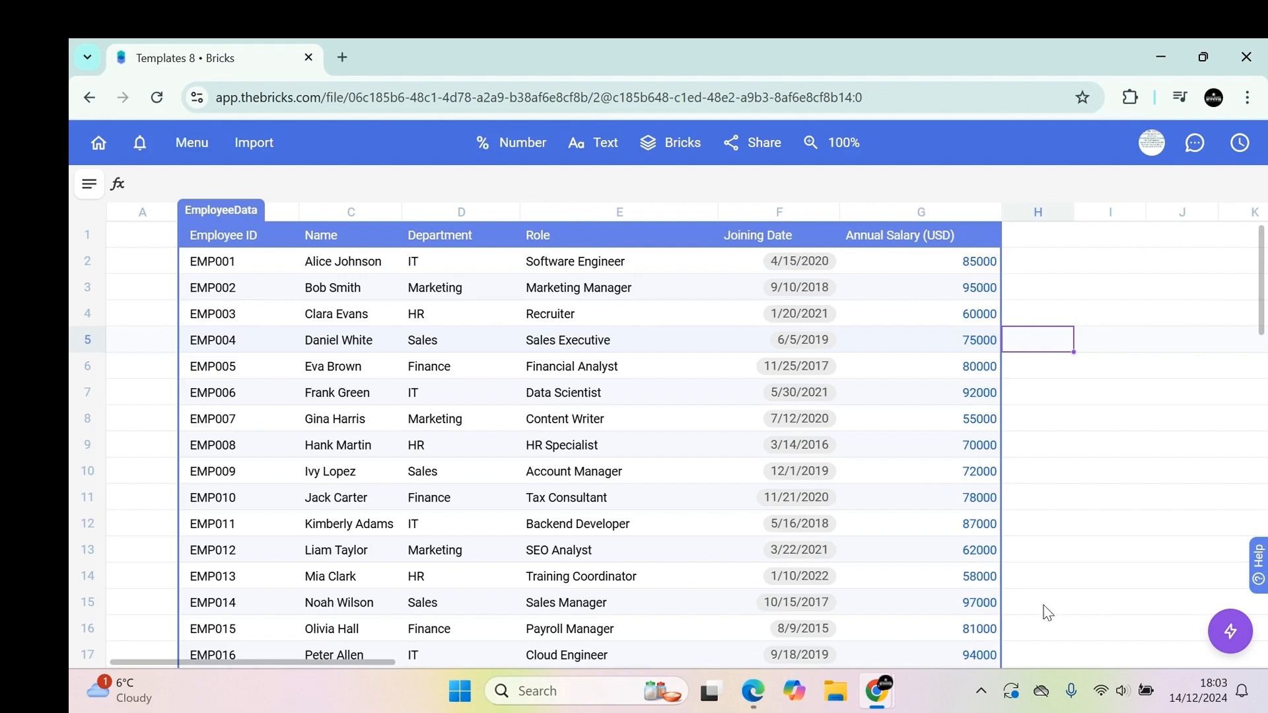
# Ask the AI assistant "role put in order" to sort the EmployeeData table by Role, then close the assistant panel.
pyautogui.click(1230, 631)
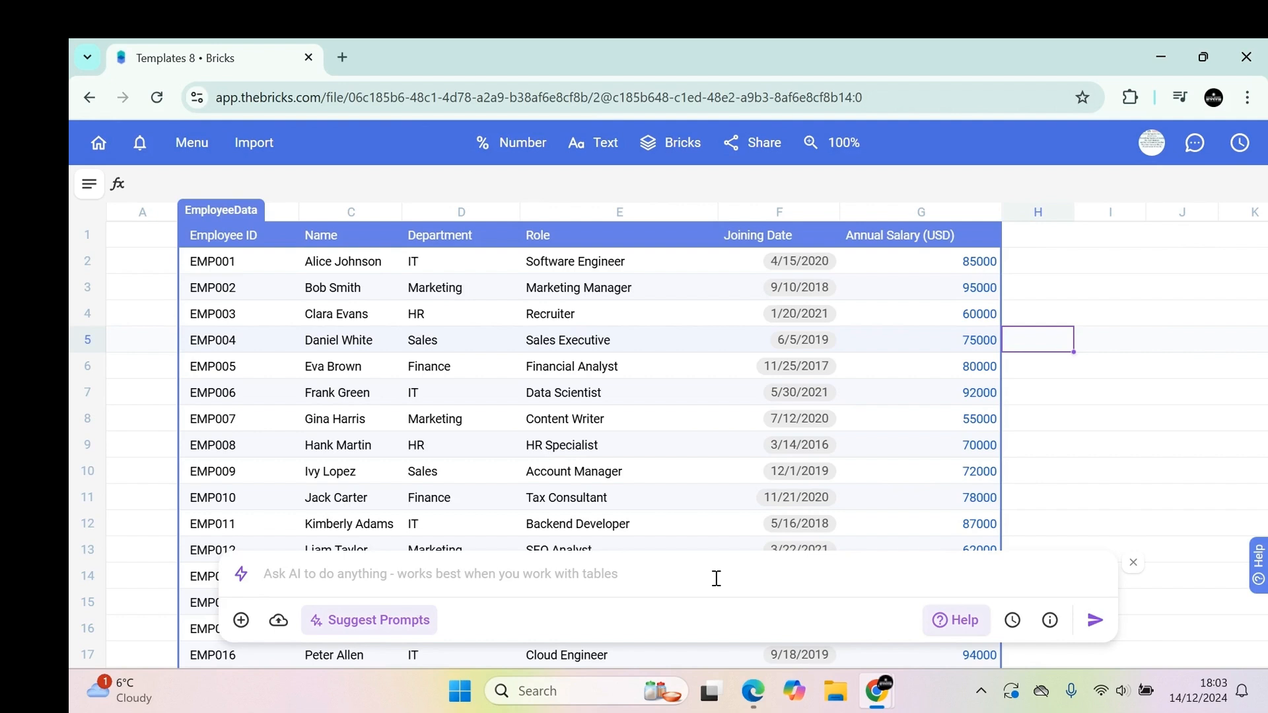
pyautogui.write('colu')
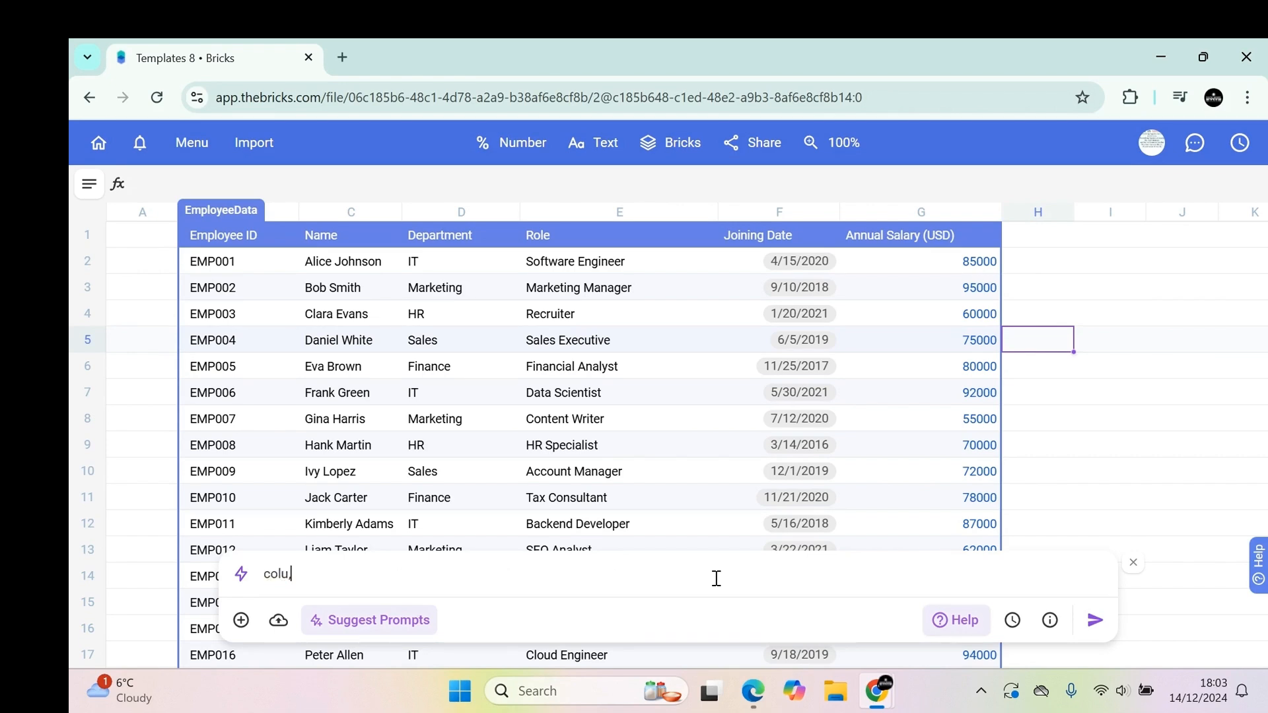
pyautogui.press('BackSpace')
pyautogui.press('BackSpace')
pyautogui.press('BackSpace')
pyautogui.press('BackSpace')
pyautogui.write('role')
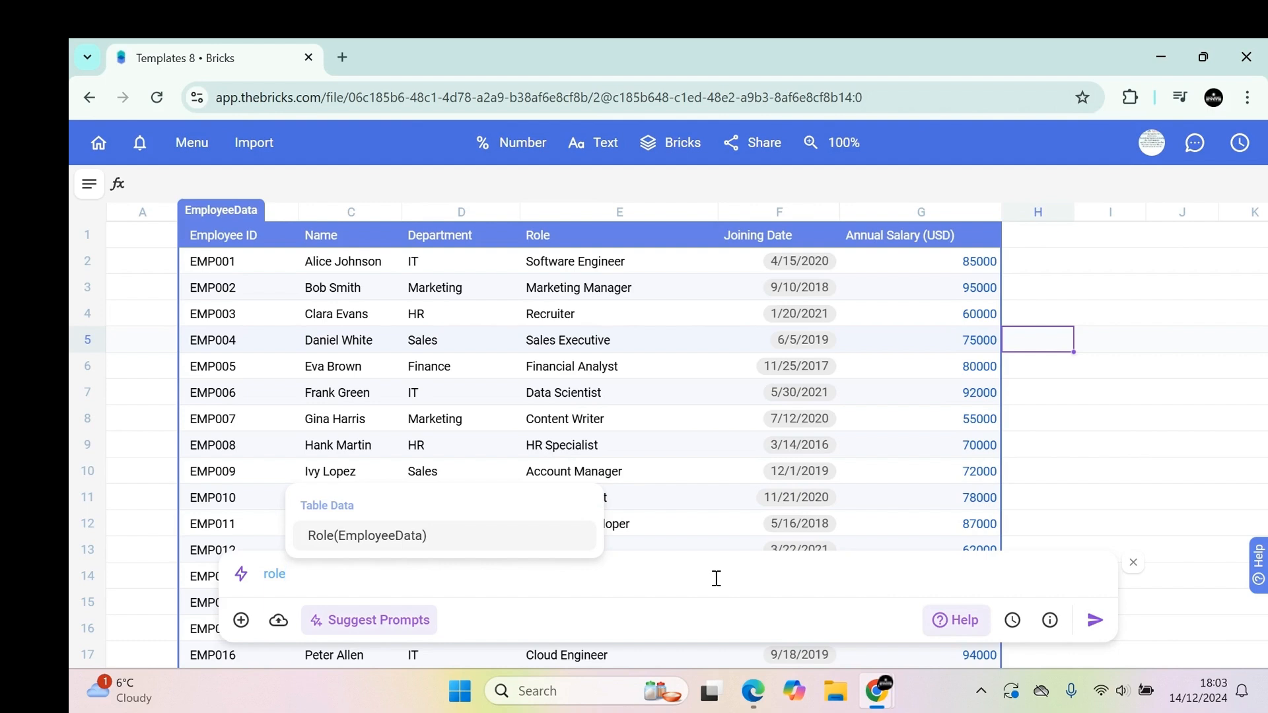
pyautogui.write(' pit')
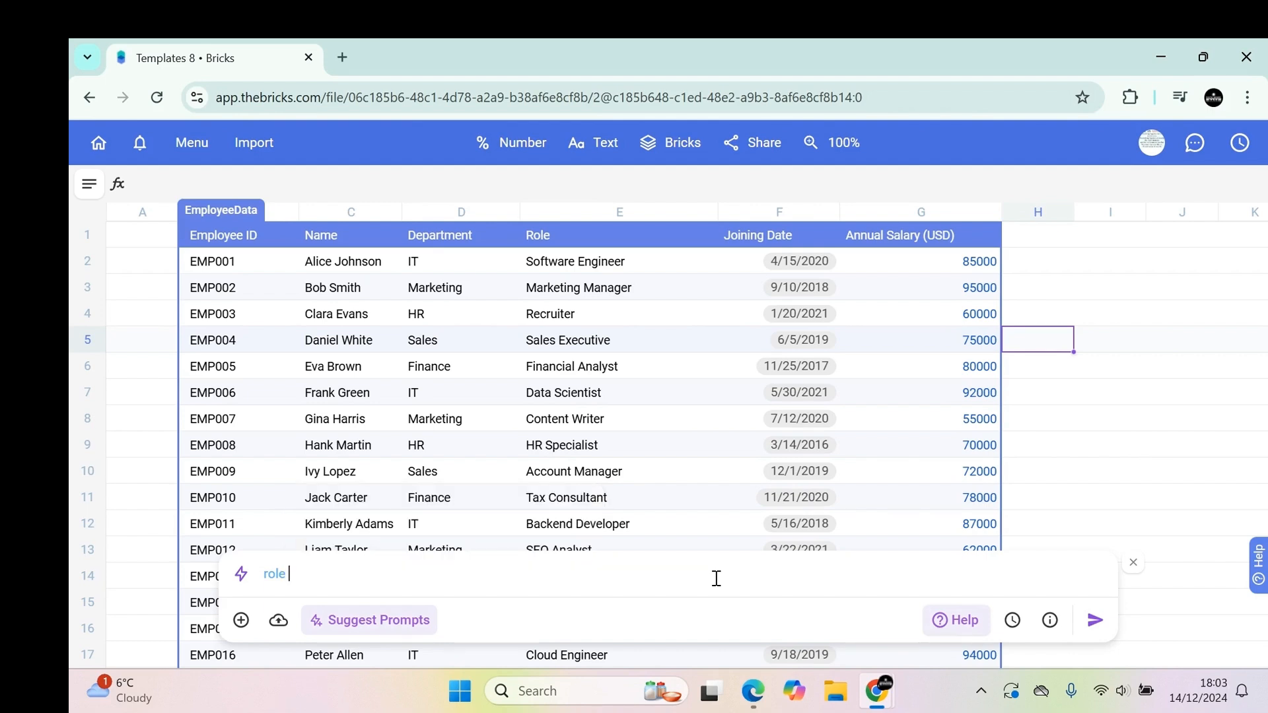
pyautogui.press('BackSpace')
pyautogui.press('BackSpace')
pyautogui.write('ut in order')
pyautogui.press('Return')
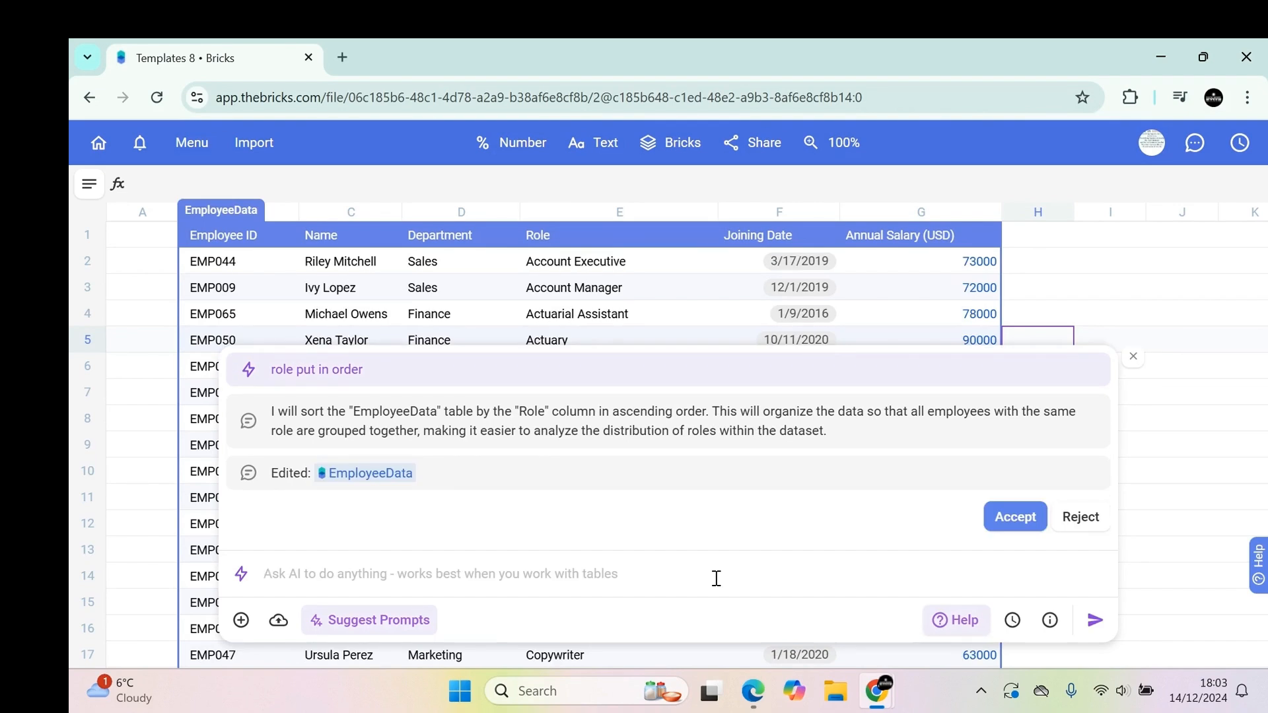
pyautogui.click(1134, 356)
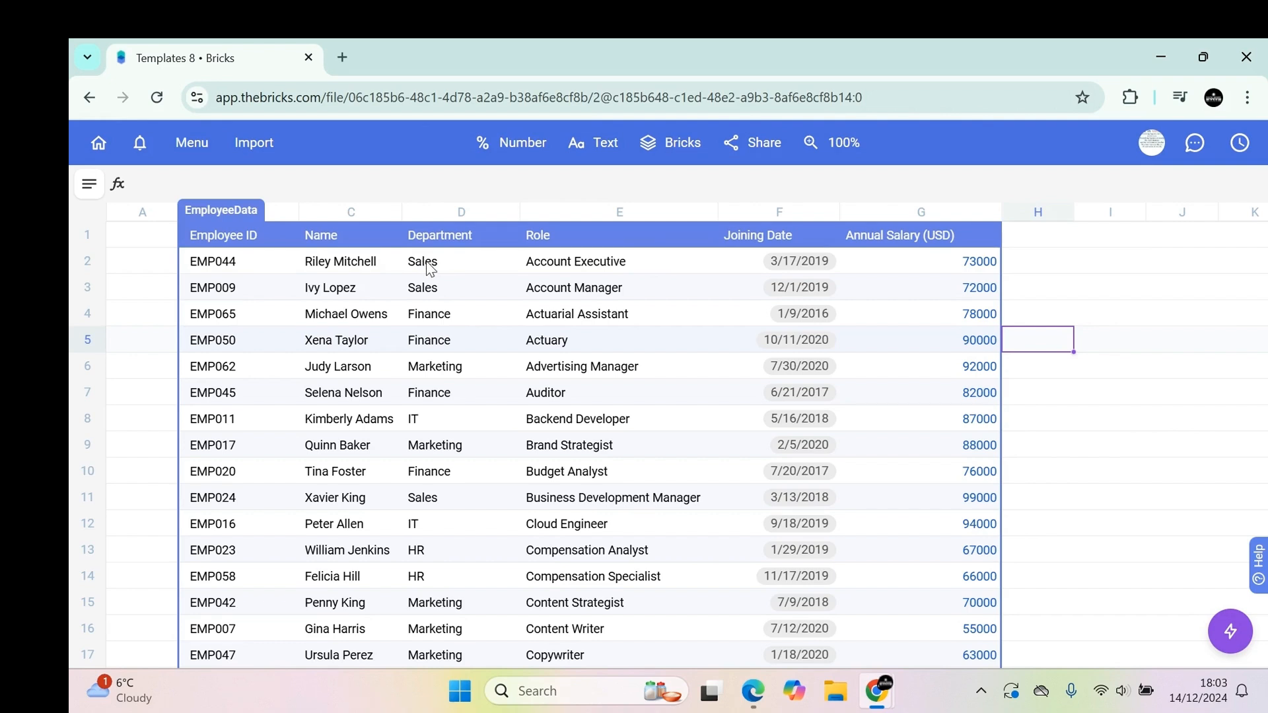
# Ask the AI assistant to "put it in order by Department" for the EmployeeData table, then close the panel.
pyautogui.scroll(-2, 464, 276)
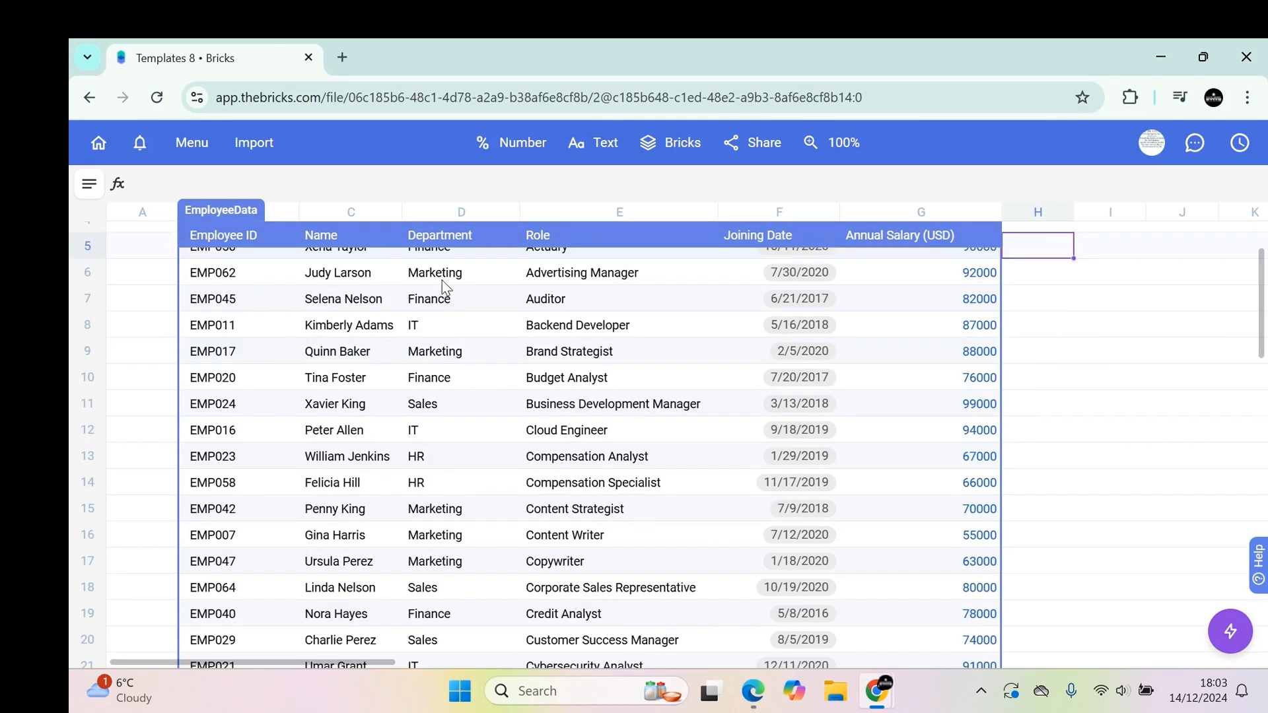
pyautogui.scroll(2, 452, 311)
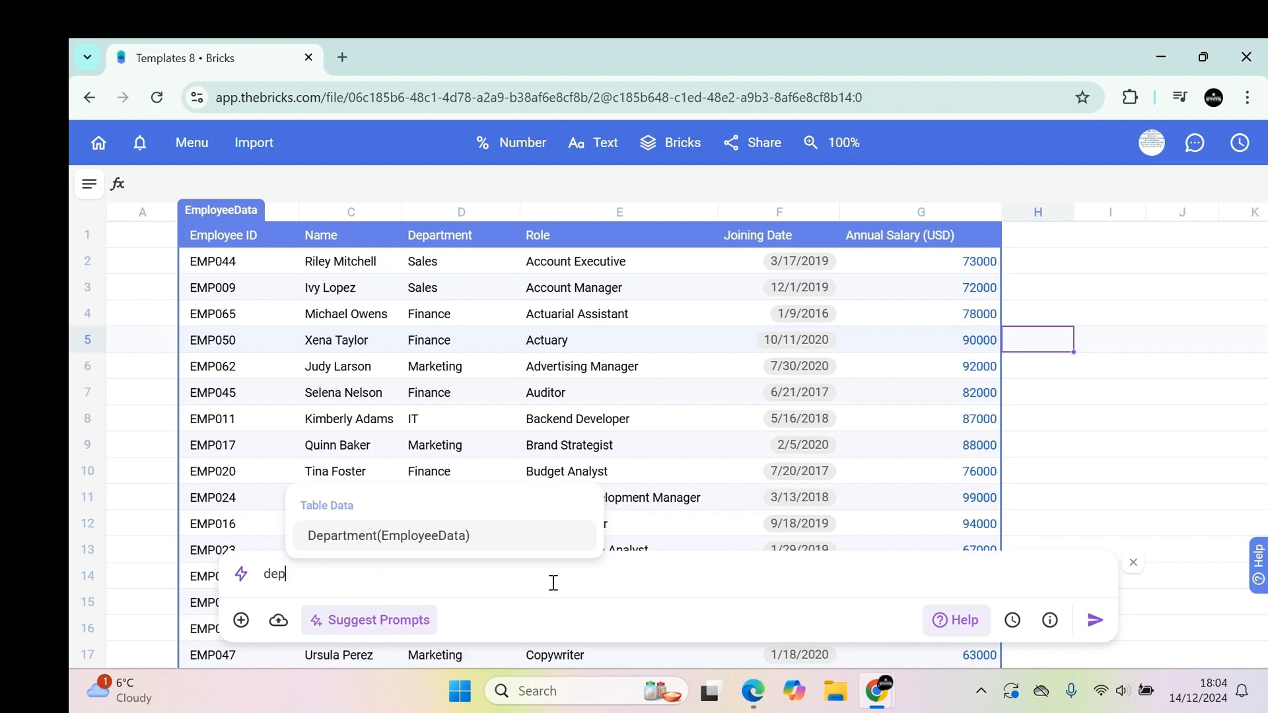
pyautogui.press('Return')
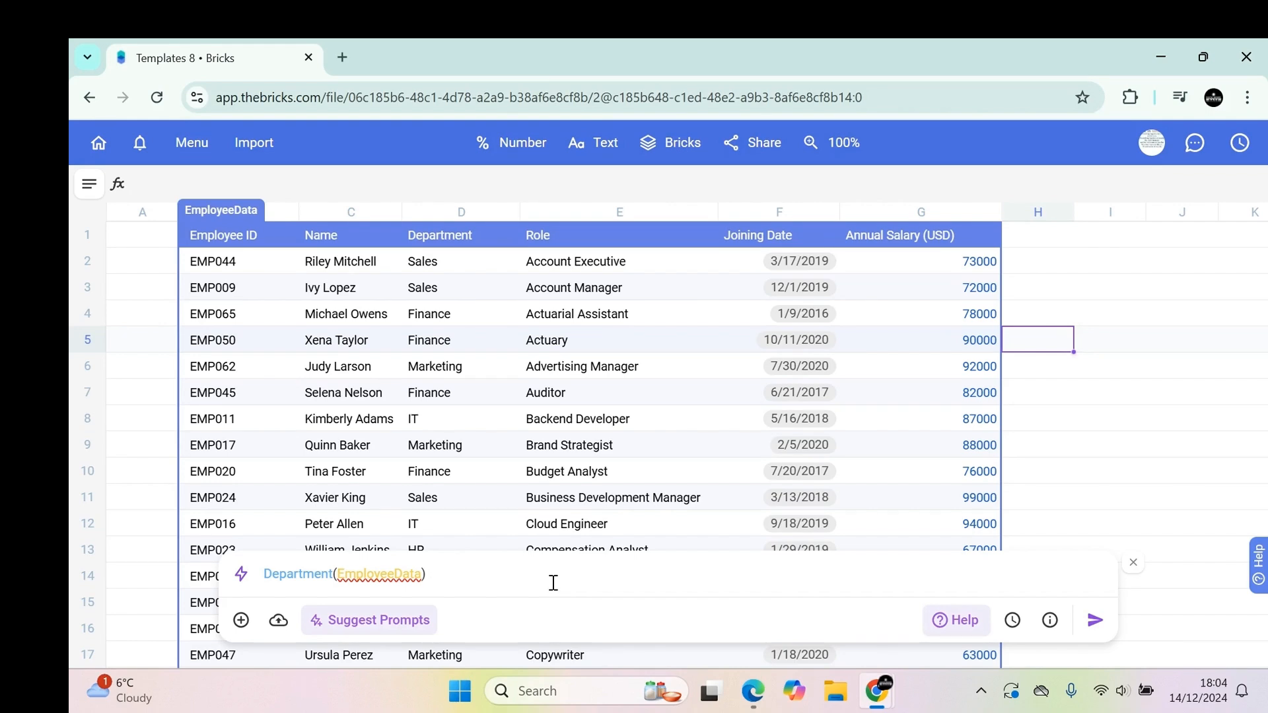
pyautogui.write('put it in order by depa')
pyautogui.press('Tab')
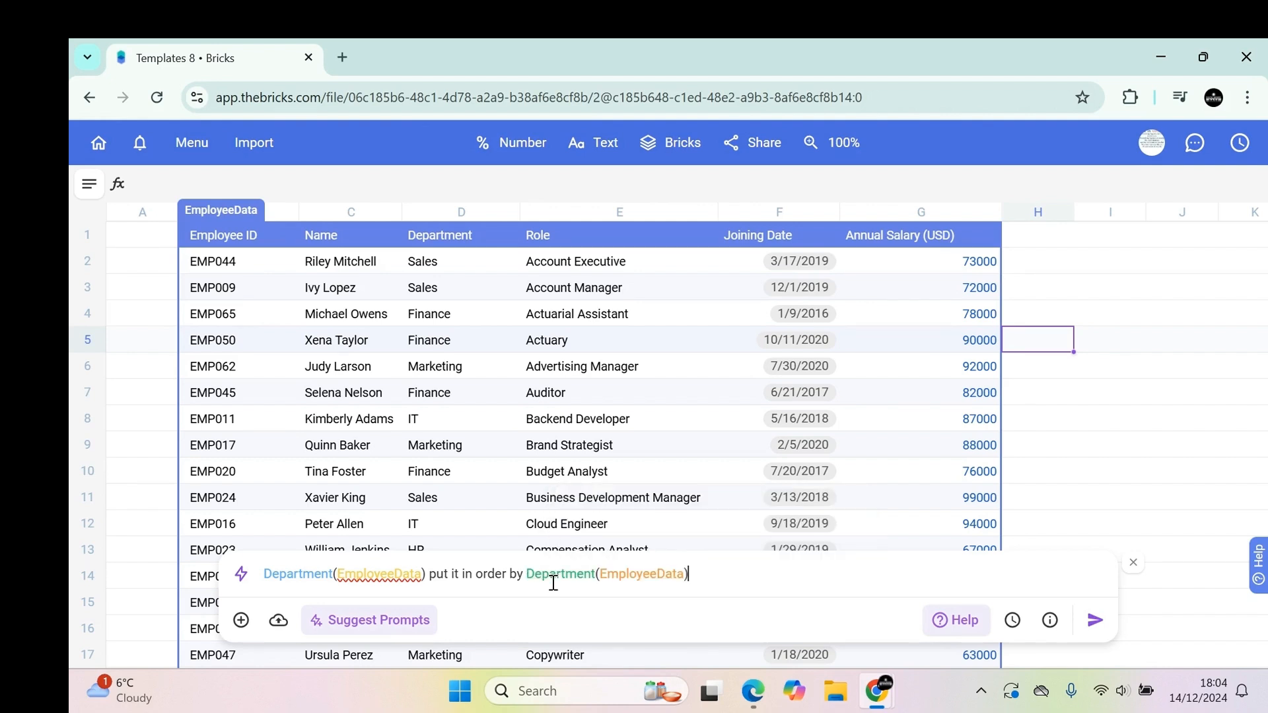
pyautogui.click(1092, 621)
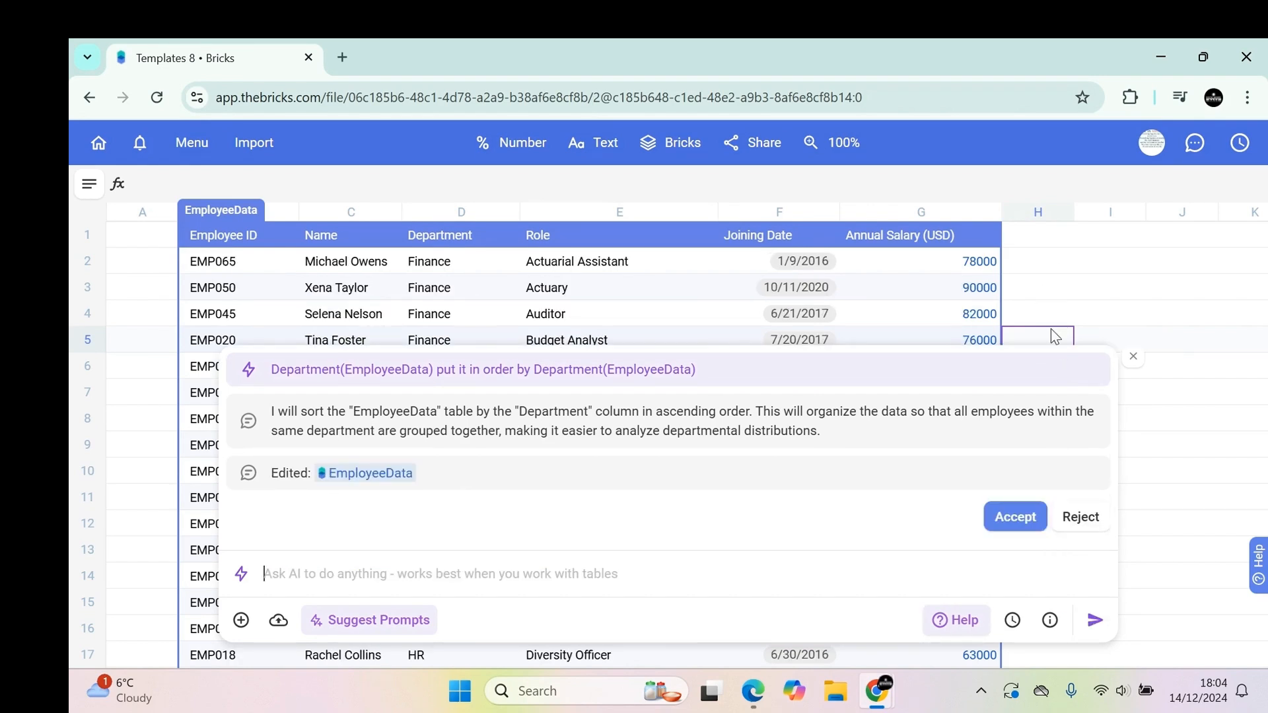
pyautogui.click(1133, 356)
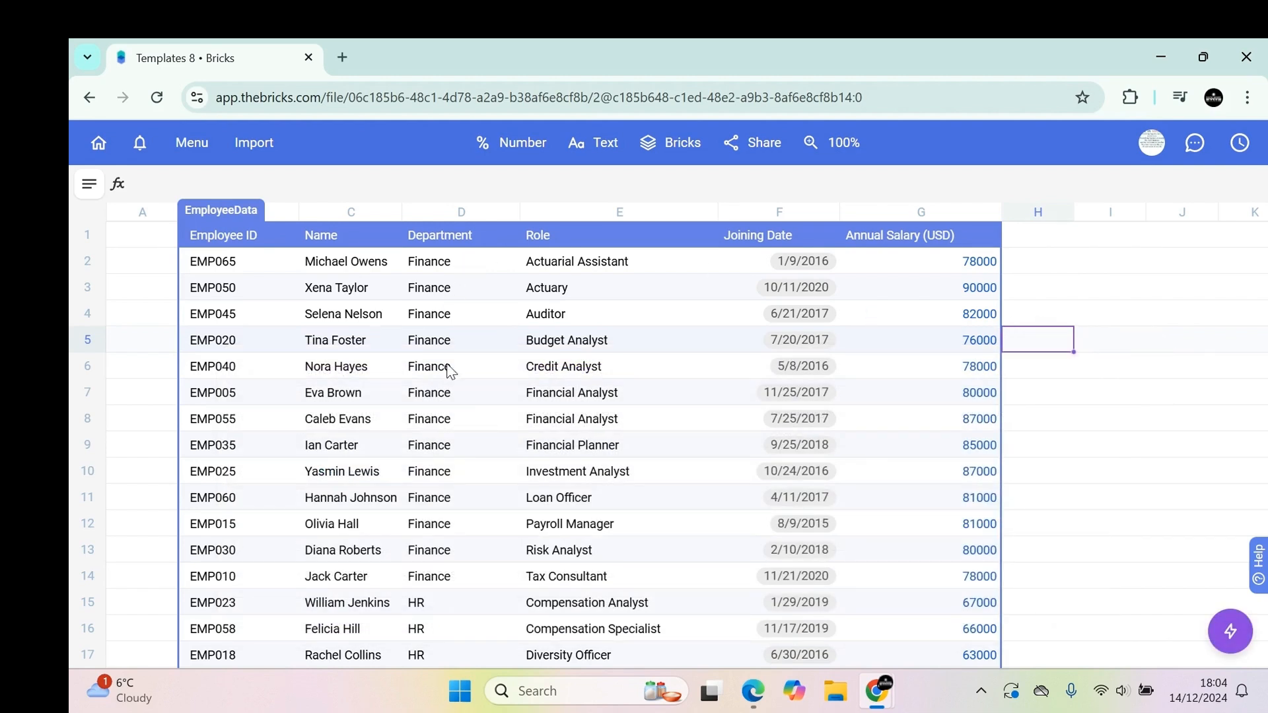
# Scroll through the department-sorted table to review how rows are grouped.
pyautogui.scroll(-3, 456, 569)
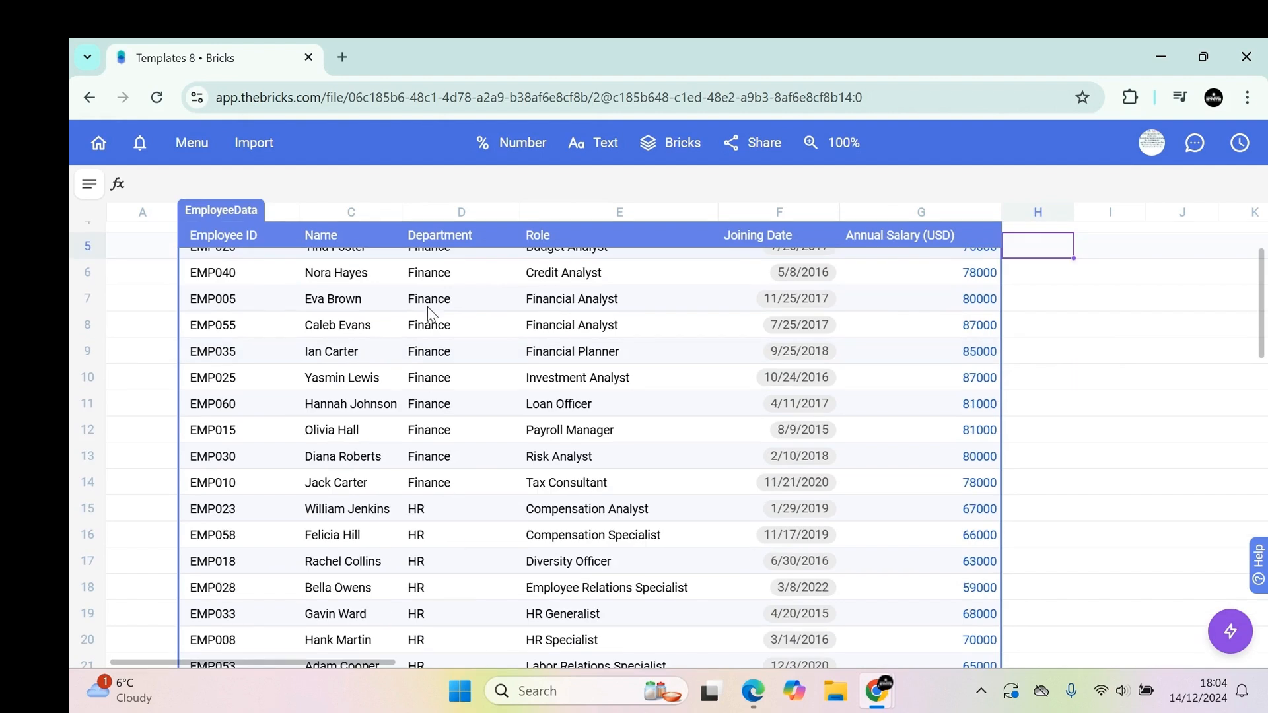
pyautogui.scroll(-3, 433, 430)
pyautogui.scroll(-6, 445, 392)
pyautogui.scroll(-6, 427, 461)
pyautogui.scroll(-9, 431, 461)
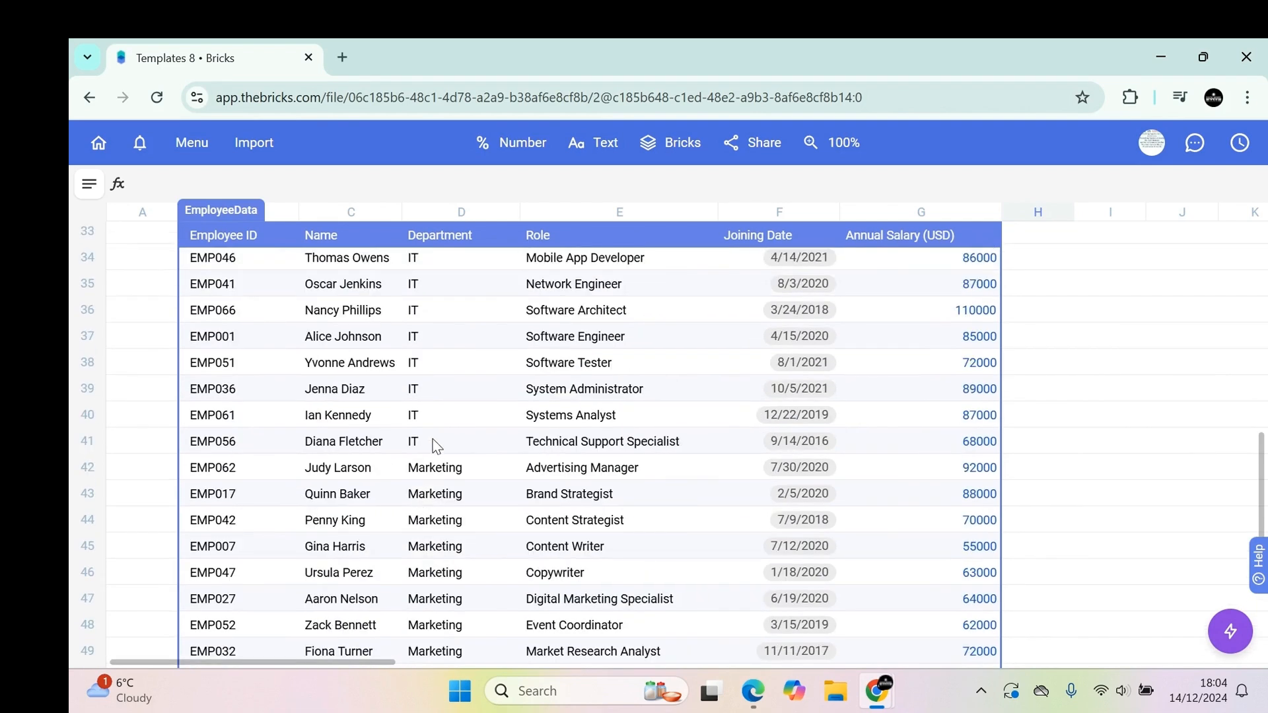
pyautogui.scroll(-12, 436, 462)
pyautogui.scroll(-6, 426, 489)
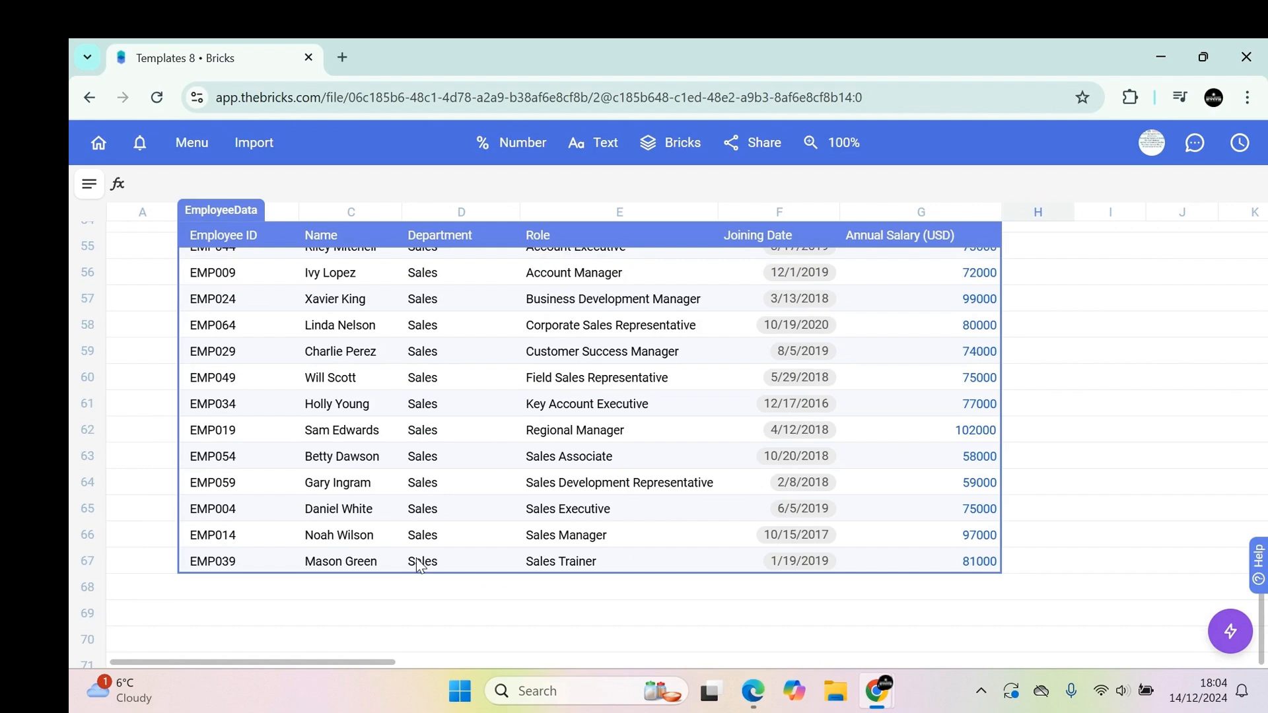
pyautogui.scroll(20, 423, 529)
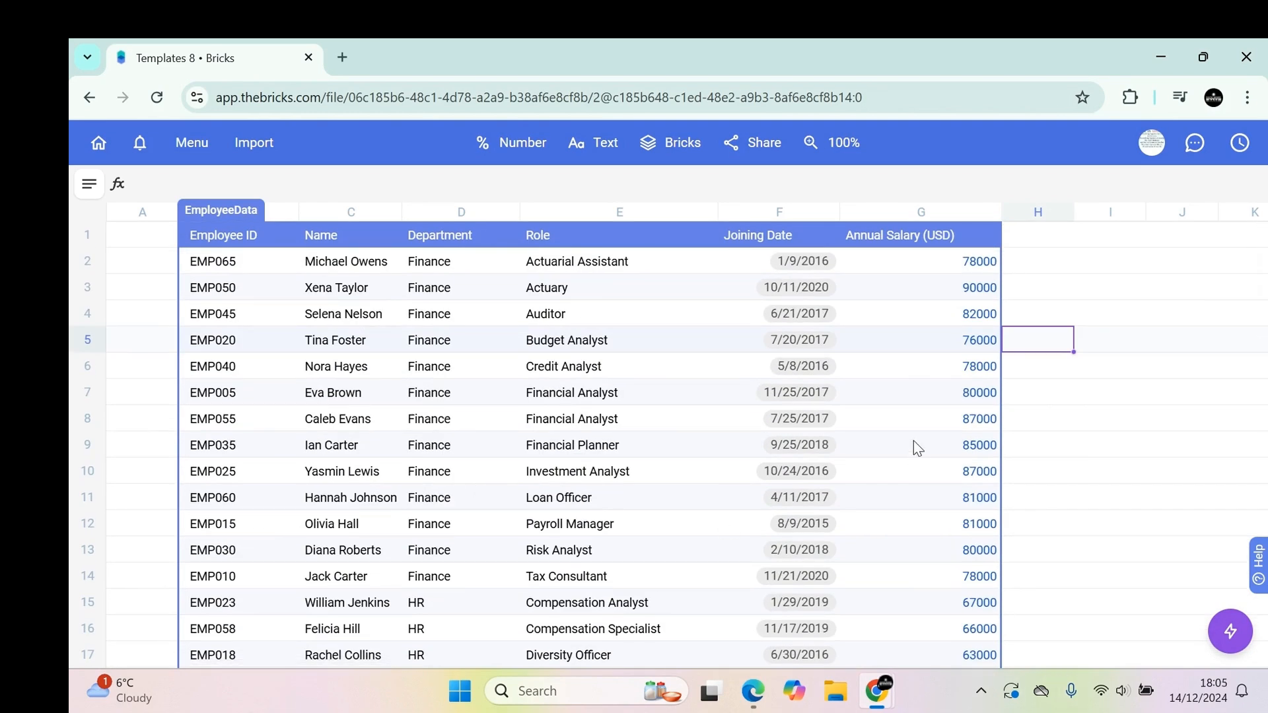
# Ask the AI assistant to break down each Department's total Annual Salary (USD) in a bar chart, then close the panel.
pyautogui.click(1234, 641)
pyautogui.write('break doewn')
pyautogui.press('BackSpace')
pyautogui.press('BackSpace')
pyautogui.press('BackSpace')
pyautogui.press('BackSpace')
pyautogui.write('wn eaxh d')
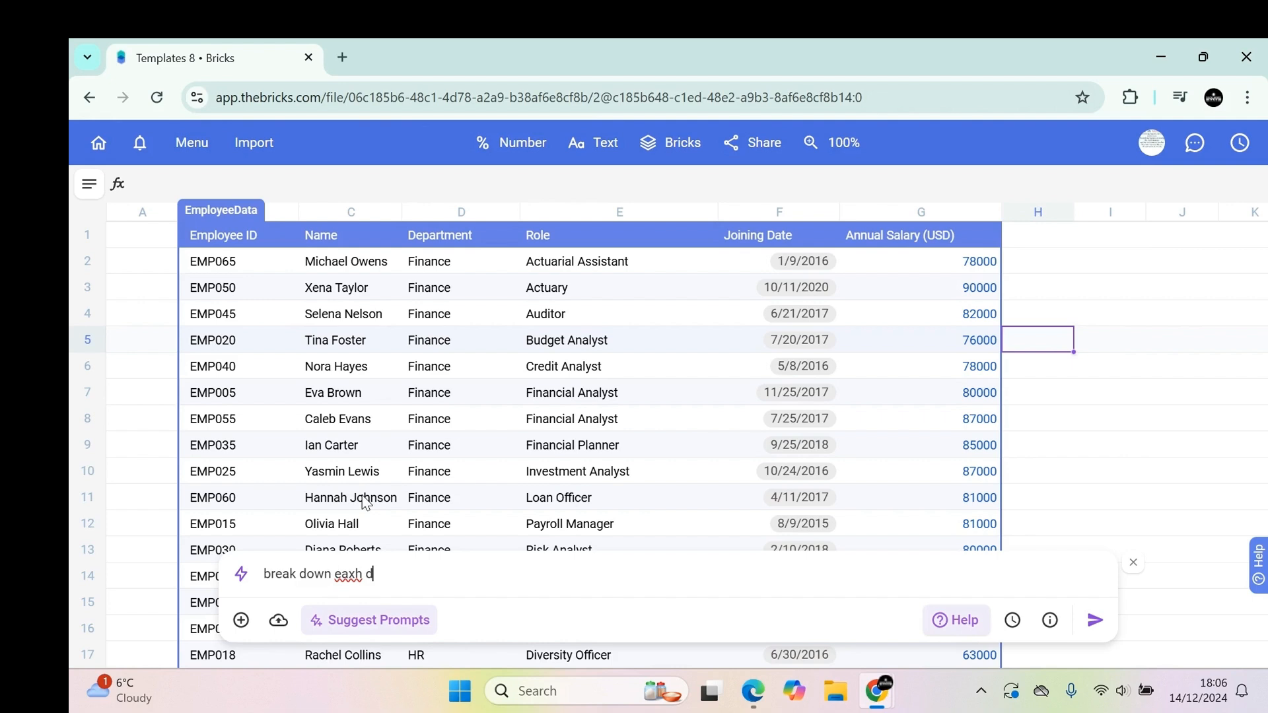
pyautogui.press('BackSpace')
pyautogui.press('BackSpace')
pyautogui.write('ch dep')
pyautogui.press('Return')
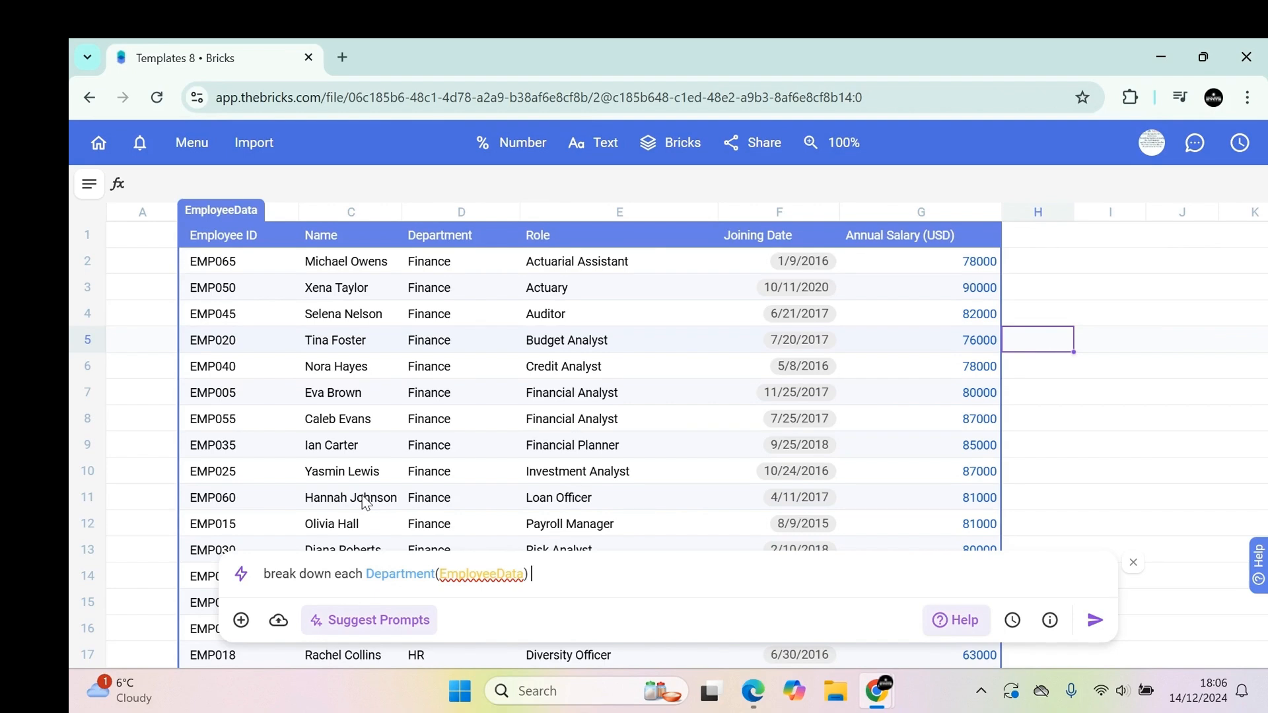
pyautogui.write('total ')
pyautogui.write('annual')
pyautogui.press('Return')
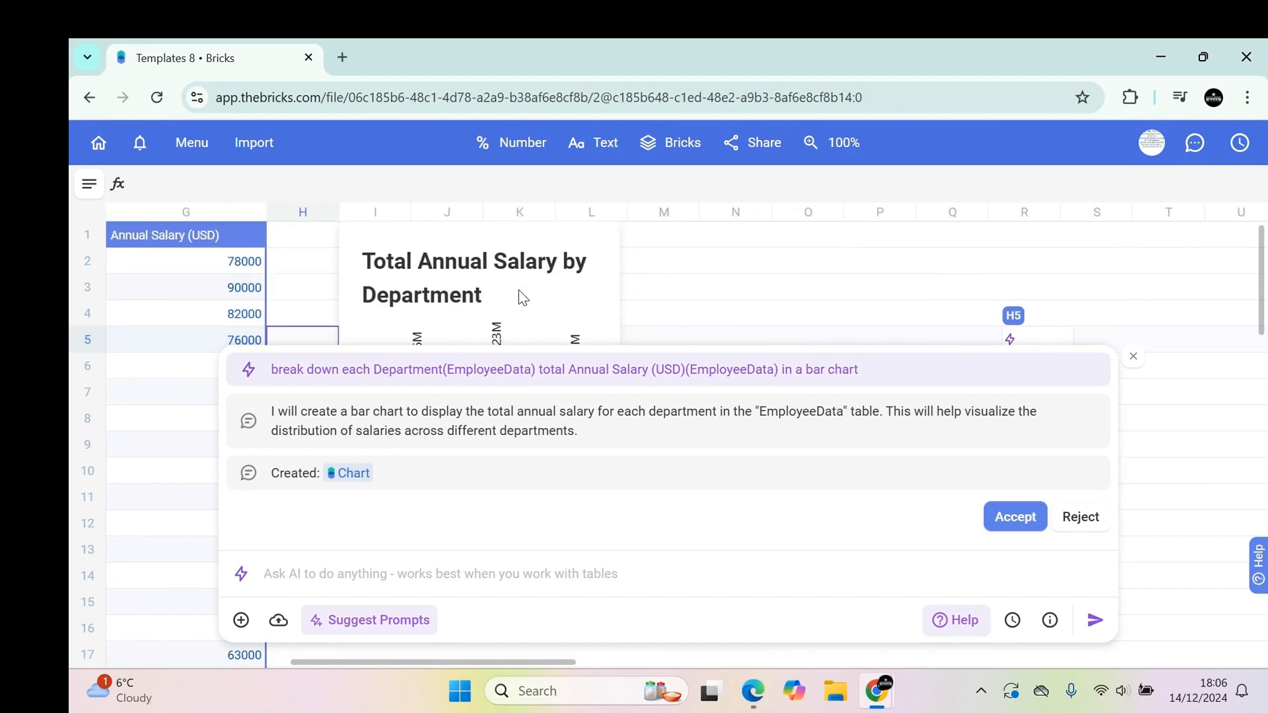
pyautogui.click(1131, 357)
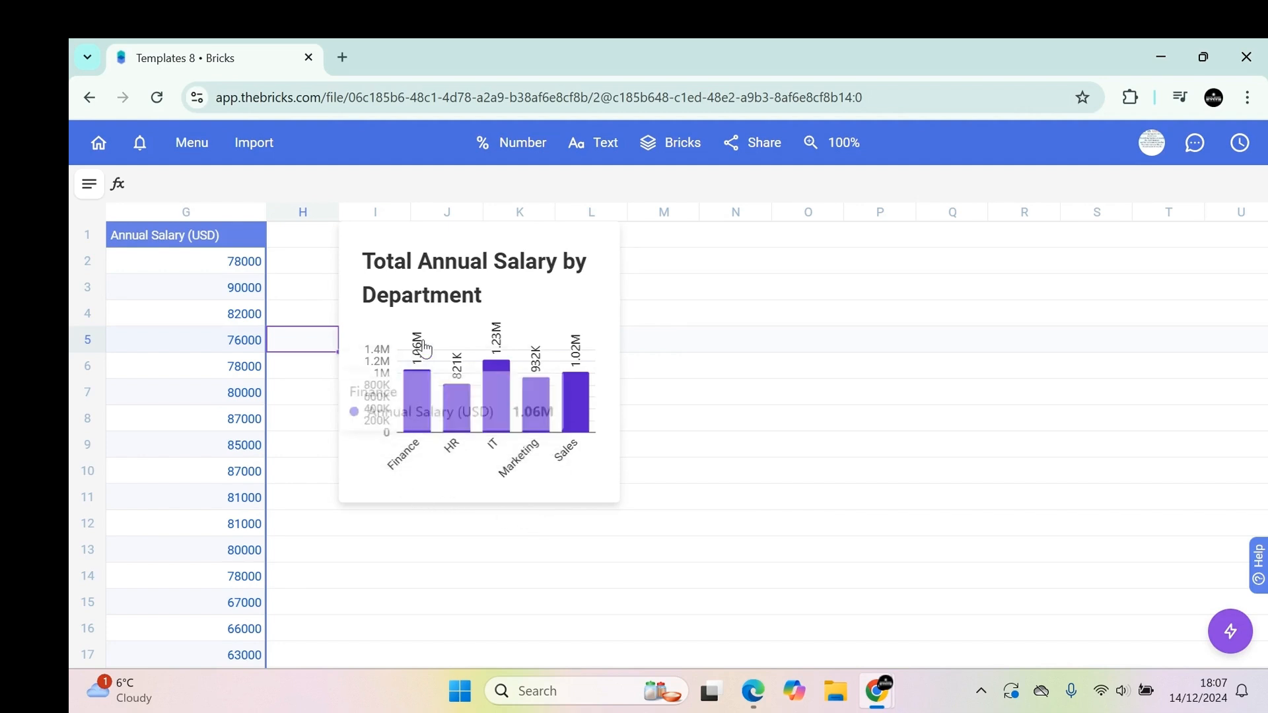
# Ask the AI for a bar chart per Department ranking employees from highest to lowest Annual Salary (USD), then close the panel.
pyautogui.moveTo(454, 396)
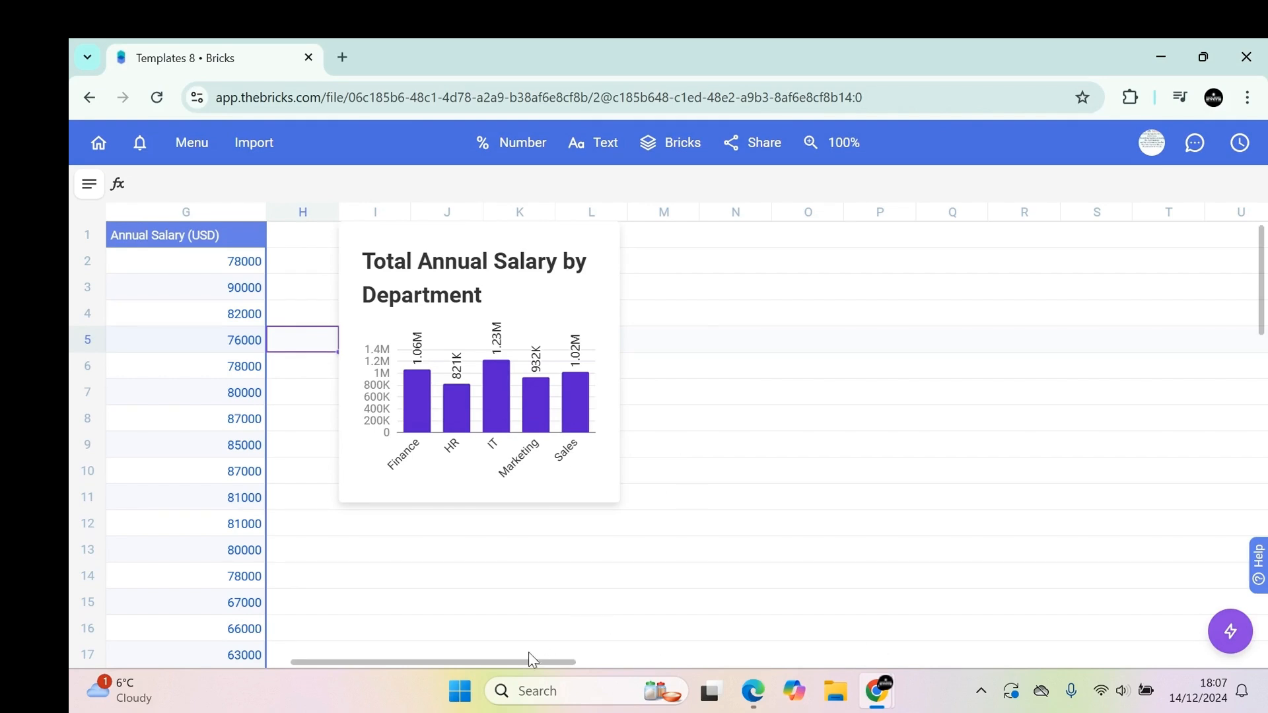
pyautogui.moveTo(529, 663); pyautogui.dragTo(439, 667)
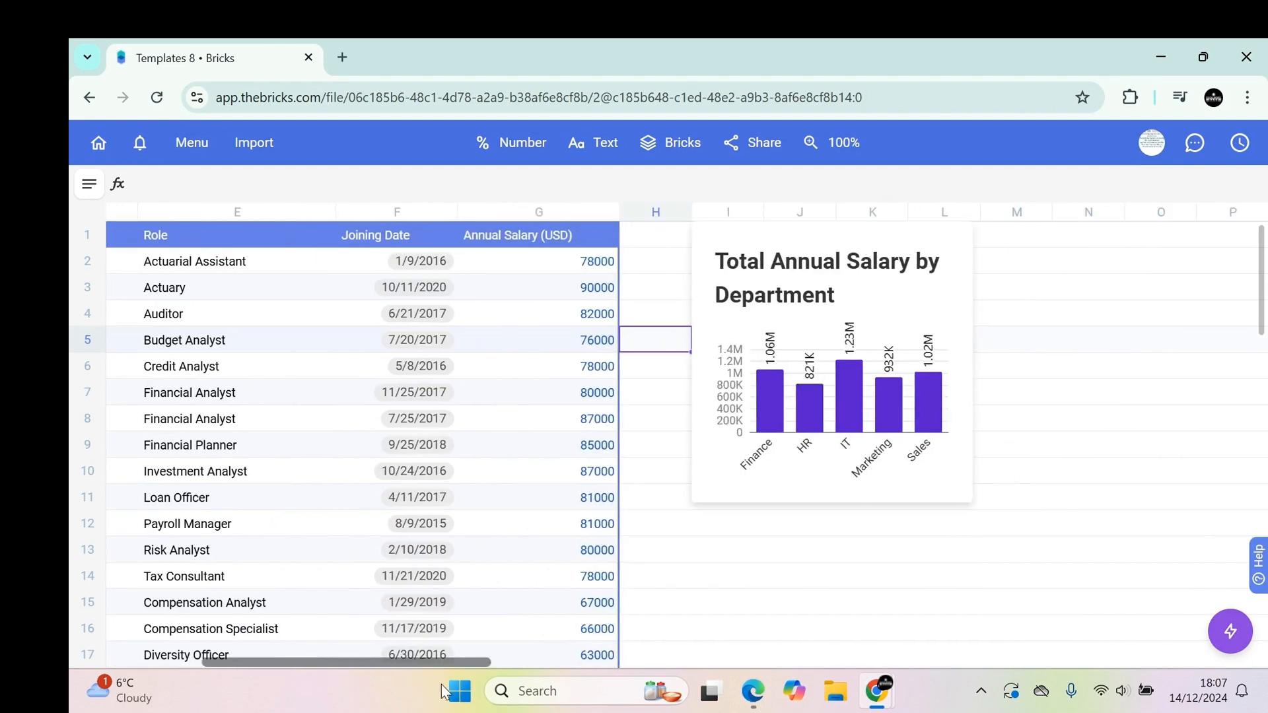
pyautogui.click(1222, 632)
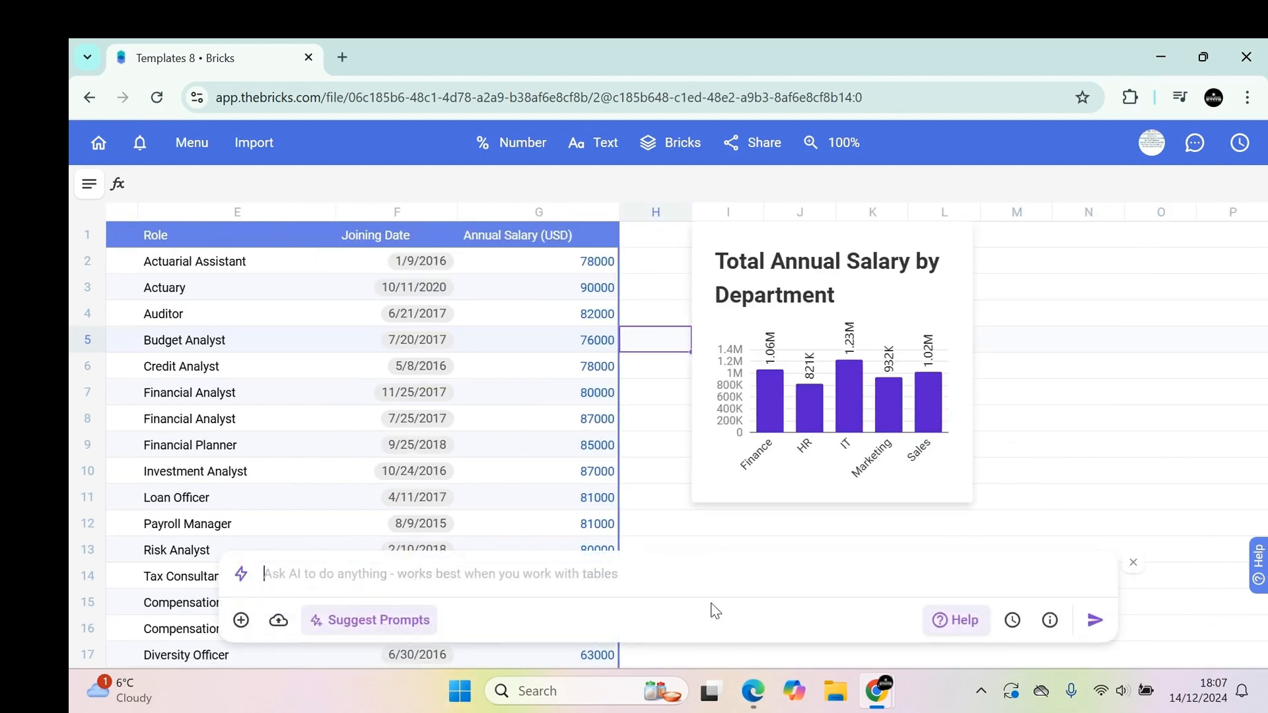
pyautogui.write('give barc h')
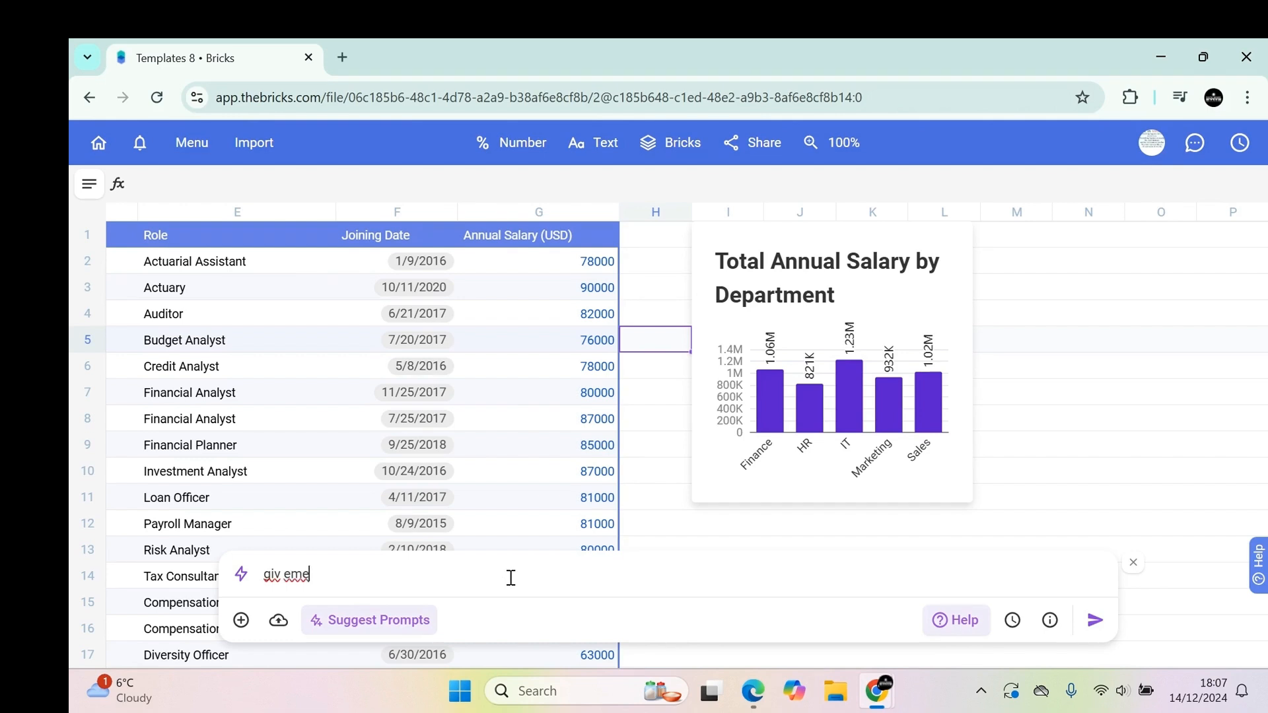
pyautogui.press('BackSpace')
pyautogui.press('BackSpace')
pyautogui.press('BackSpace')
pyautogui.write('chart for each dep')
pyautogui.press('Tab')
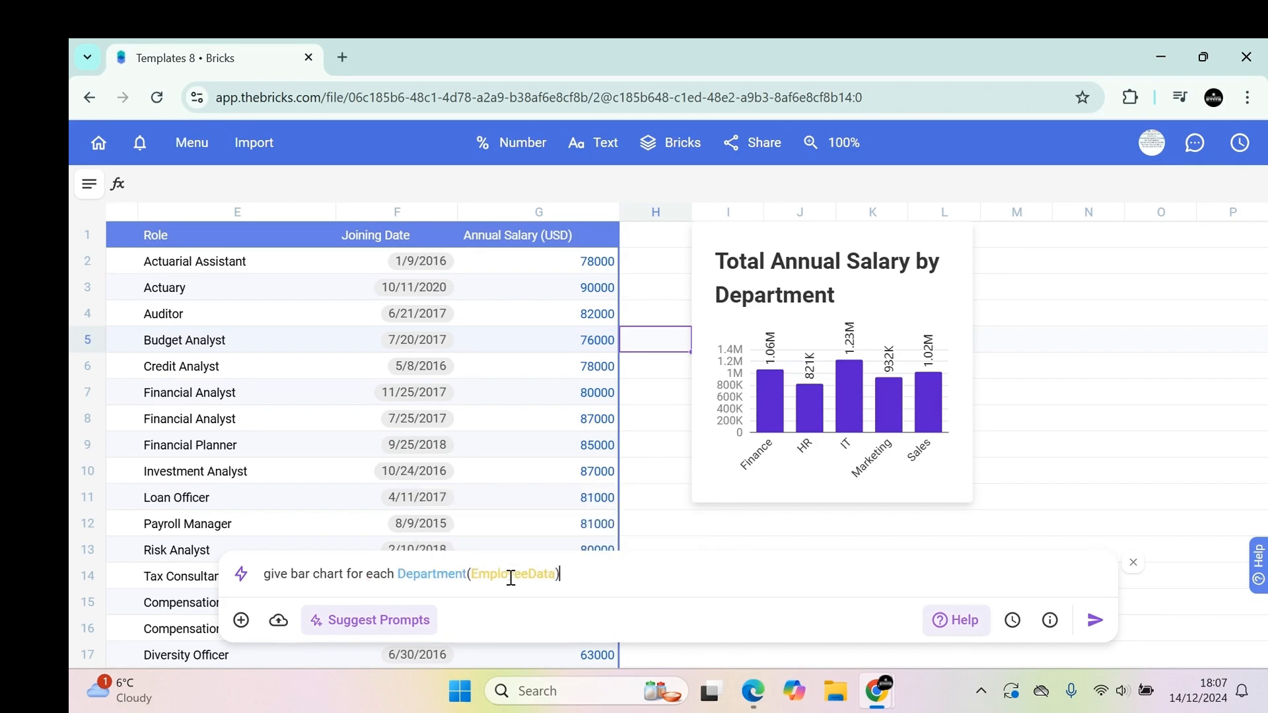
pyautogui.write('with the highr')
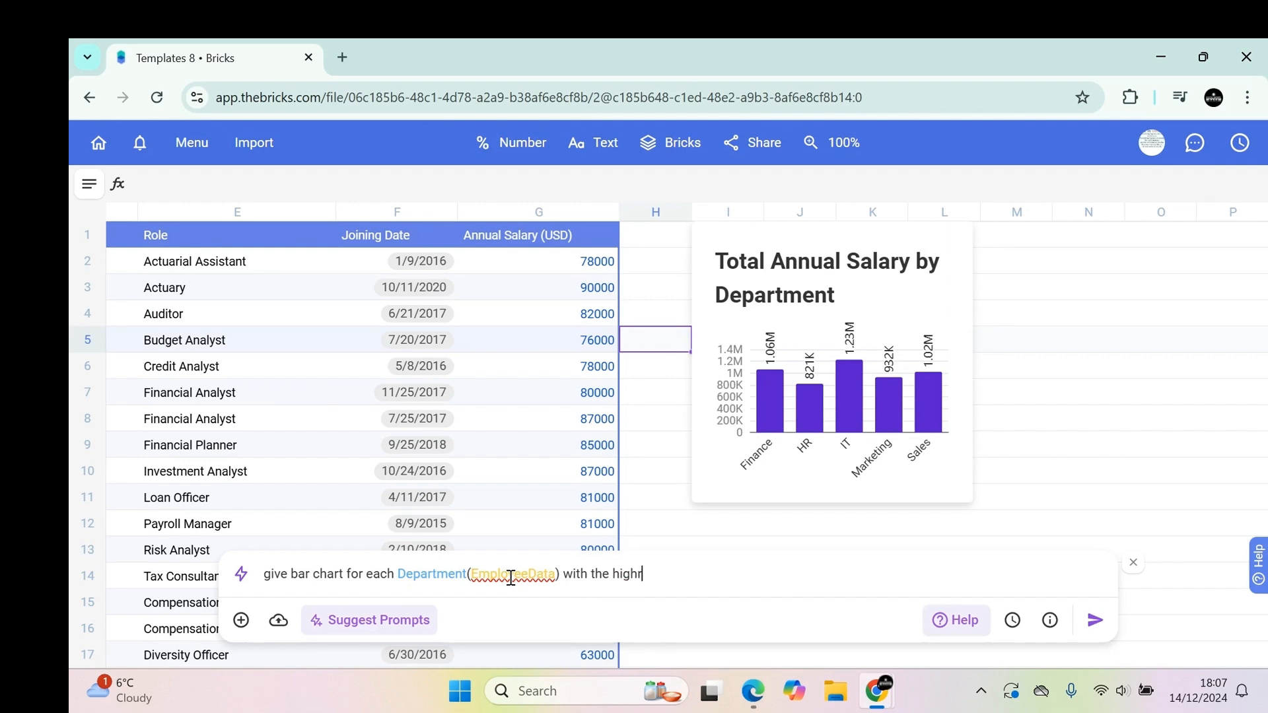
pyautogui.write('st ')
pyautogui.write('yed')
pyautogui.press('BackSpace')
pyautogui.press('BackSpace')
pyautogui.press('BackSpace')
pyautogui.press('BackSpace')
pyautogui.write('id person to tthe ')
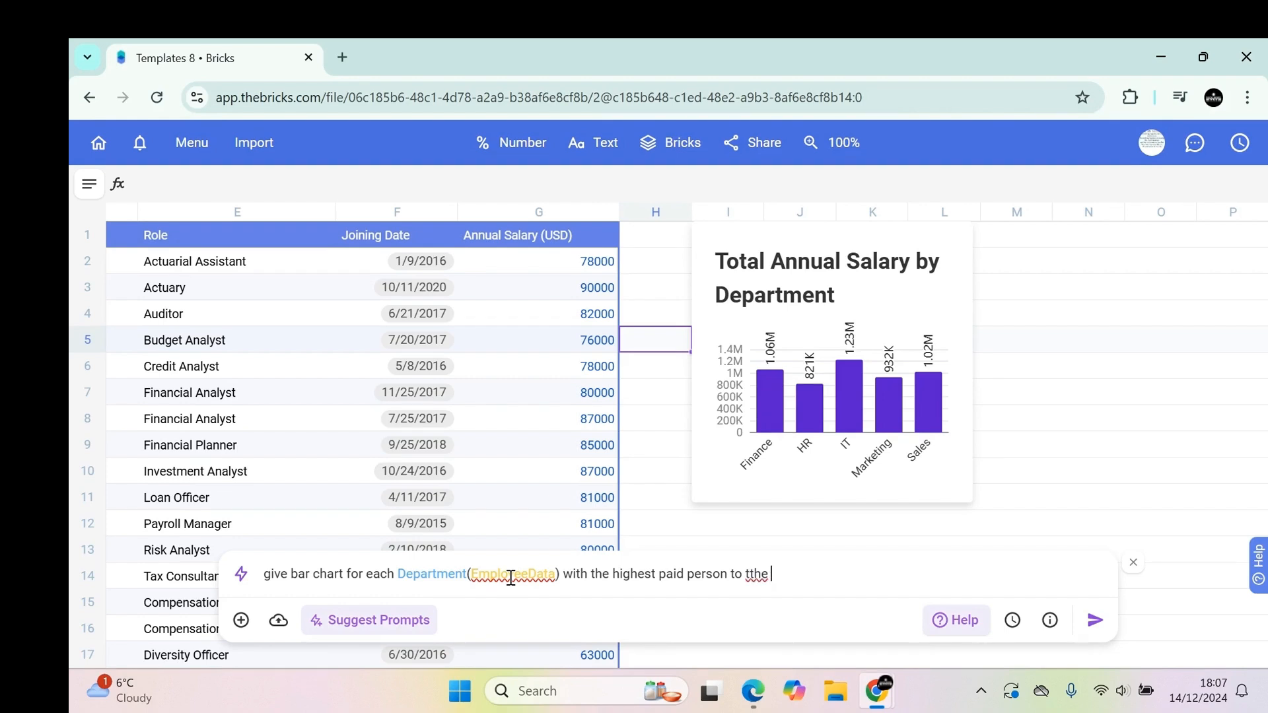
pyautogui.write('he lowes')
pyautogui.press('BackSpace')
pyautogui.press('BackSpace')
pyautogui.write('st')
pyautogui.press('BackSpace')
pyautogui.write('ed in a')
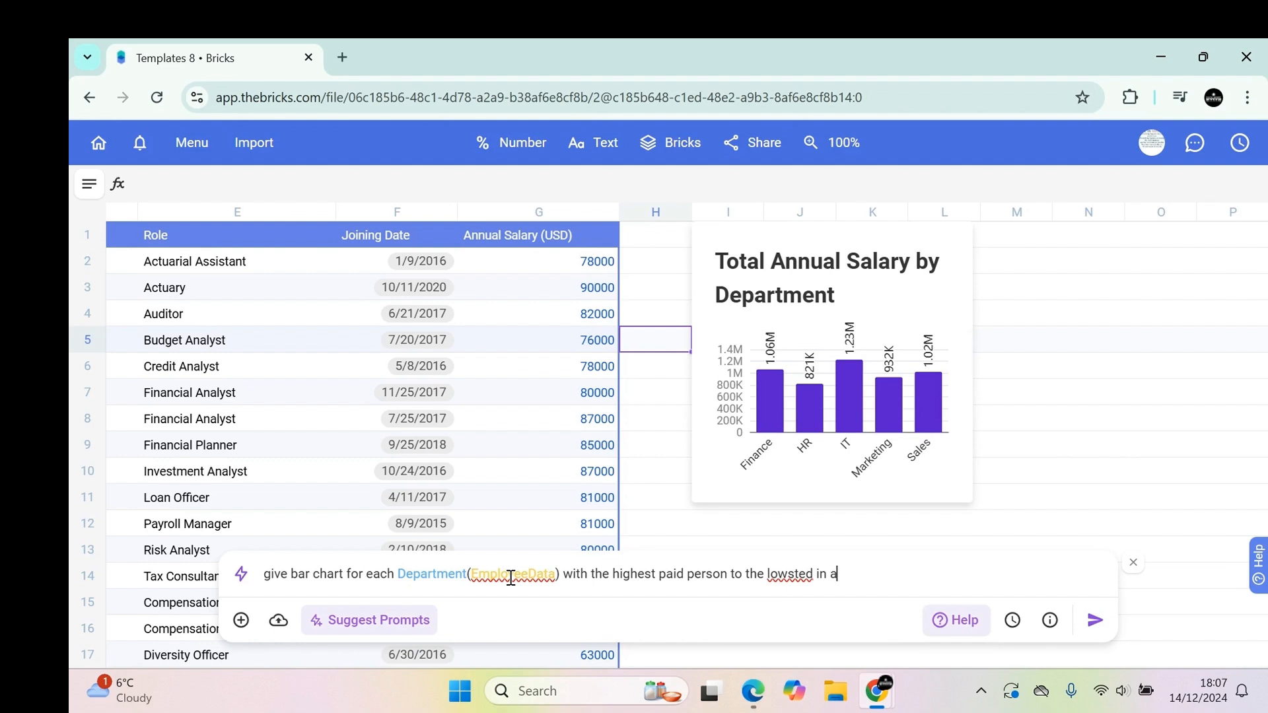
pyautogui.write('nua')
pyautogui.press('BackSpace')
pyautogui.press('BackSpace')
pyautogui.write('n')
pyautogui.press('Return')
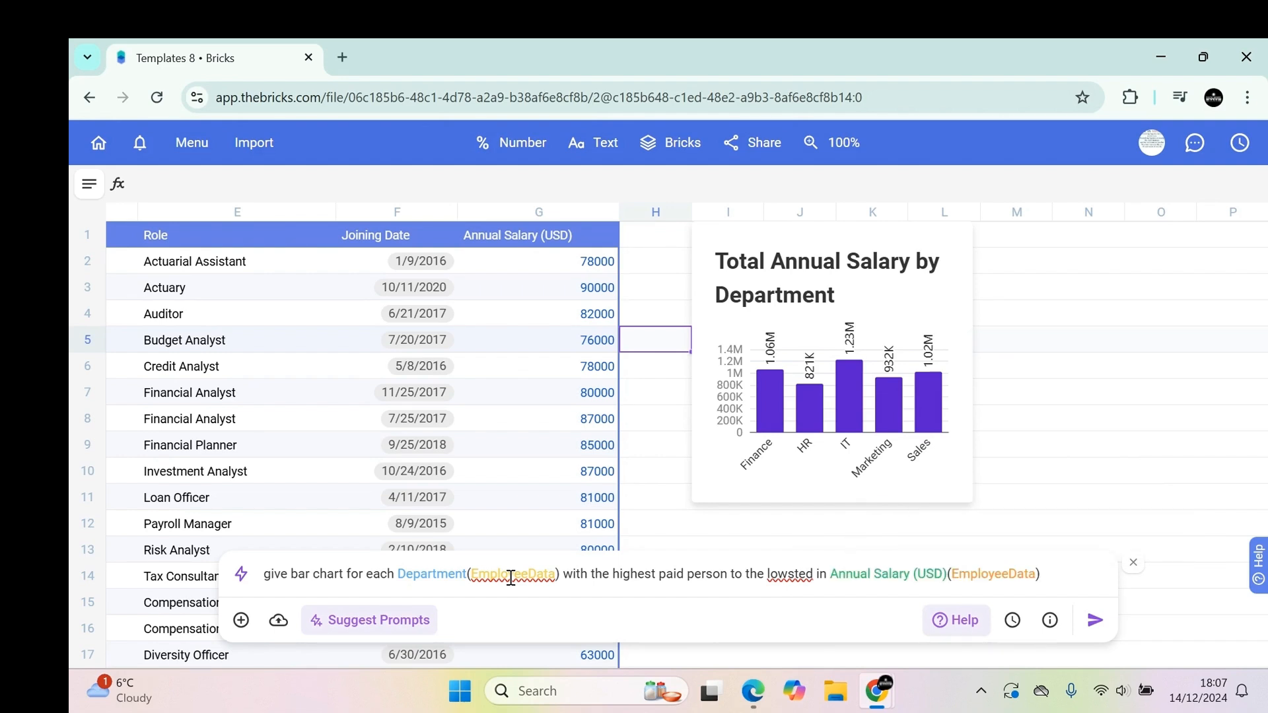
pyautogui.press('Return')
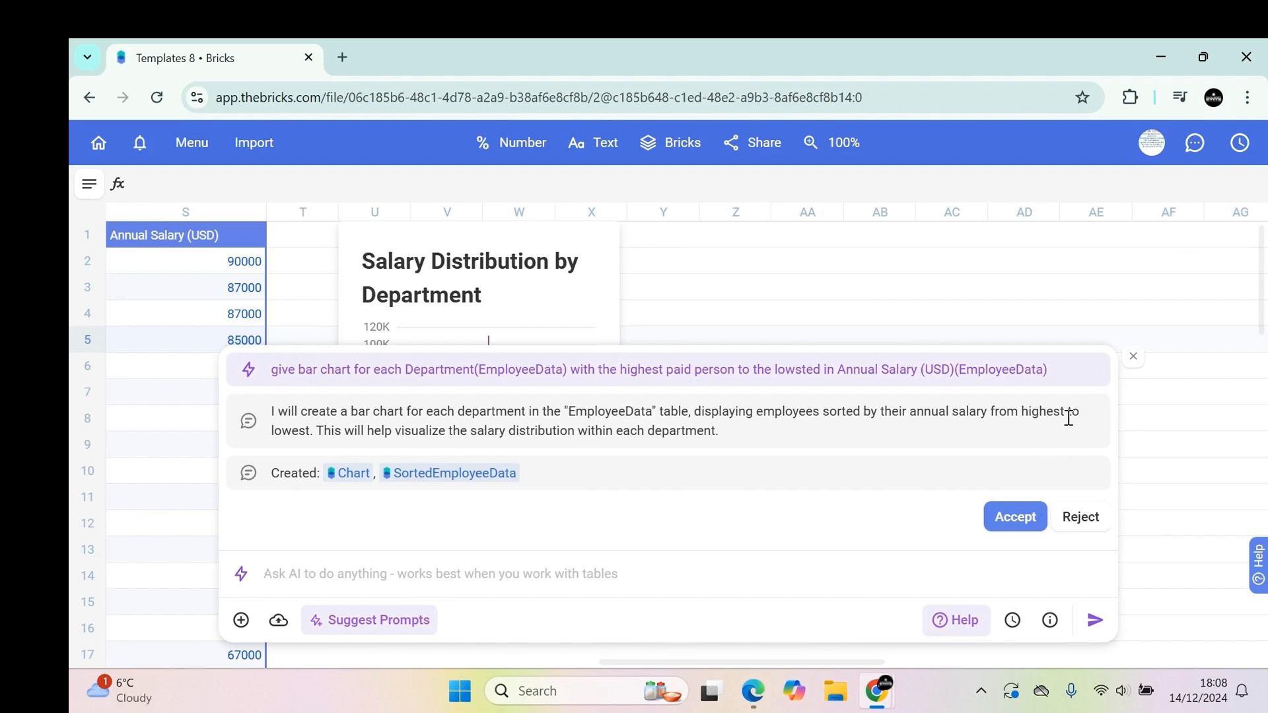
pyautogui.scroll(-3, 1088, 272)
pyautogui.scroll(3, 1088, 271)
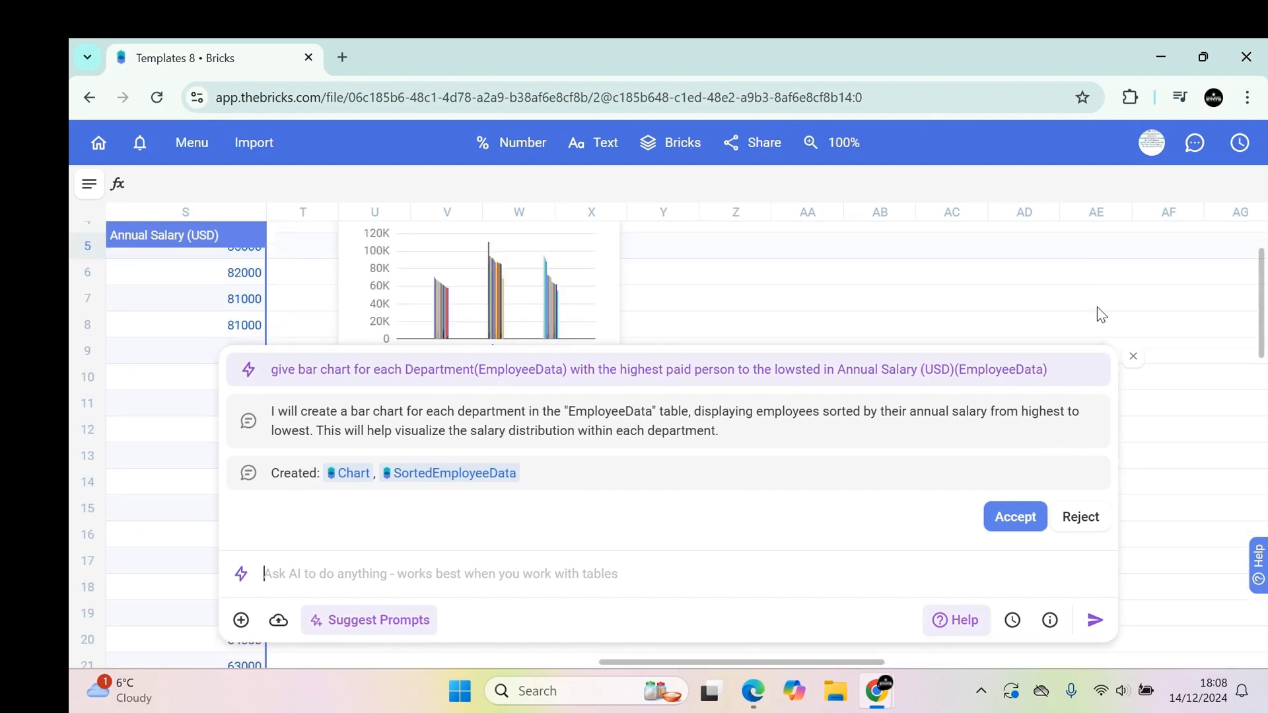
pyautogui.click(1131, 358)
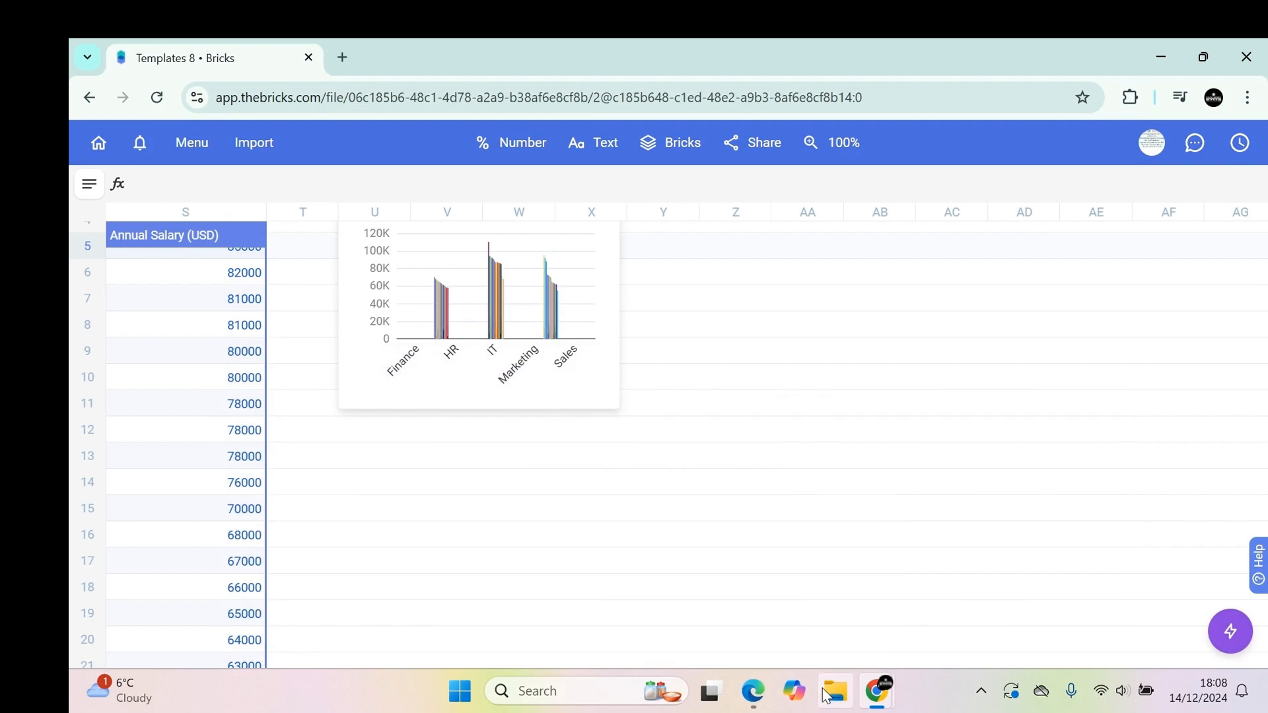
# Scroll across the sheet to review the SortedEmployeeData table and the salary distribution chart.
pyautogui.moveTo(807, 663); pyautogui.dragTo(591, 649)
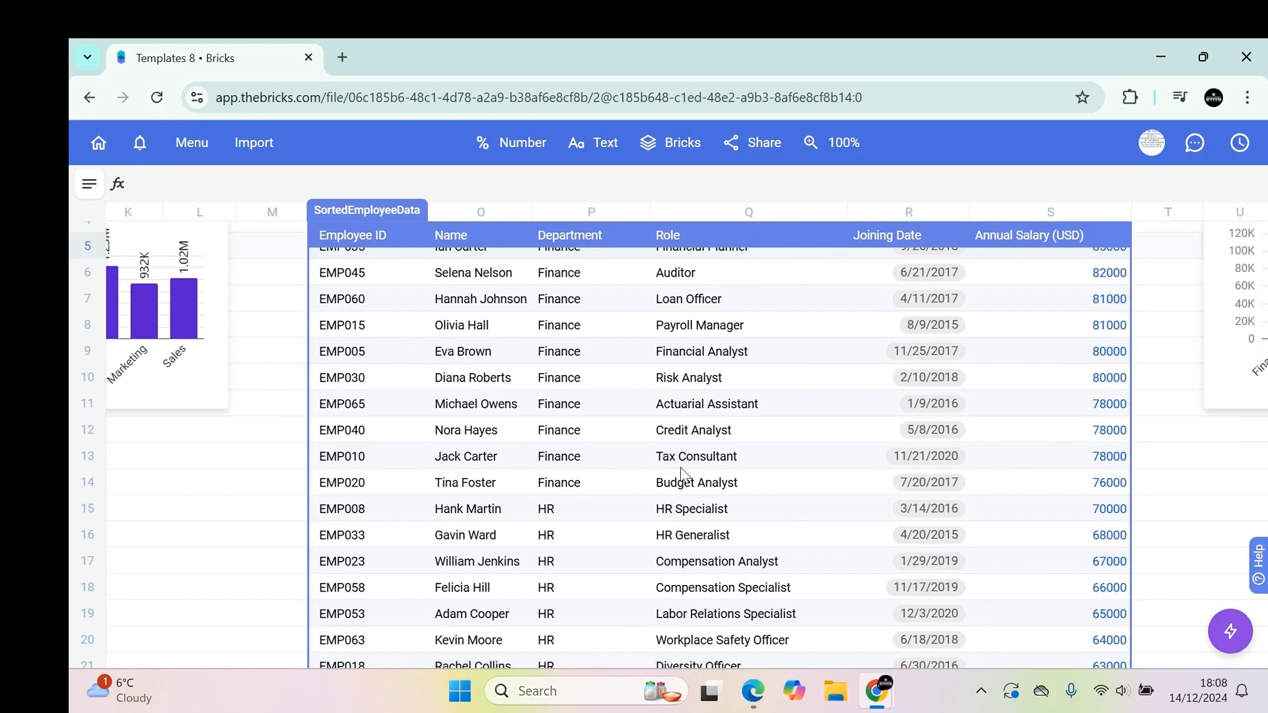
pyautogui.moveTo(637, 665); pyautogui.dragTo(776, 665)
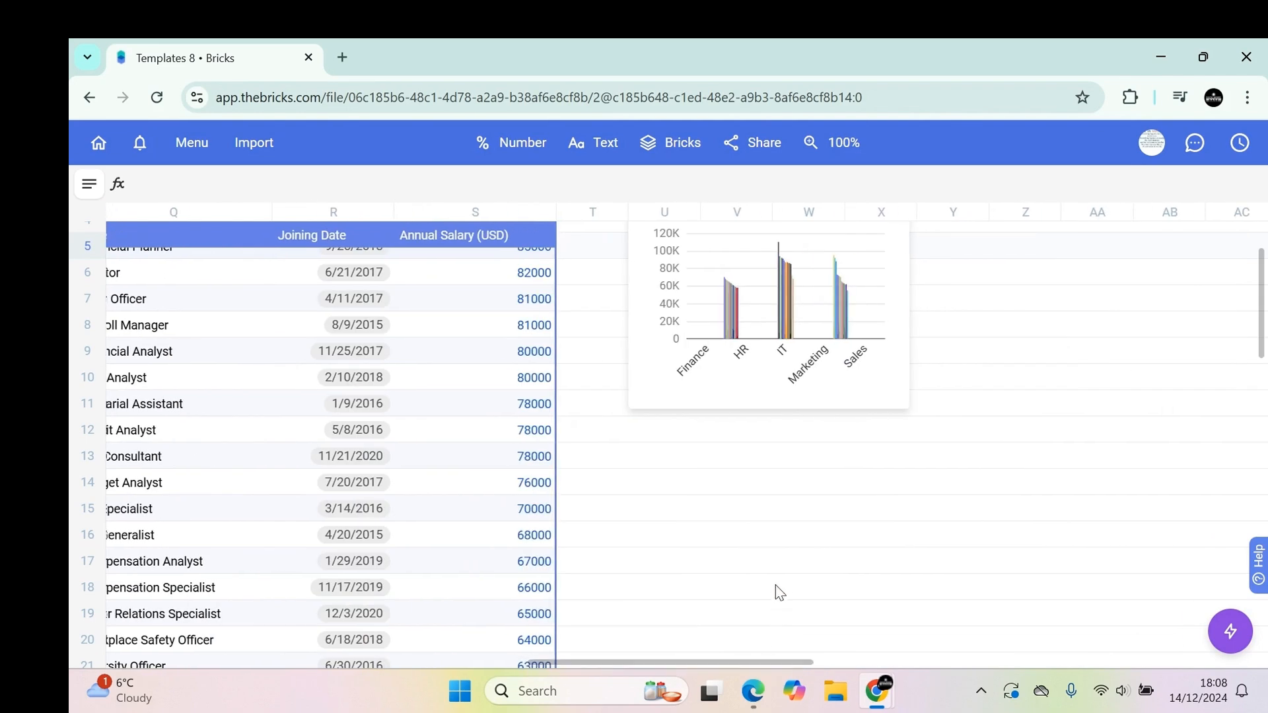
pyautogui.scroll(2, 758, 292)
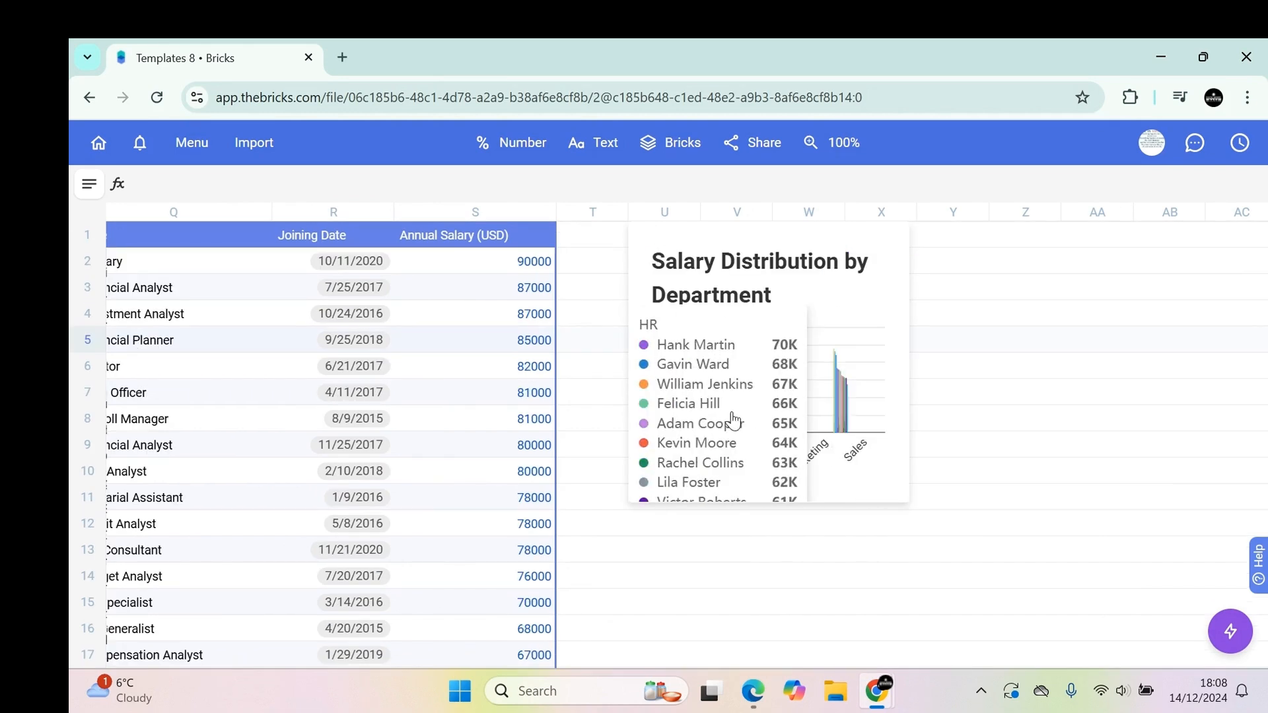
# Widen the Salary Distribution by Department chart by resizing it across several columns.
pyautogui.click(904, 493)
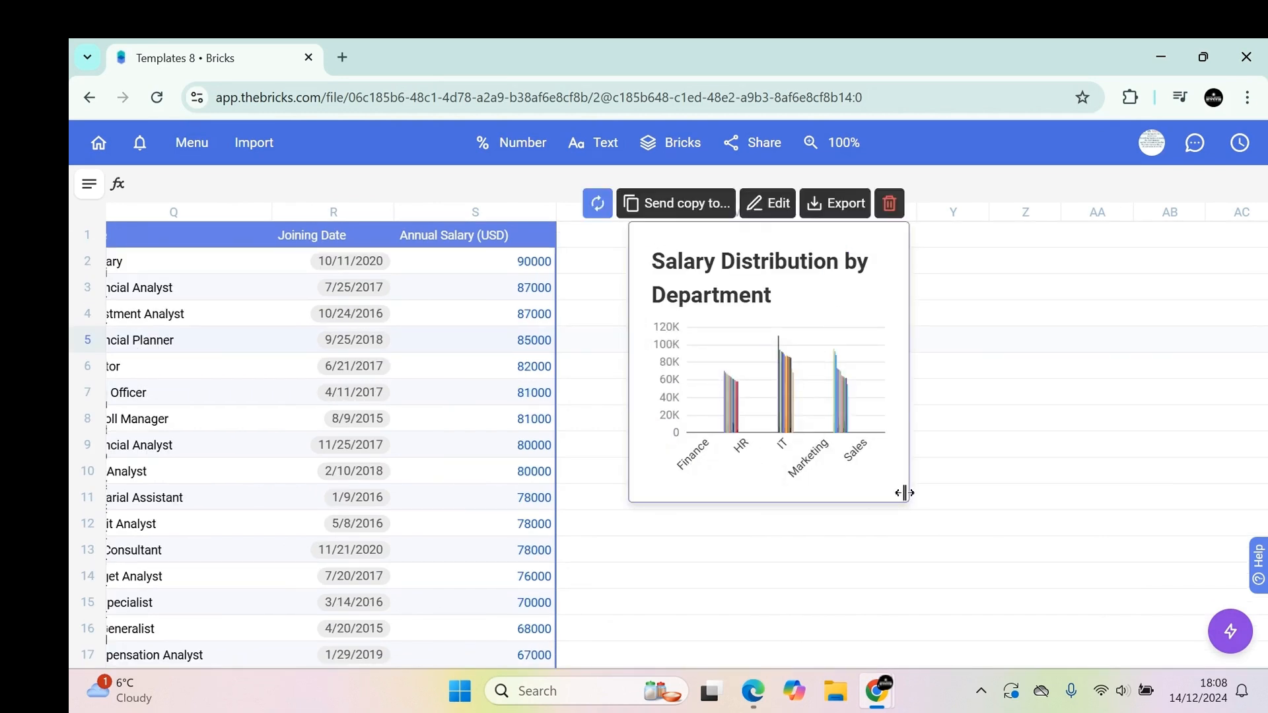
pyautogui.moveTo(904, 493); pyautogui.dragTo(1259, 592)
pyautogui.moveTo(728, 655); pyautogui.dragTo(811, 661)
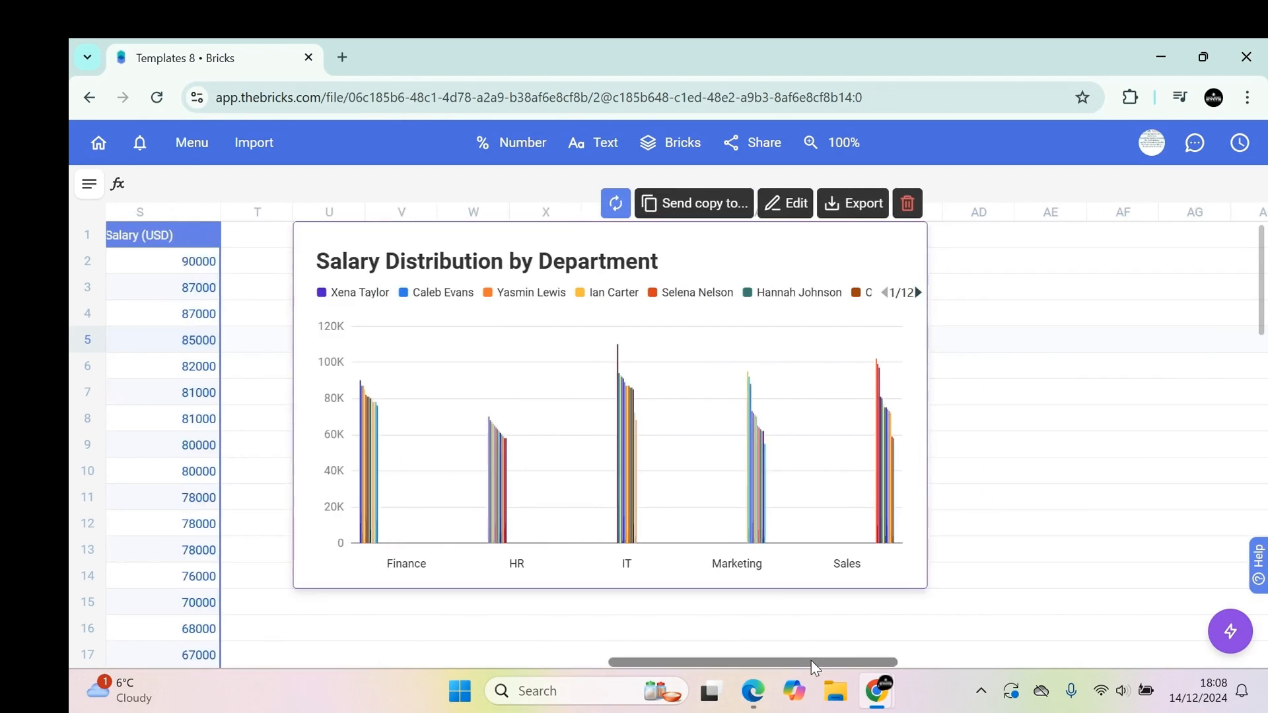
# Inspect the per-department employee salary tooltips on the widened chart.
pyautogui.moveTo(374, 530)
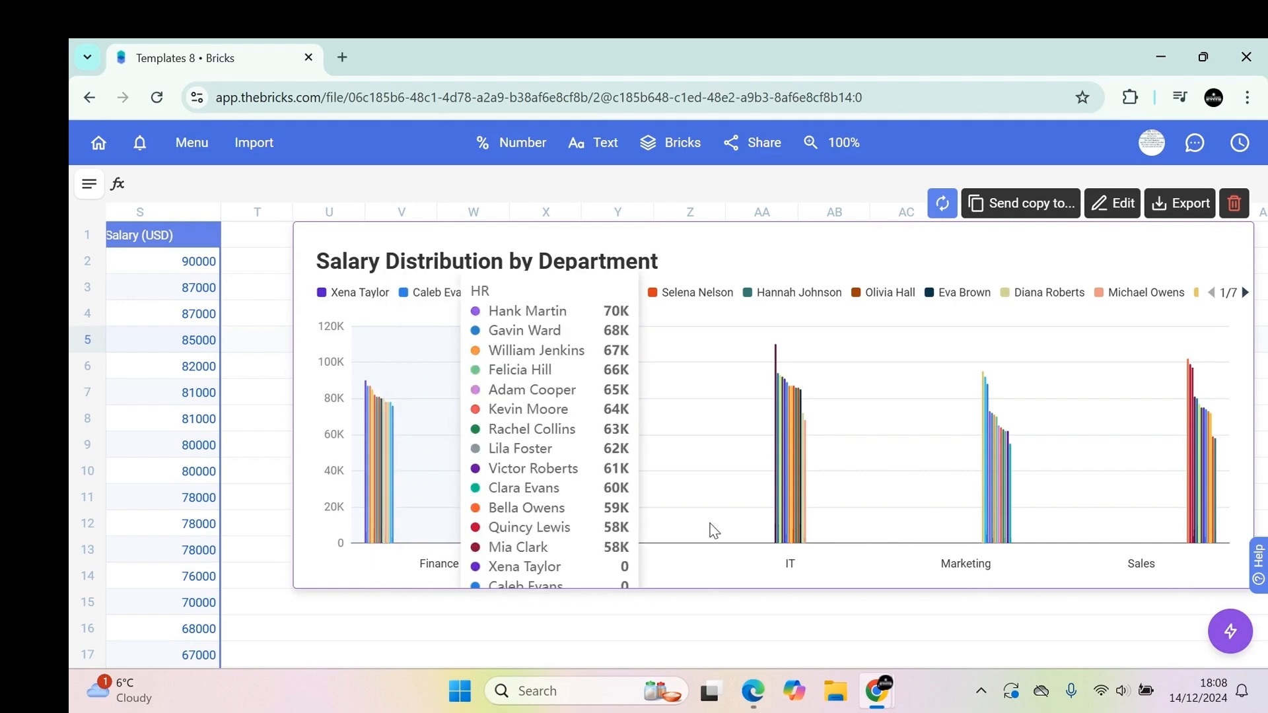
pyautogui.moveTo(603, 487)
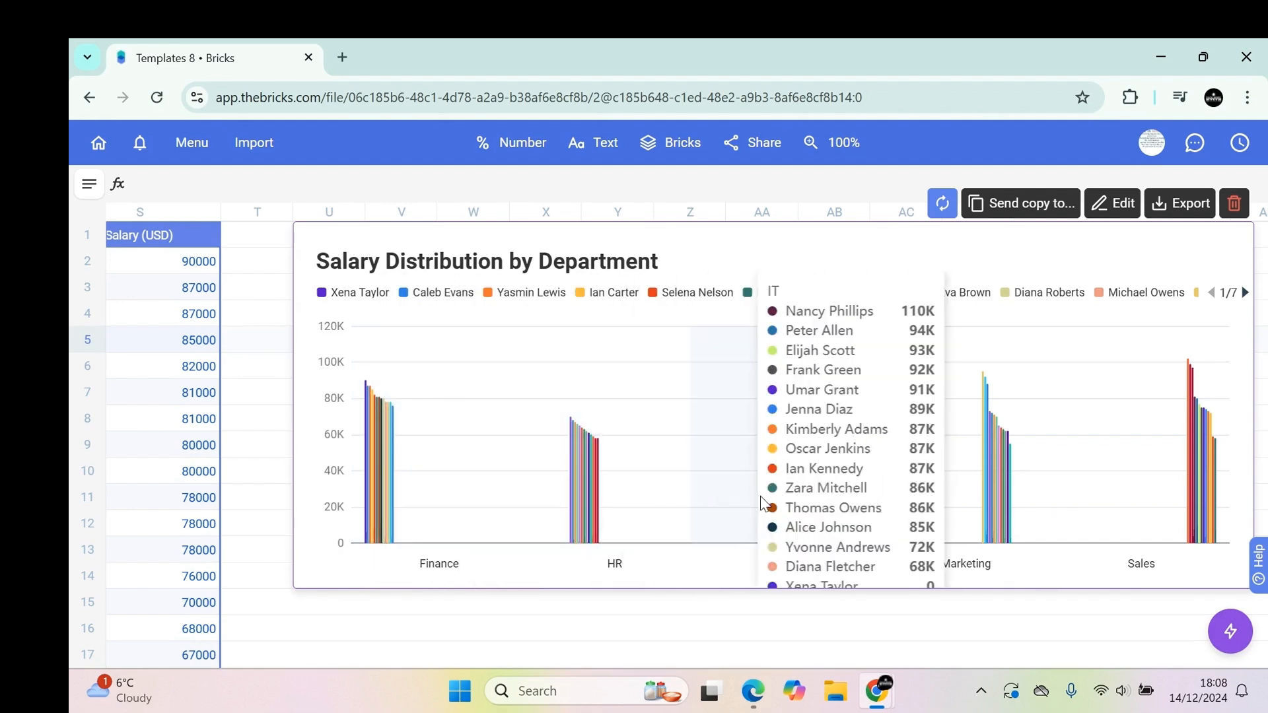
pyautogui.moveTo(1060, 507)
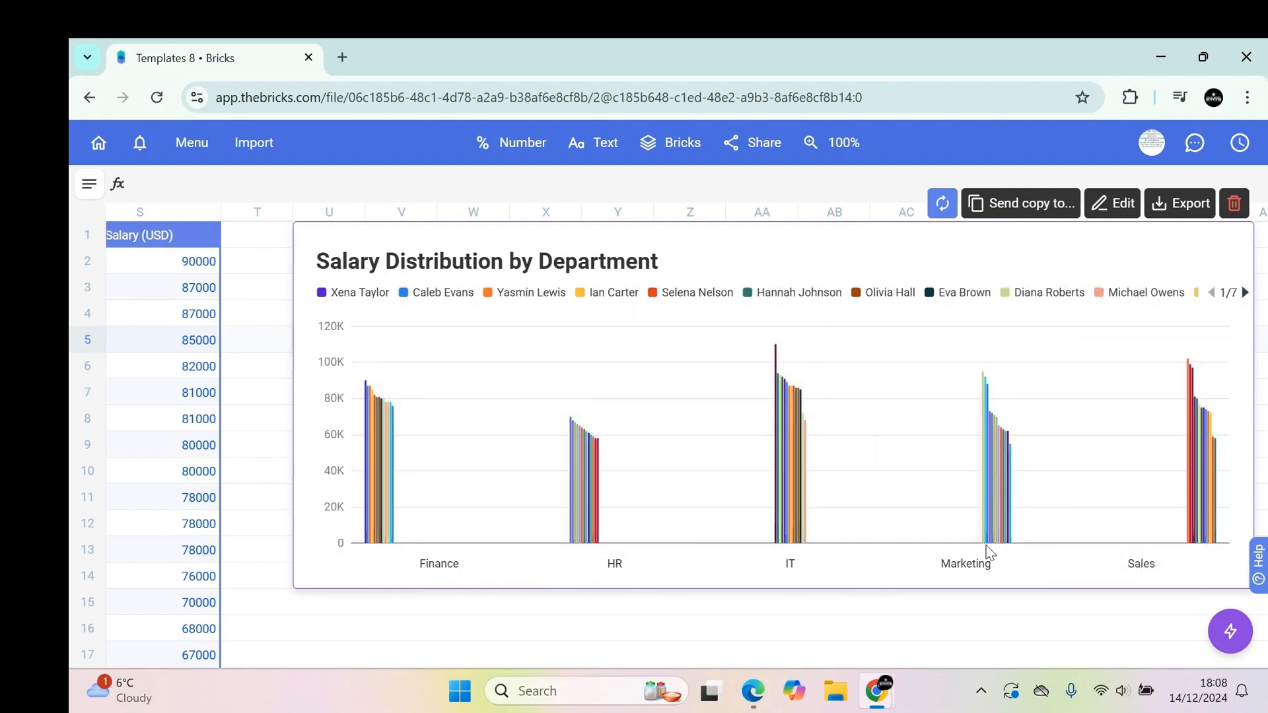
pyautogui.moveTo(878, 663); pyautogui.dragTo(554, 644)
pyautogui.hscroll(-5, 553, 644)
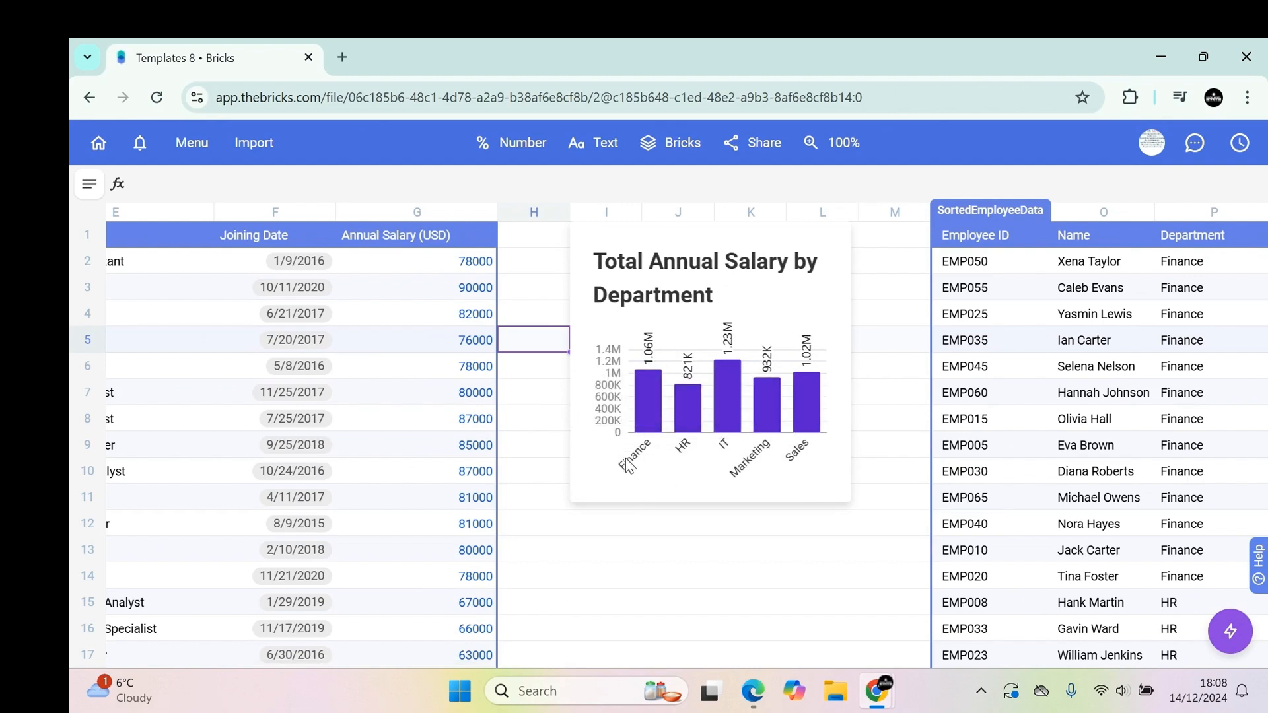
pyautogui.hscroll(-3, 728, 659)
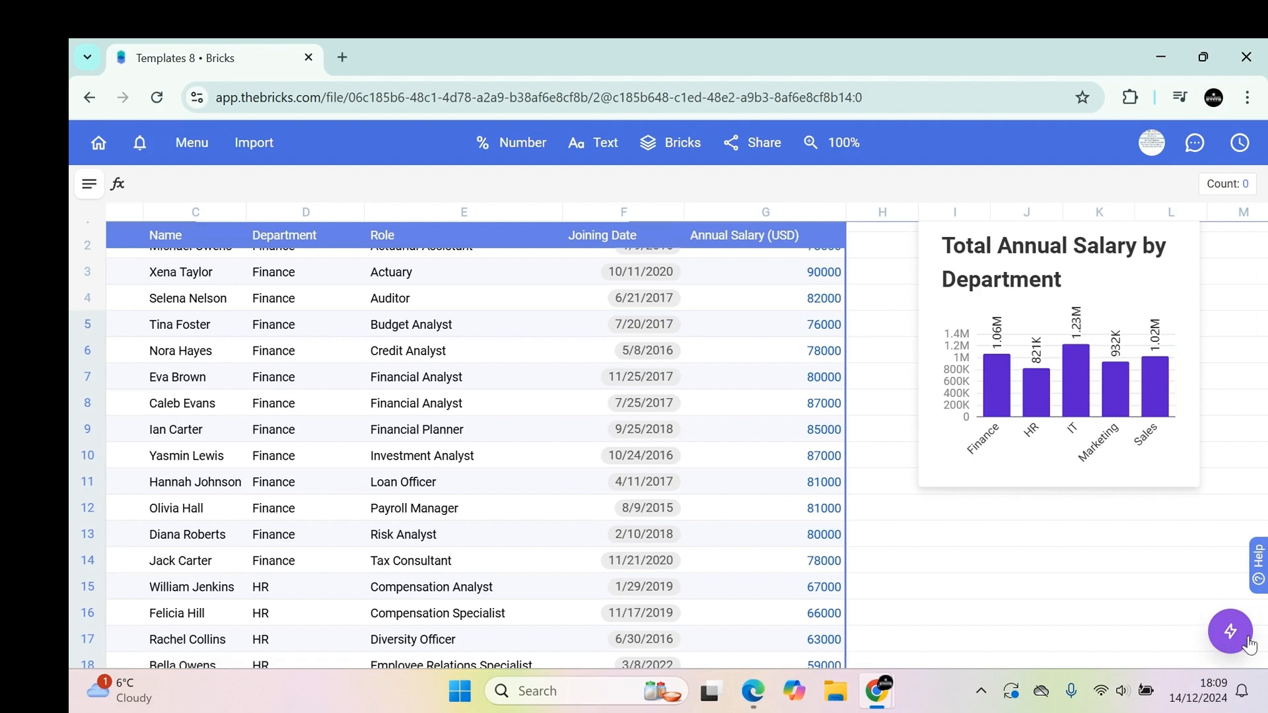
# Open the AI assistant and begin a prompt asking, from the EmployeeData table, for an interactive dashboard to present to my manager, correcting 'interactive'.
pyautogui.click(1230, 631)
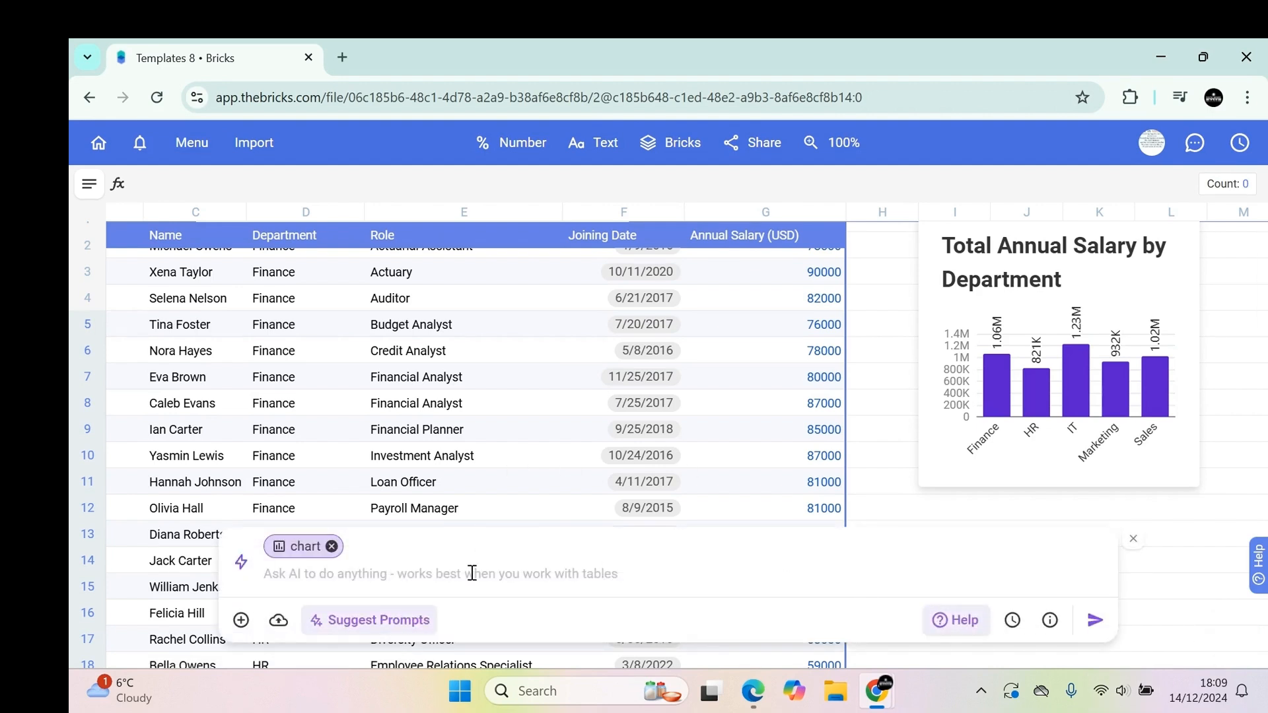
pyautogui.click(935, 658)
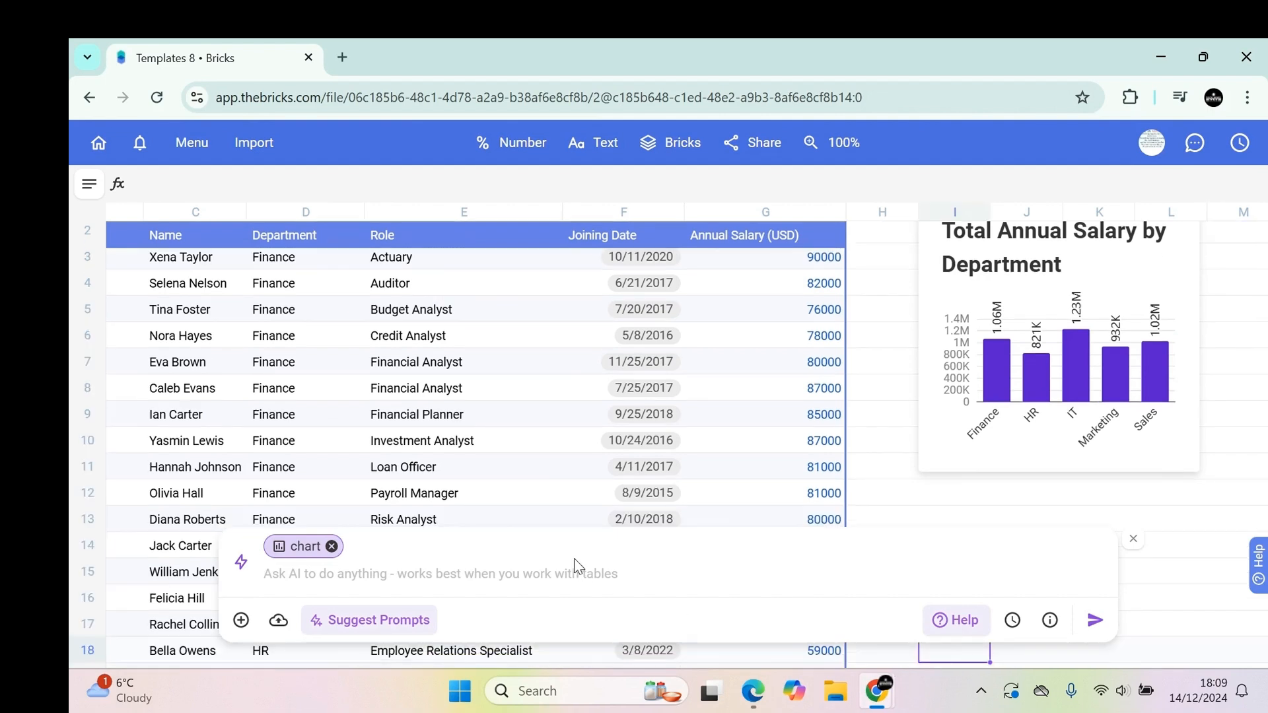
pyautogui.write('from the empl')
pyautogui.click(422, 472)
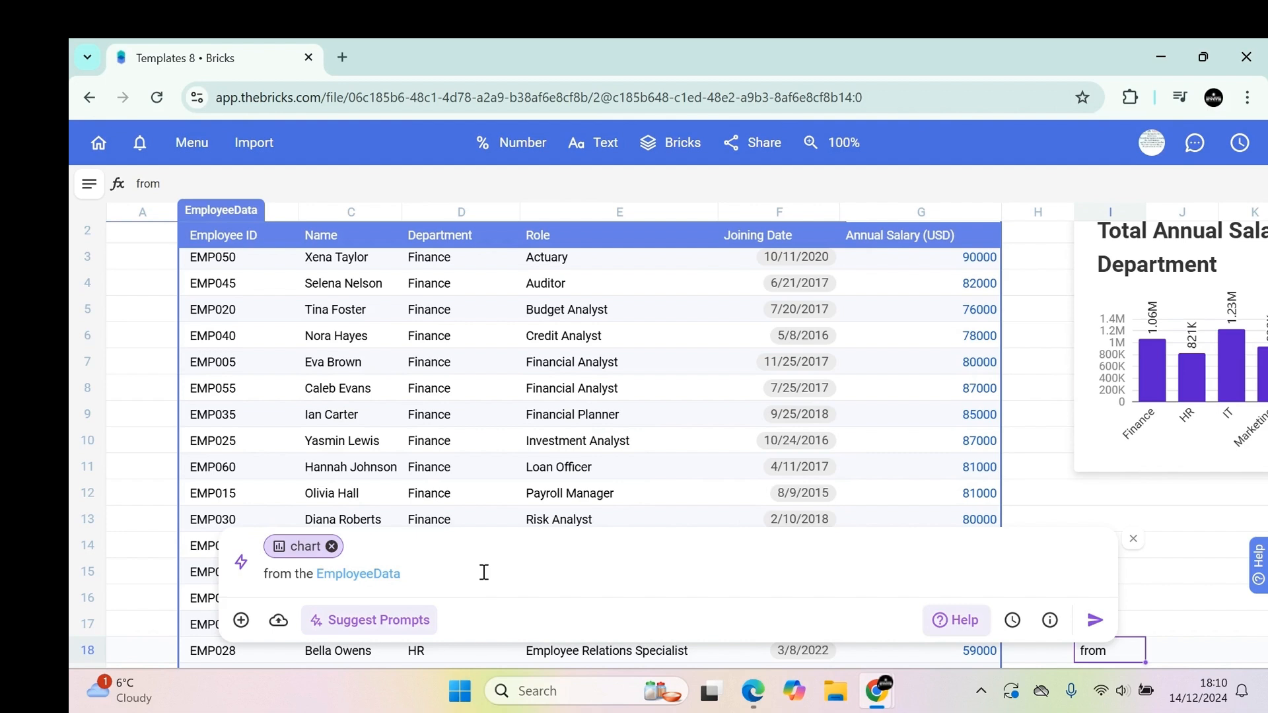
pyautogui.write('please create a intractive dashboard that')
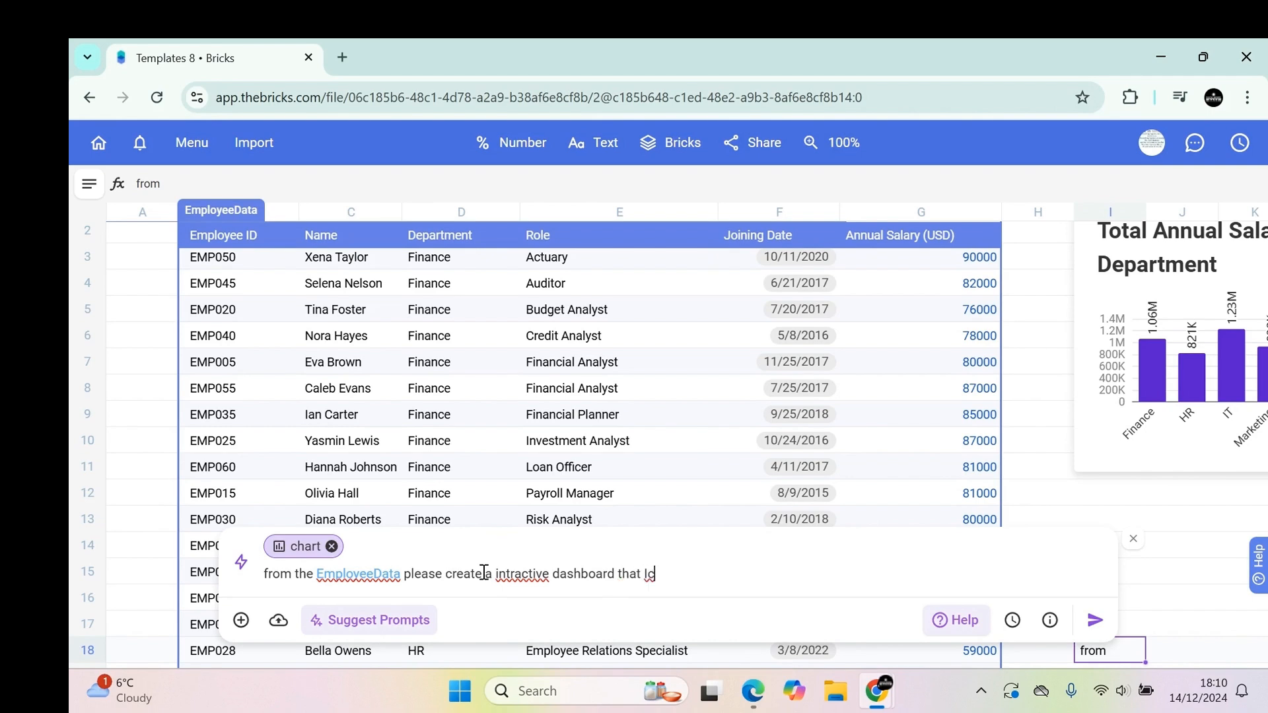
pyautogui.write(' I present to my manager')
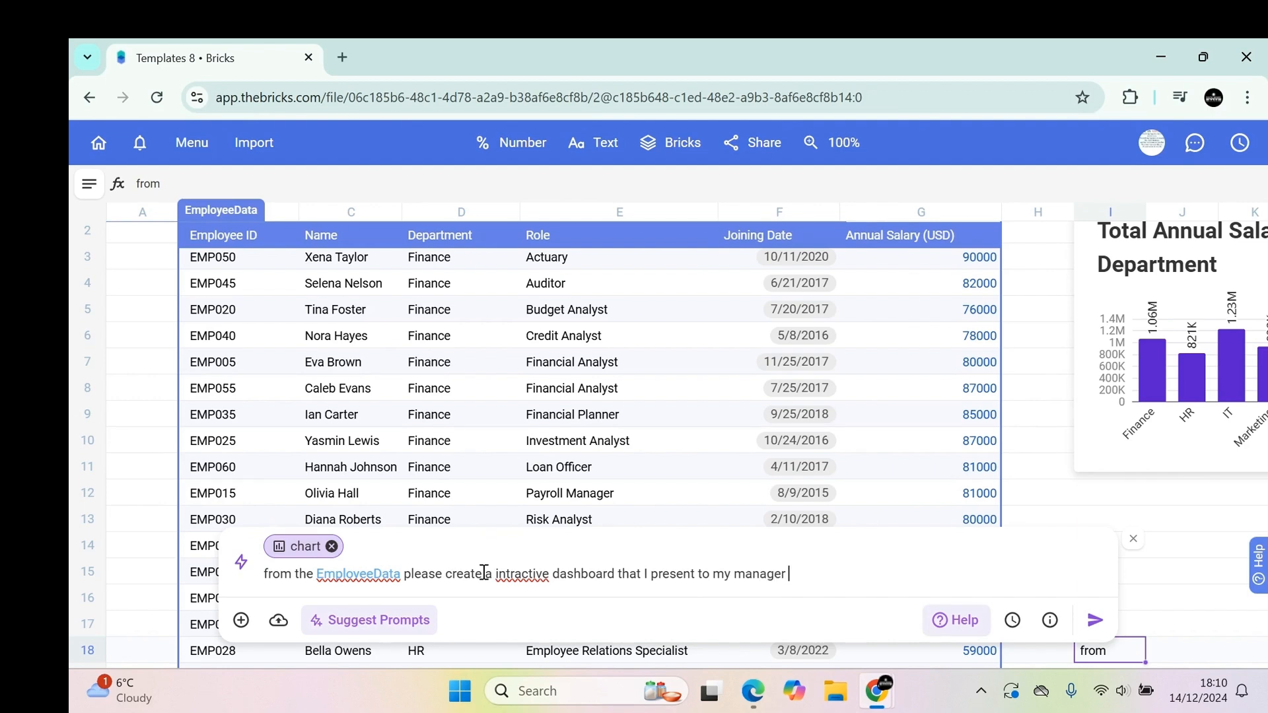
pyautogui.rightClick(520, 574)
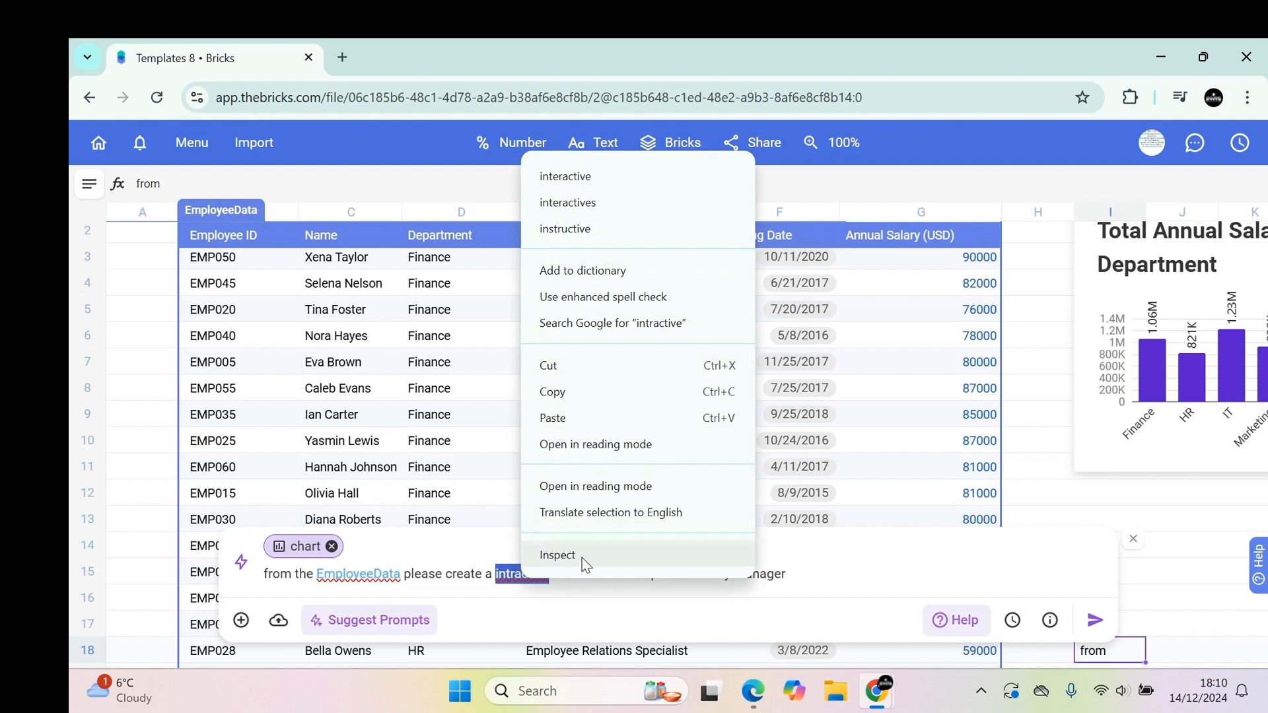
pyautogui.click(671, 184)
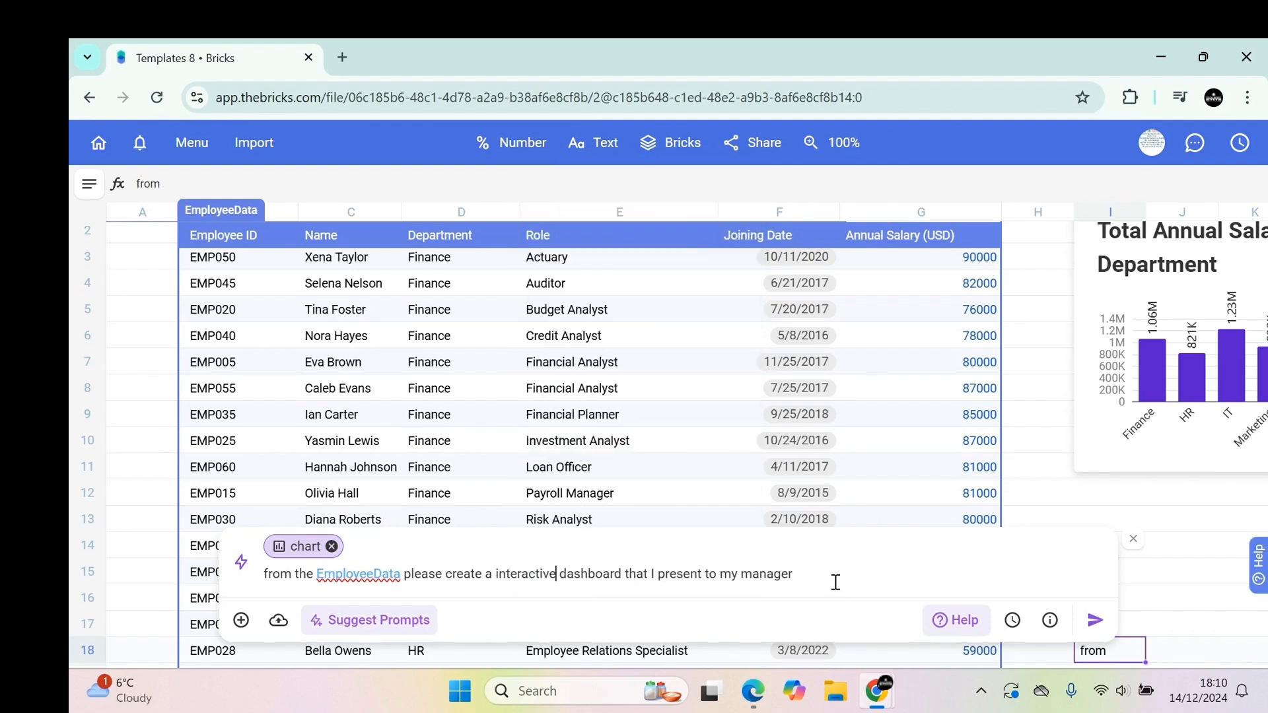
# Extend the prompt to request breakdowns of each department's Annual Salary (USD) and monthly company spending, submit it, and close the panel.
pyautogui.write('with break downs for each dep')
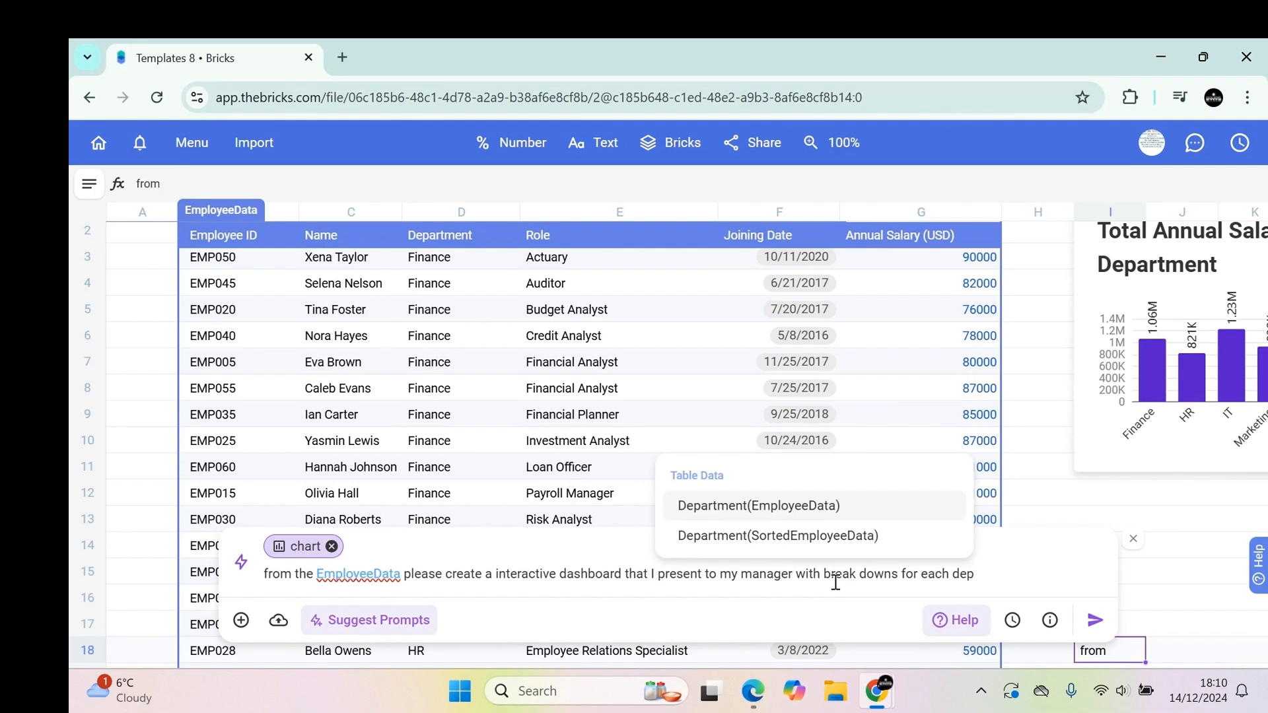
pyautogui.write('art')
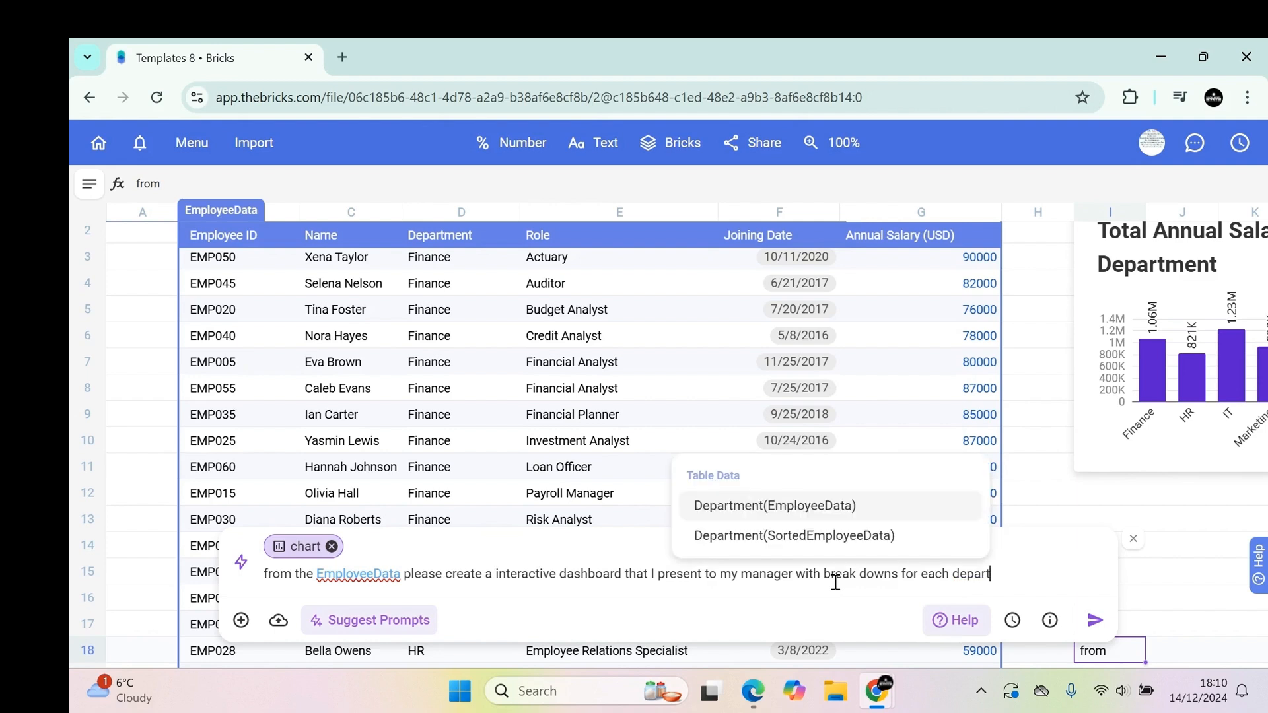
pyautogui.write('ment')
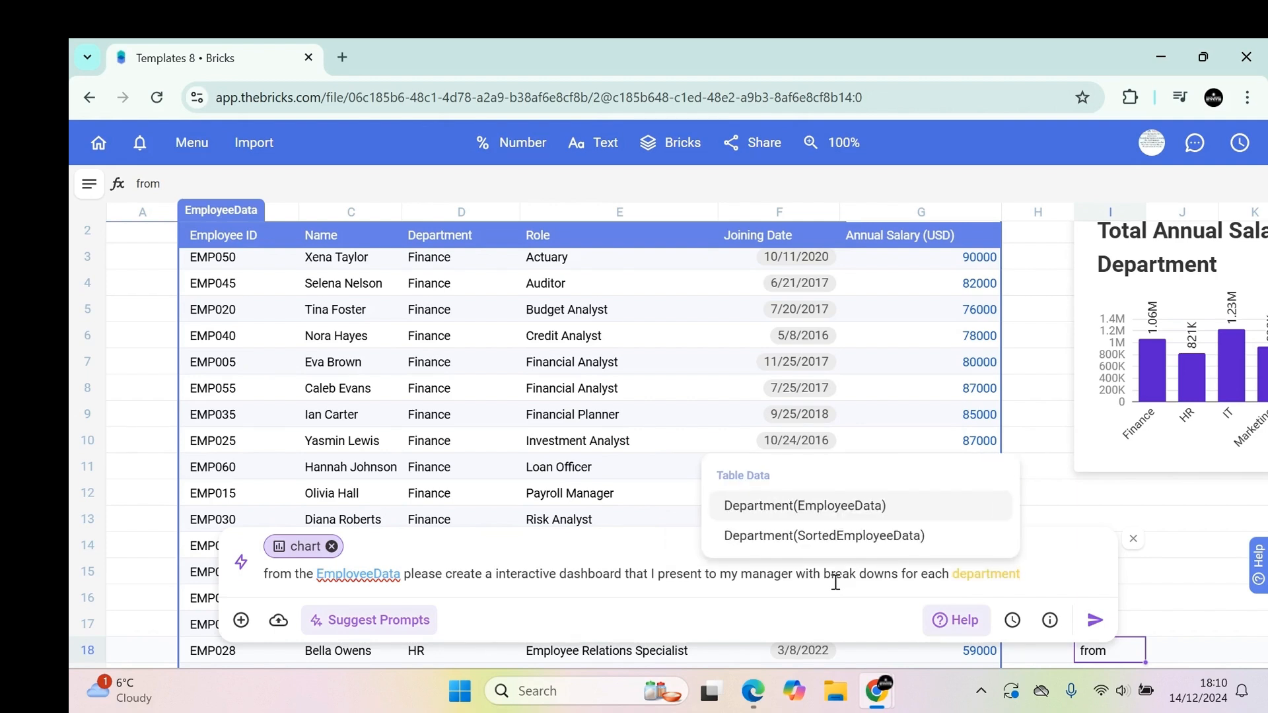
pyautogui.write(' anua')
pyautogui.press('BackSpace')
pyautogui.press('BackSpace')
pyautogui.press('BackSpace')
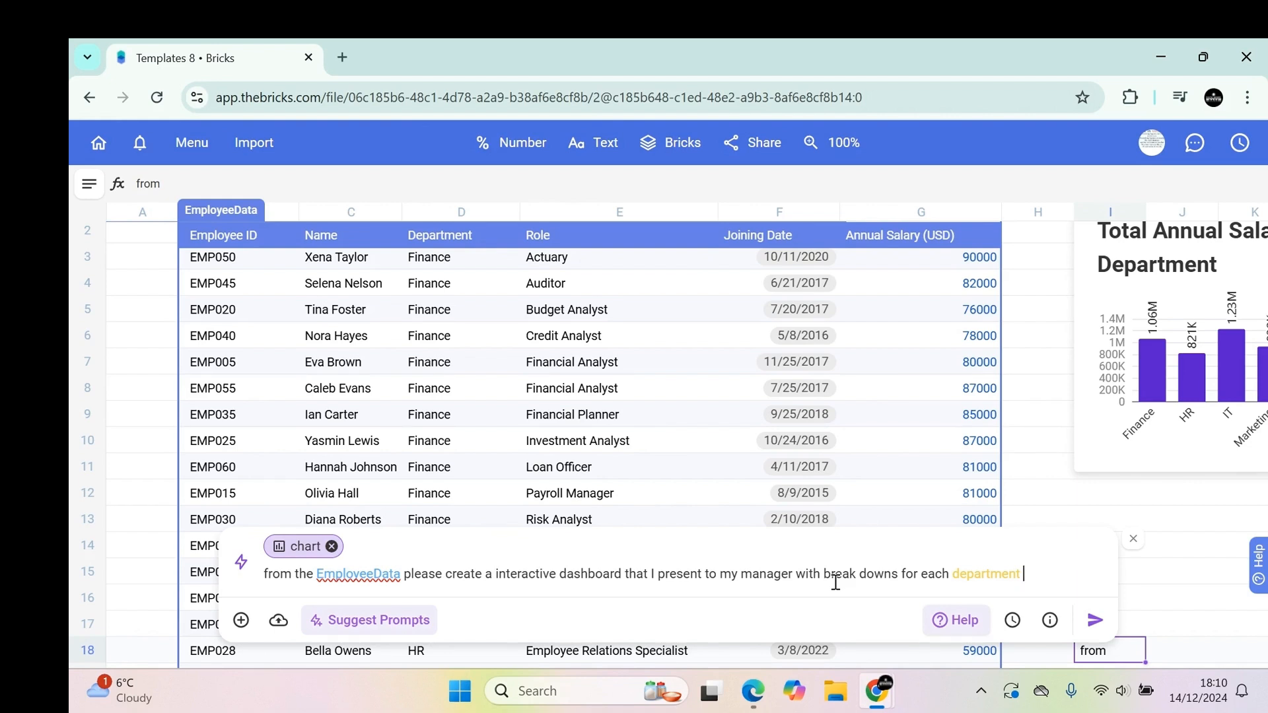
pyautogui.write('the')
pyautogui.write('re annu')
pyautogui.press('BackSpace')
pyautogui.write('nual sal')
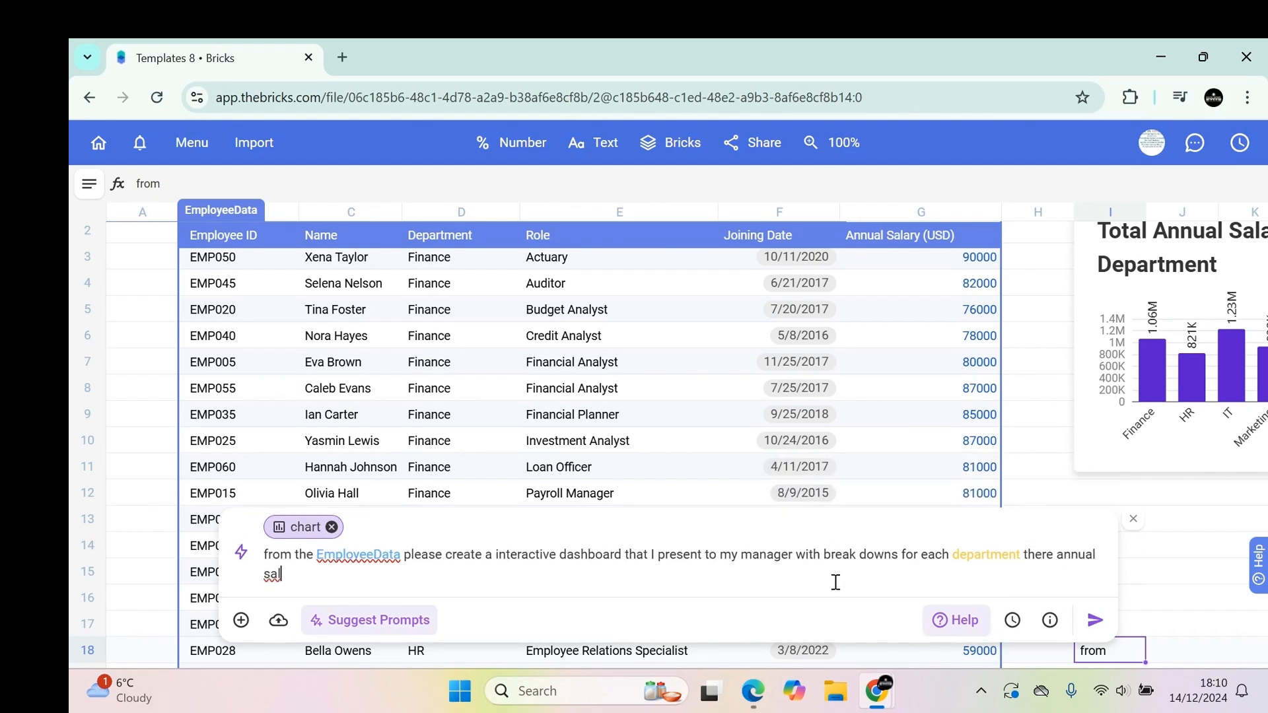
pyautogui.press('BackSpace')
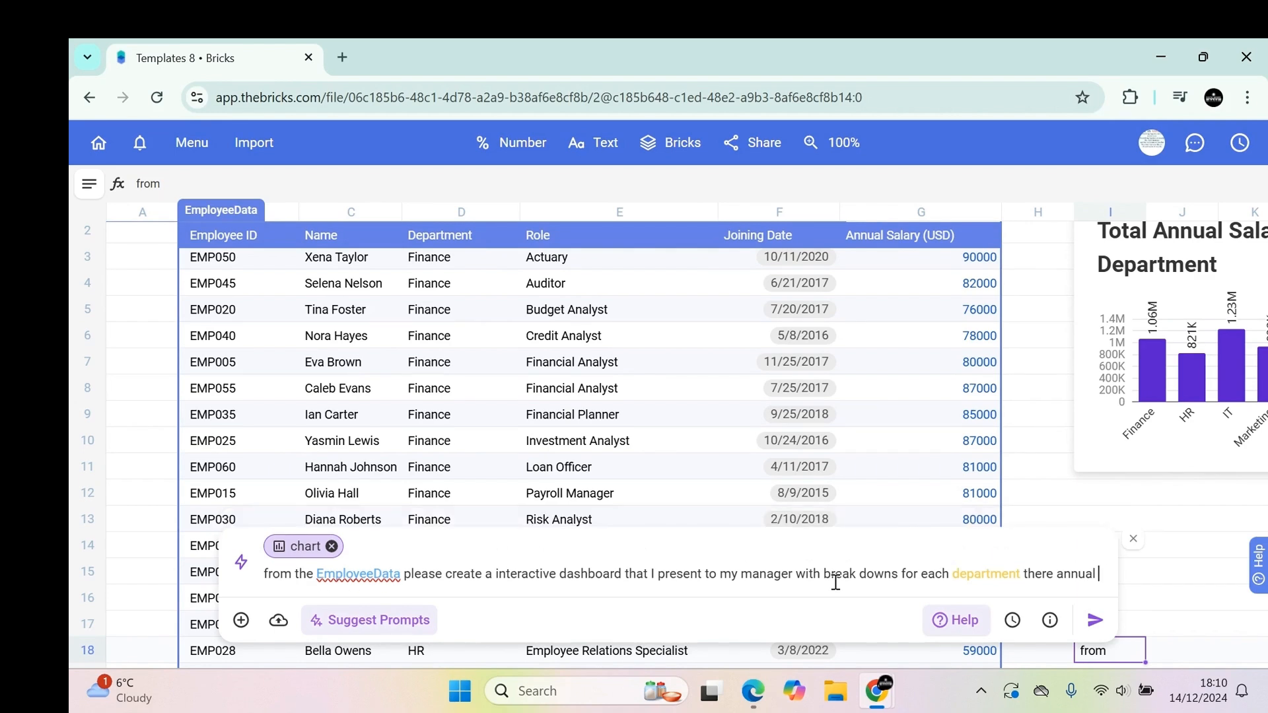
pyautogui.press('BackSpace')
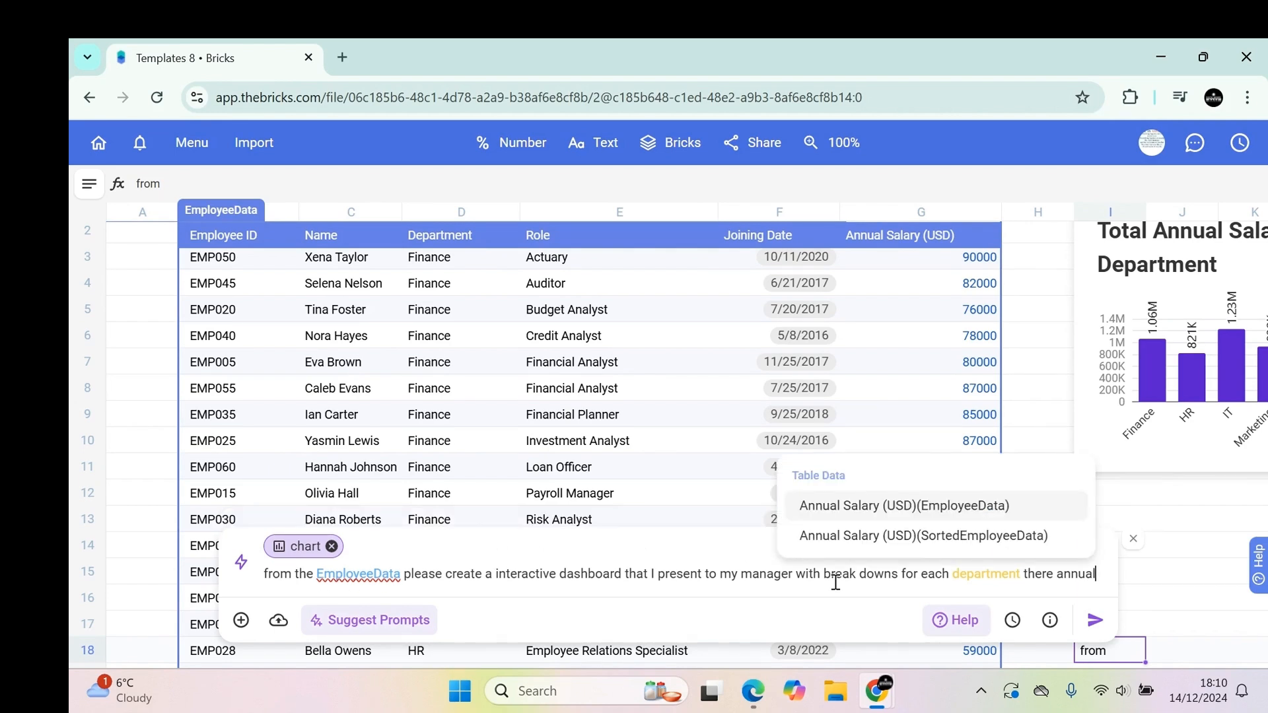
pyautogui.click(892, 507)
pyautogui.write('and ')
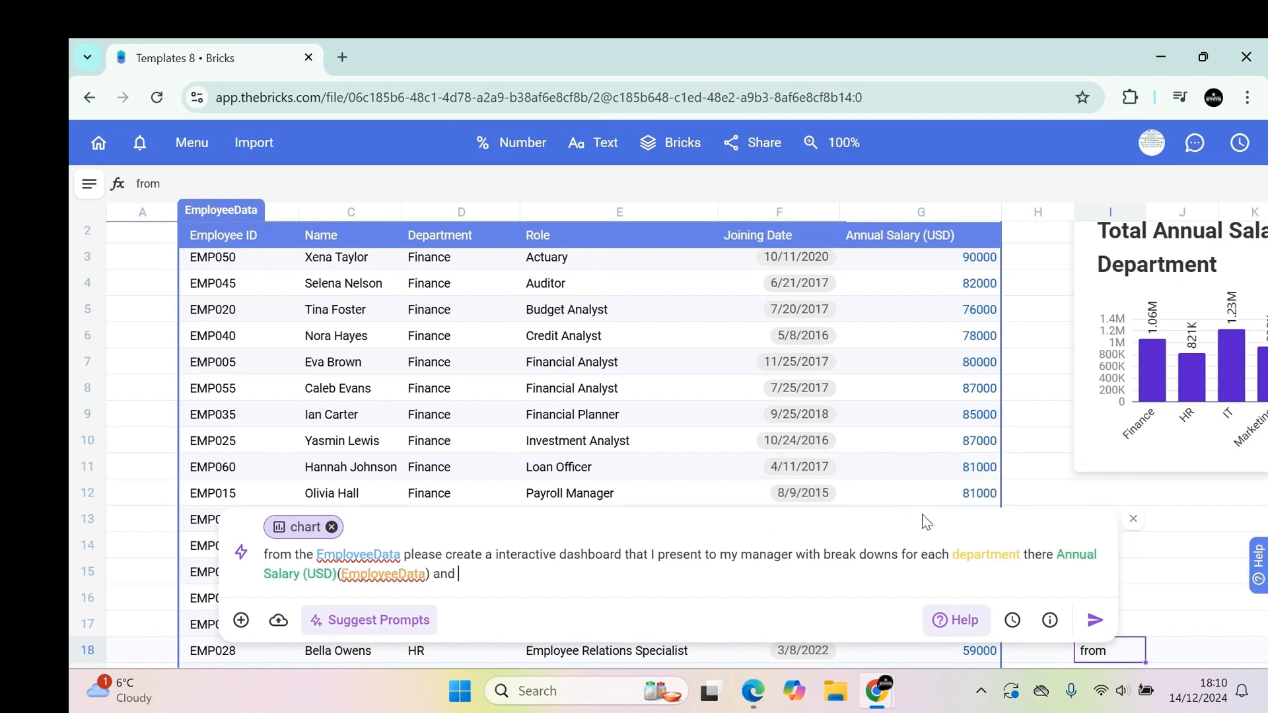
pyautogui.write('how much the compan')
pyautogui.press('BackSpace')
pyautogui.press('BackSpace')
pyautogui.write('ny is')
pyautogui.press('BackSpace')
pyautogui.press('BackSpace')
pyautogui.press('BackSpace')
pyautogui.press('BackSpace')
pyautogui.press('BackSpace')
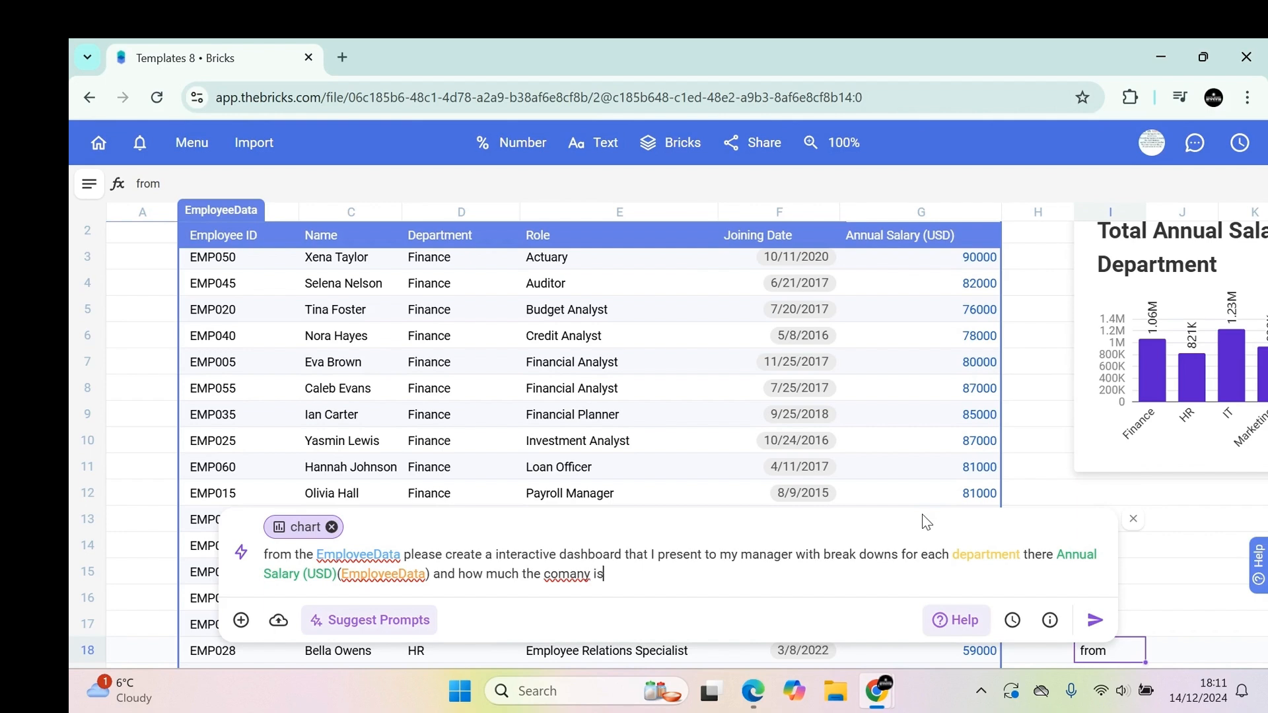
pyautogui.press('BackSpace')
pyautogui.press('BackSpace')
pyautogui.write('pany is spending ')
pyautogui.write('on monthly ')
pyautogui.write('bass')
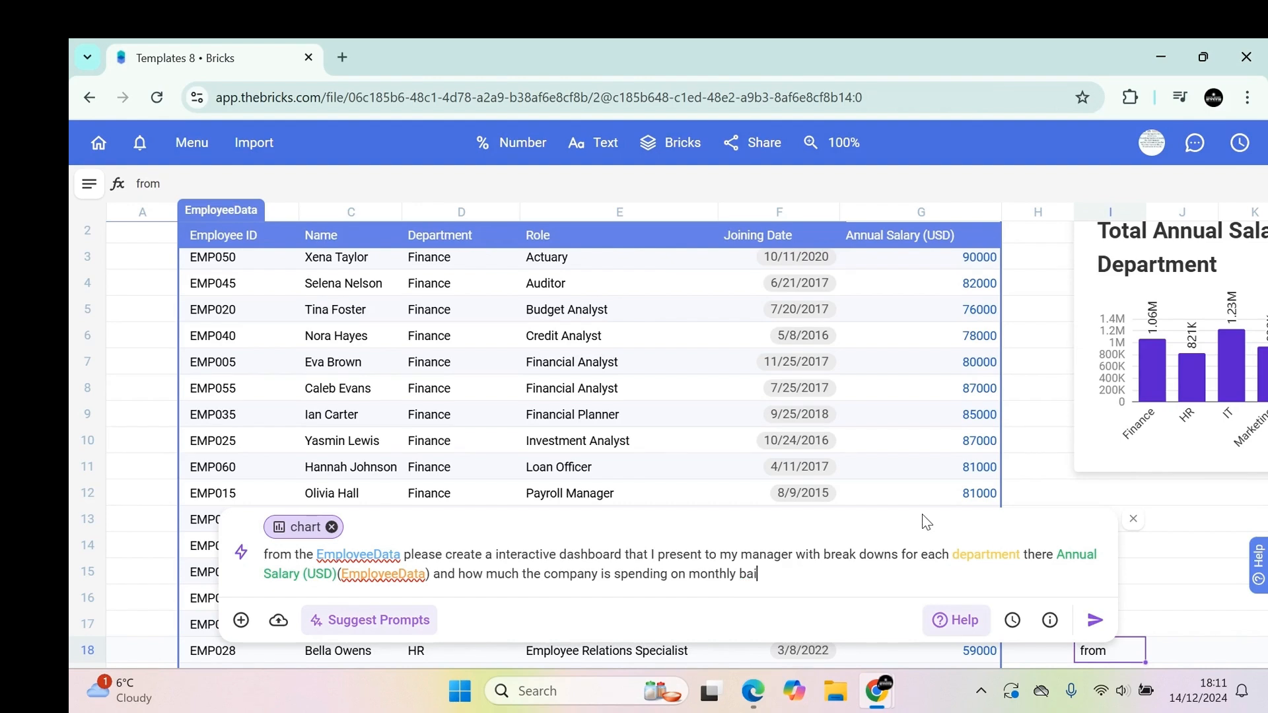
pyautogui.write('s')
pyautogui.press('BackSpace')
pyautogui.press('BackSpace')
pyautogui.press('BackSpace')
pyautogui.write('ses')
pyautogui.press('BackSpace')
pyautogui.press('BackSpace')
pyautogui.press('BackSpace')
pyautogui.press('Return')
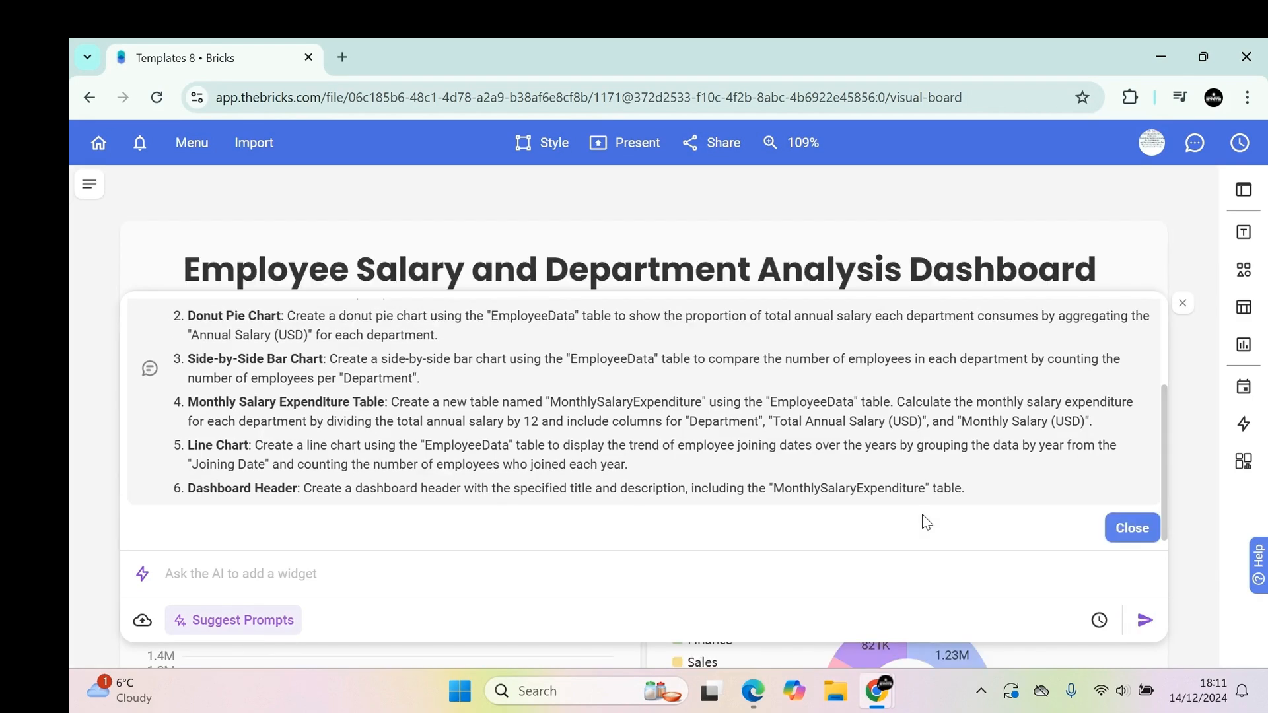
pyautogui.click(1132, 528)
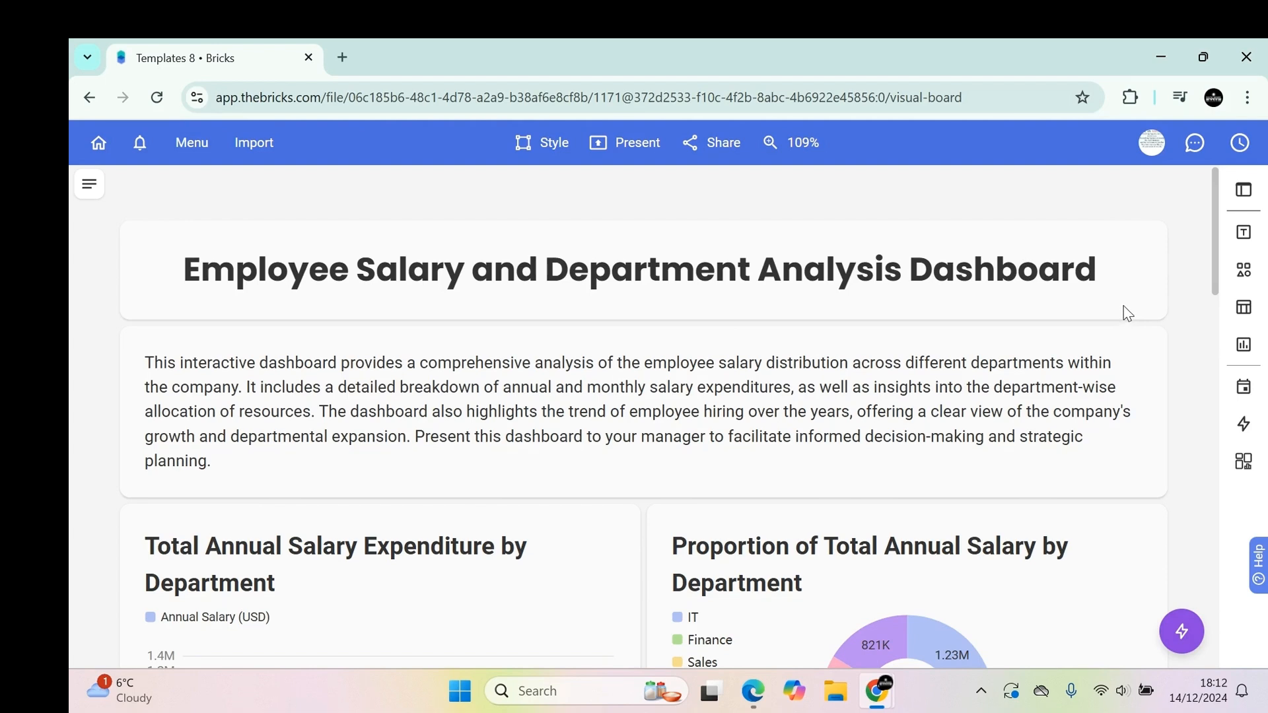
# Scroll through the generated dashboard to review its charts and the Monthly Salary Expenditure table.
pyautogui.scroll(-3, 1127, 314)
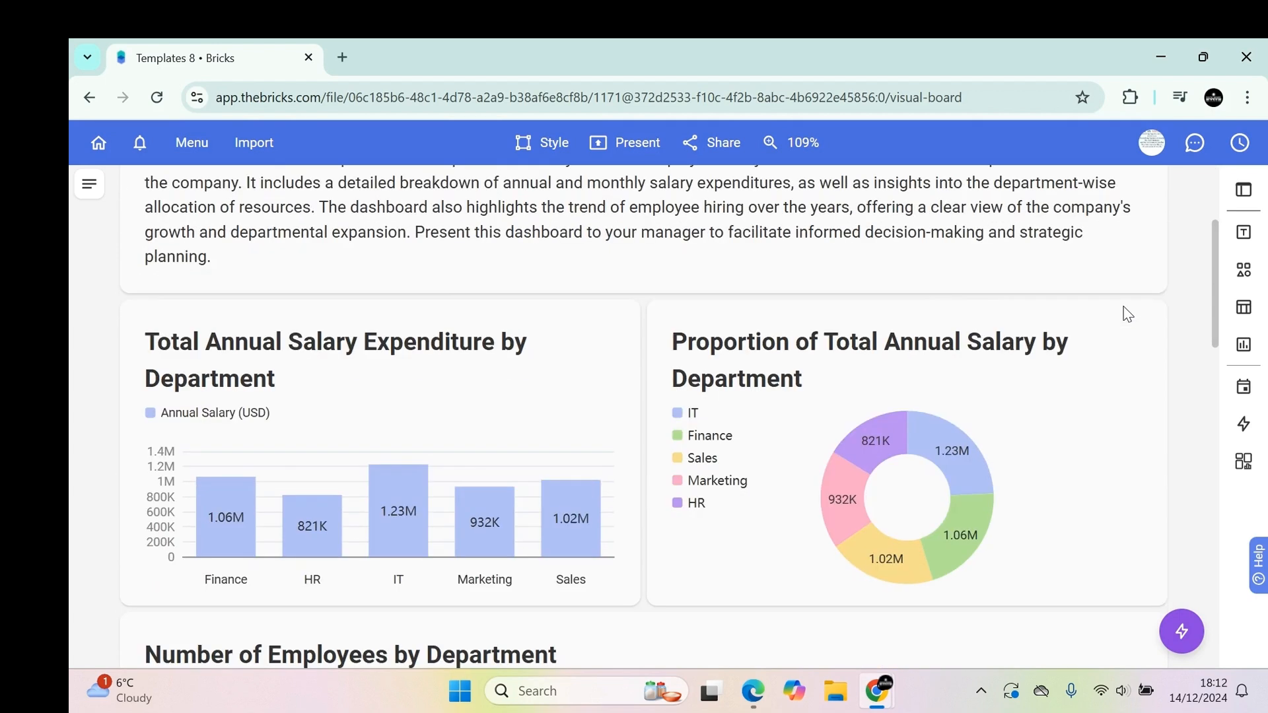
pyautogui.scroll(-3, 1128, 313)
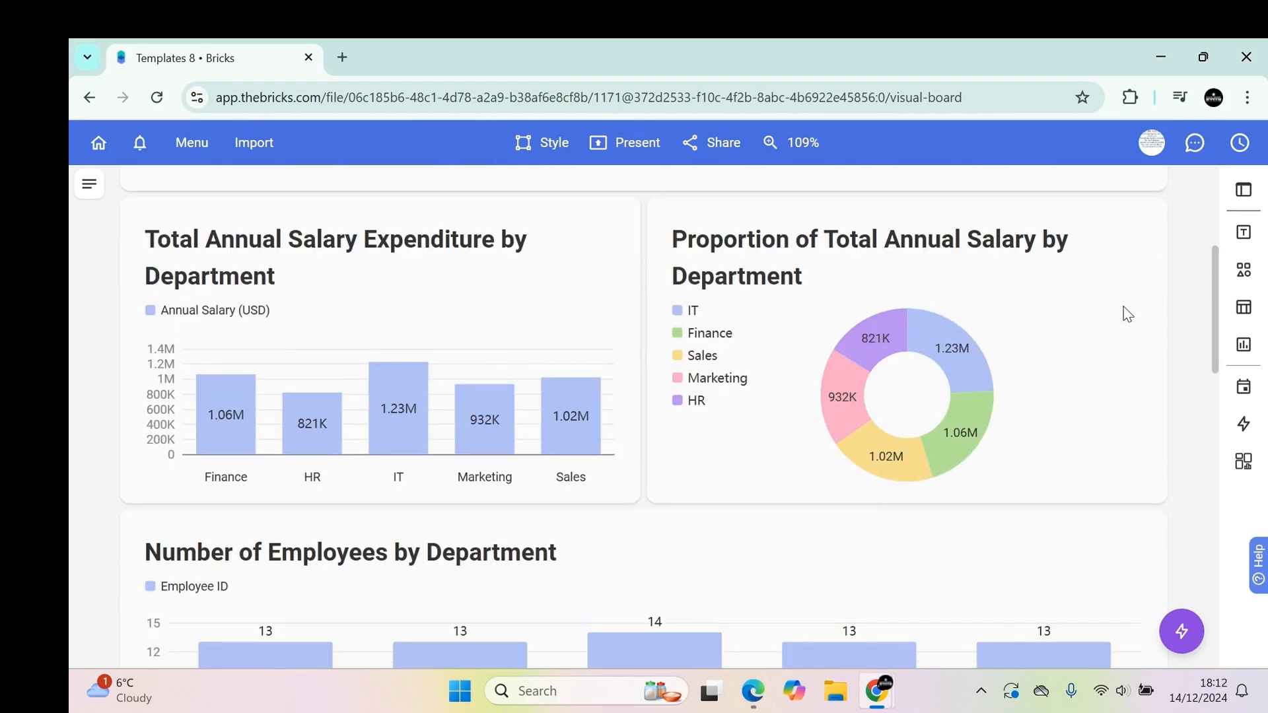
pyautogui.scroll(1, 1128, 313)
pyautogui.scroll(1, 1127, 313)
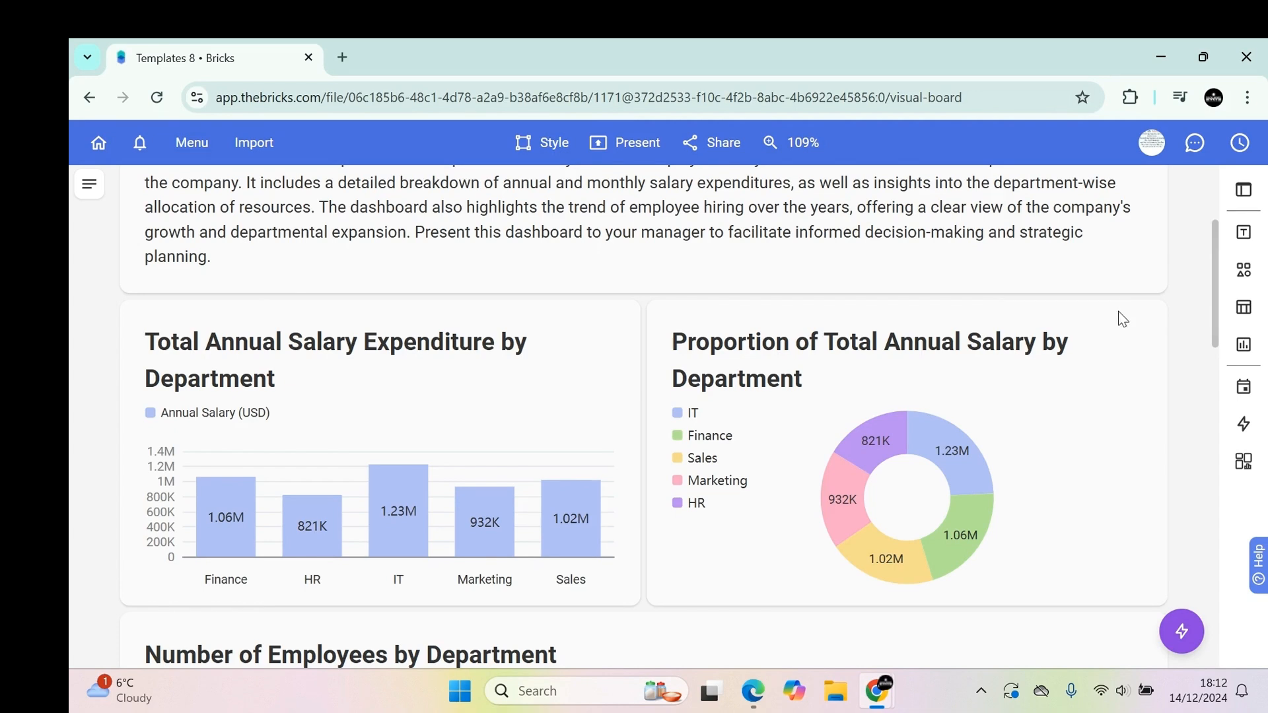
pyautogui.scroll(-1, 280, 424)
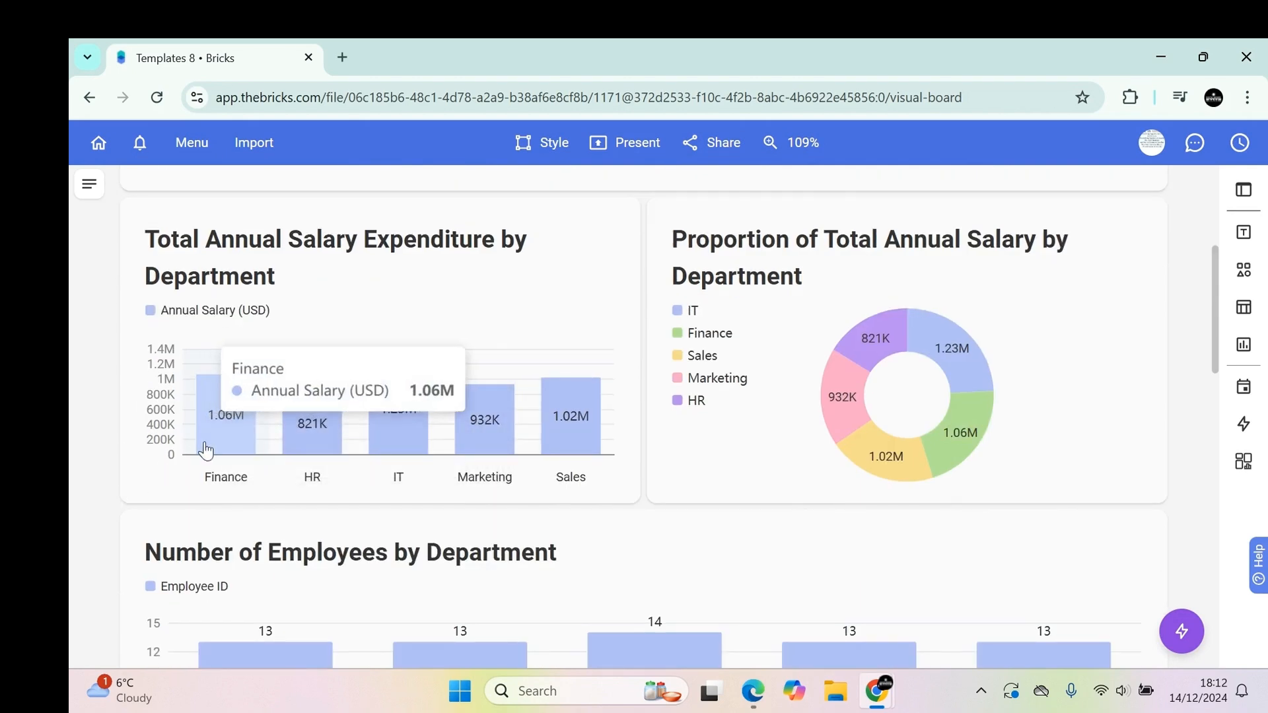
pyautogui.moveTo(322, 438)
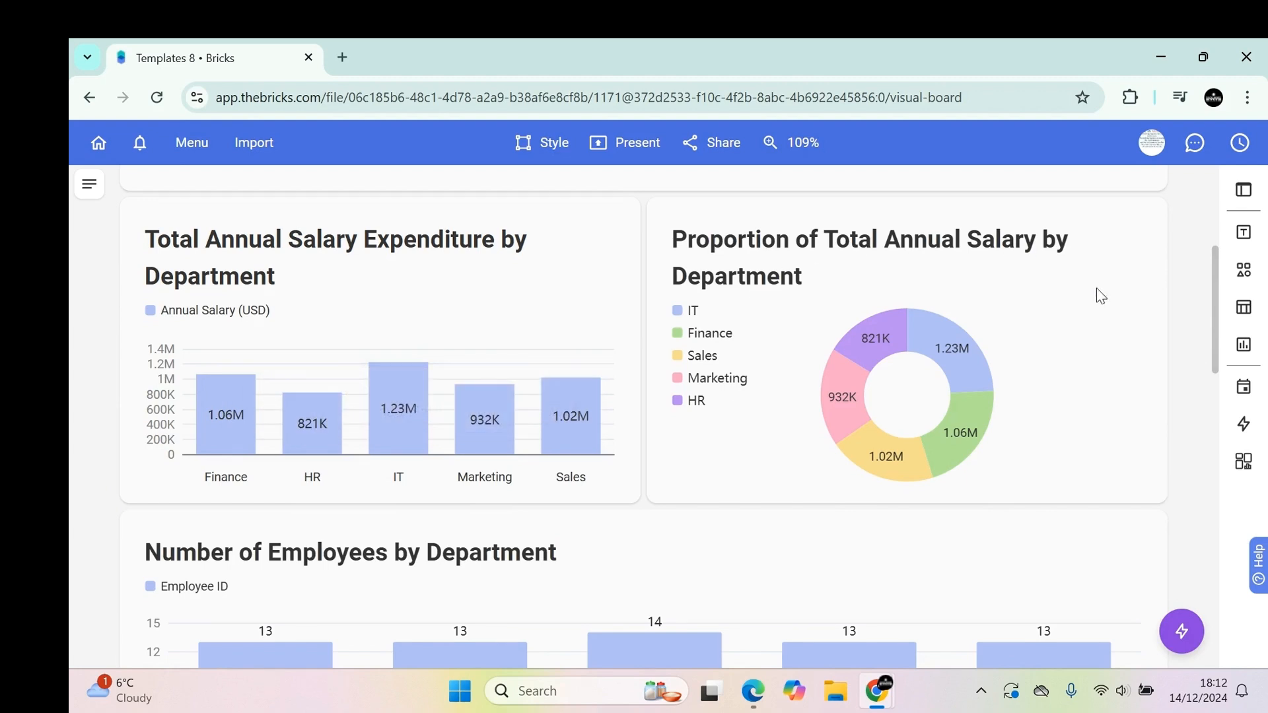
pyautogui.moveTo(849, 344)
pyautogui.scroll(-5, 1035, 397)
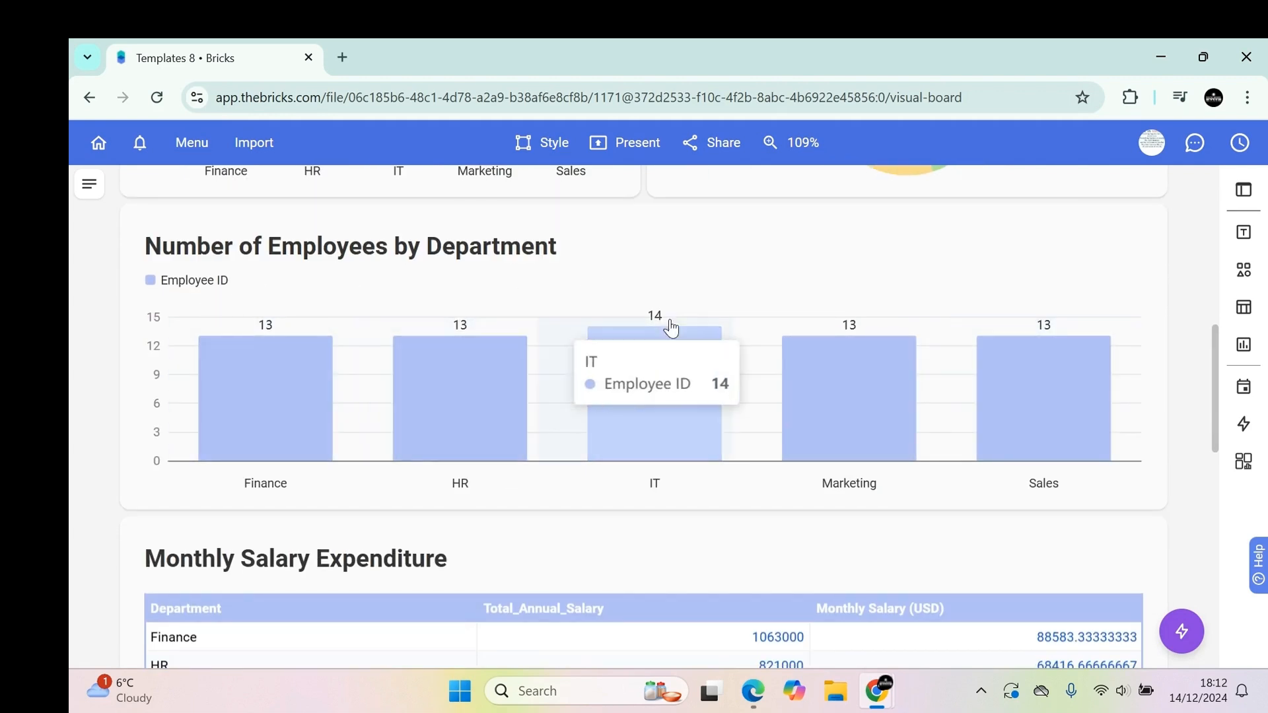
pyautogui.scroll(-2, 1116, 344)
pyautogui.scroll(-2, 1115, 343)
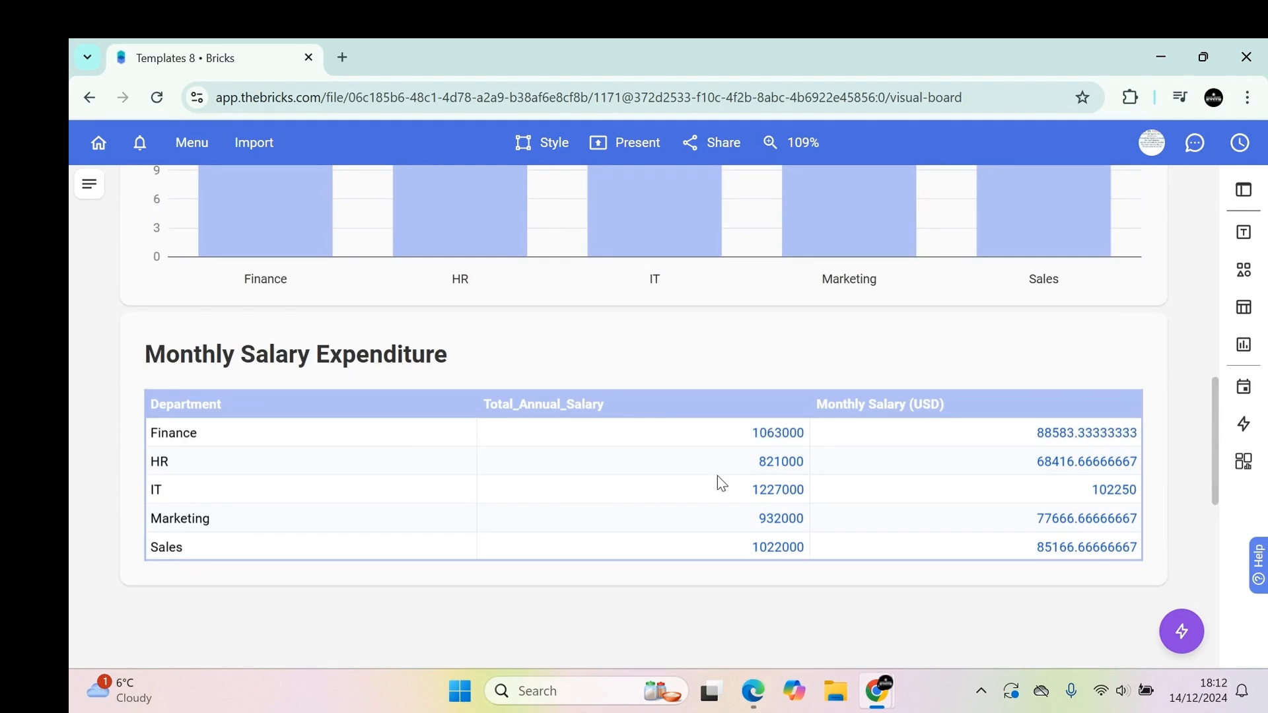
pyautogui.scroll(-5, 1133, 515)
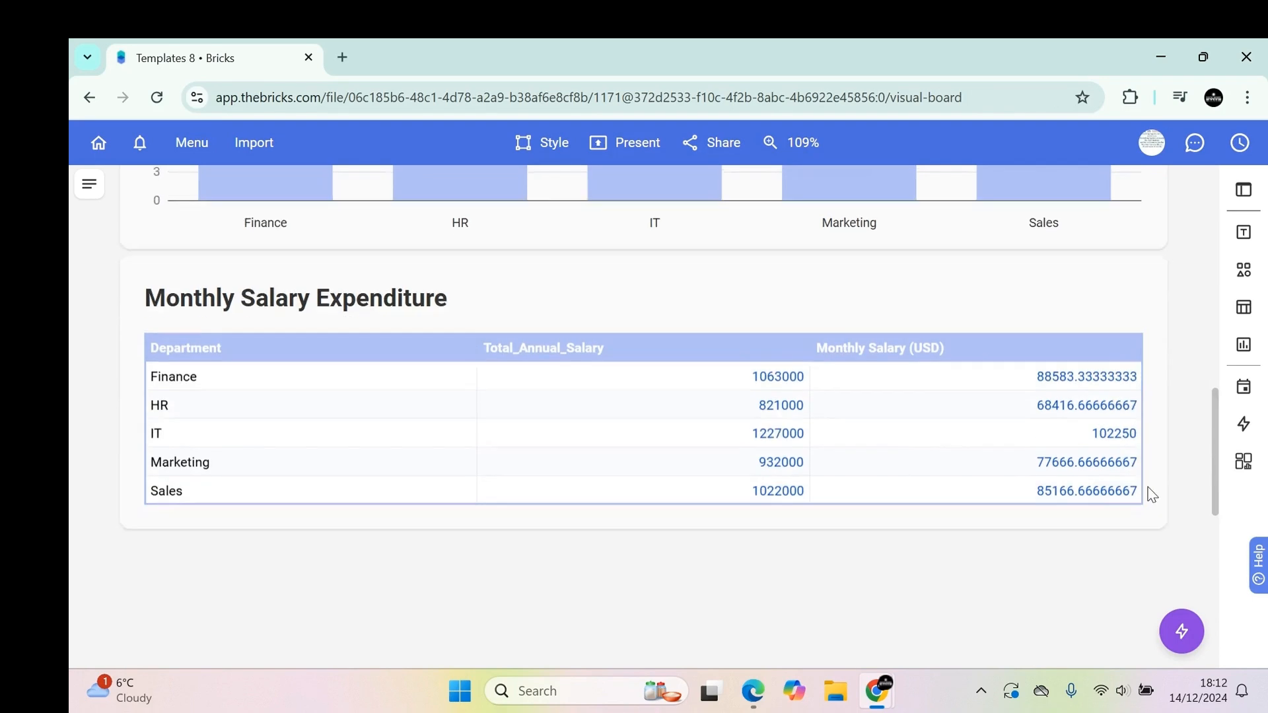
pyautogui.scroll(2, 1110, 540)
pyautogui.scroll(10, 1098, 537)
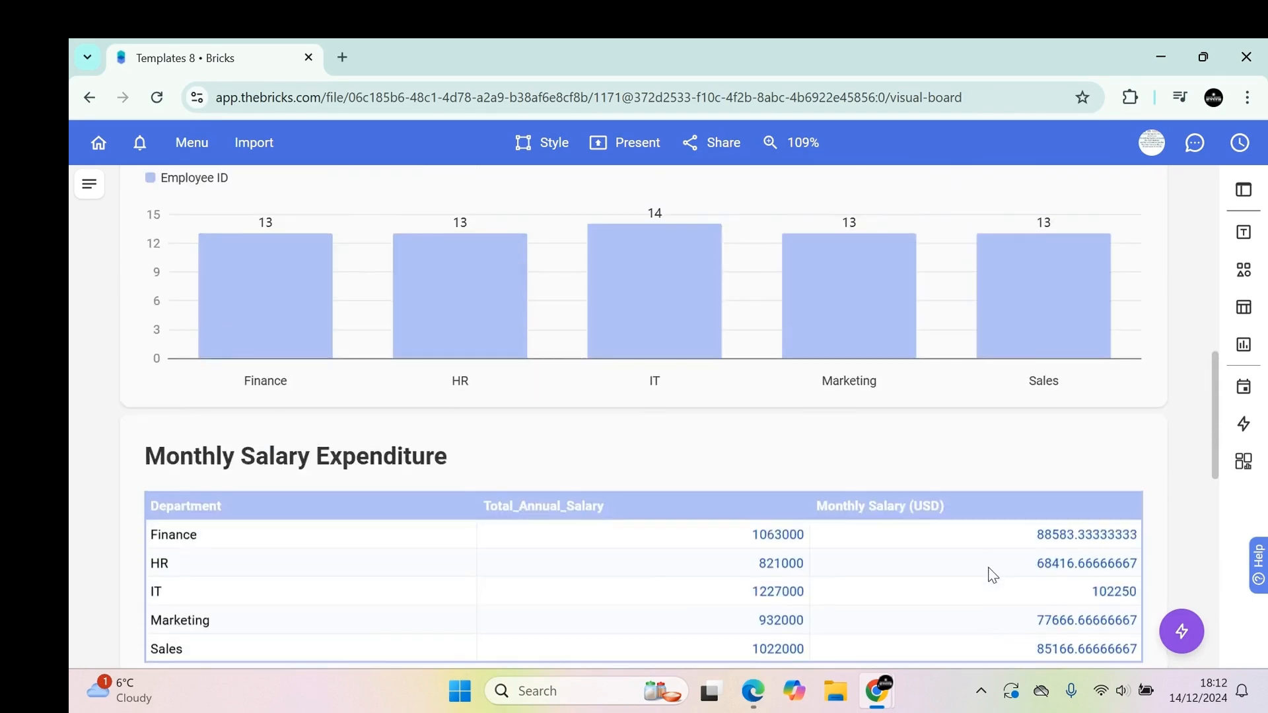
# Insert an empty chart into the blank block below the Monthly Salary Expenditure table, dismissing the data grid selection.
pyautogui.scroll(3, 983, 515)
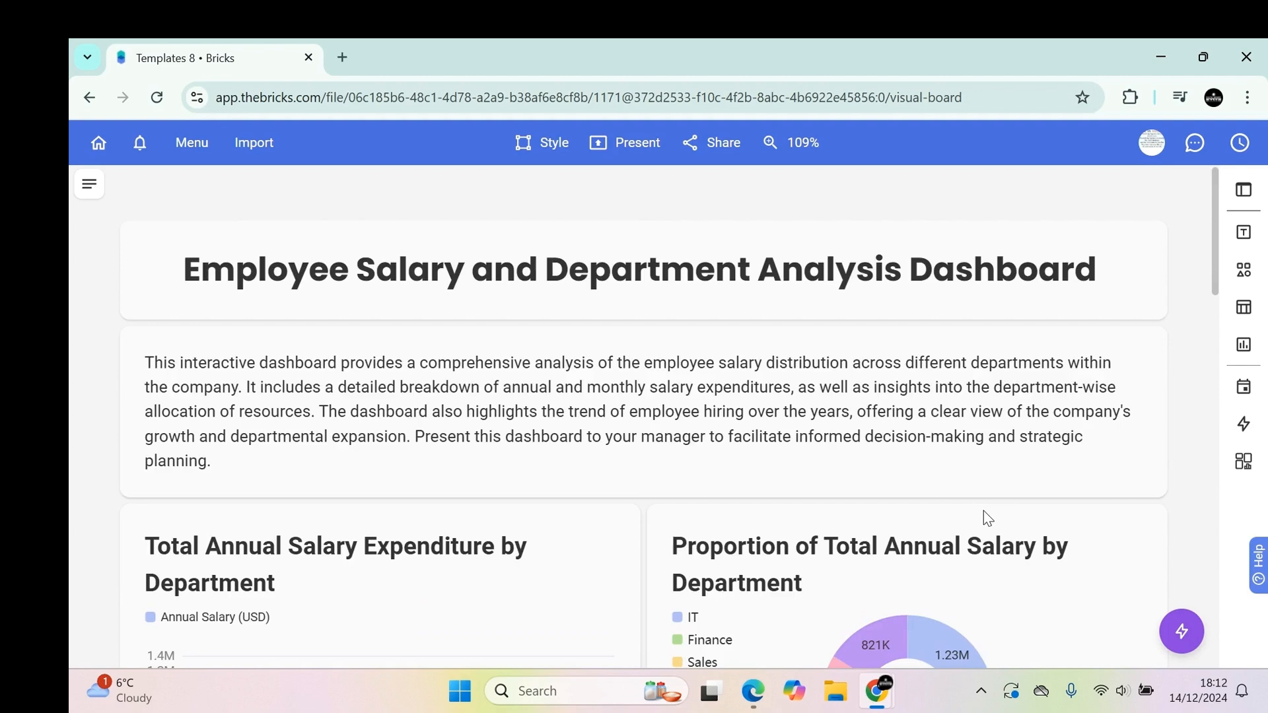
pyautogui.scroll(-15, 984, 512)
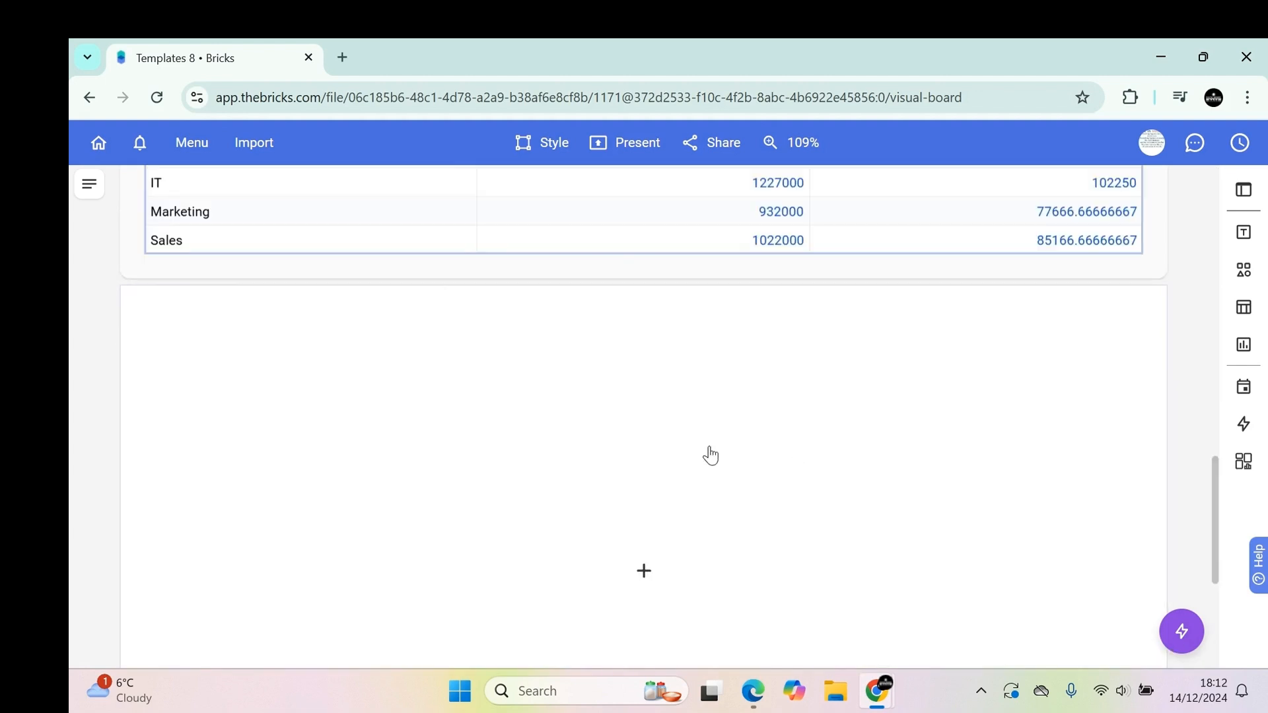
pyautogui.click(644, 571)
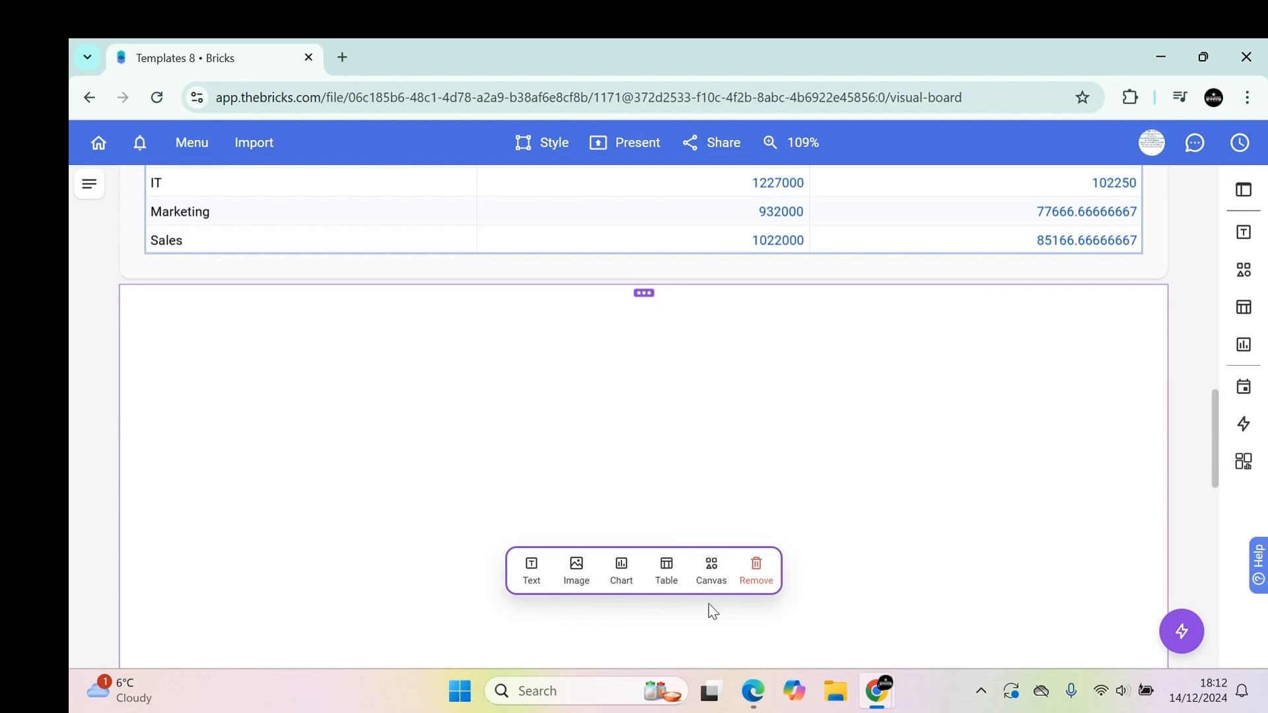
pyautogui.click(623, 573)
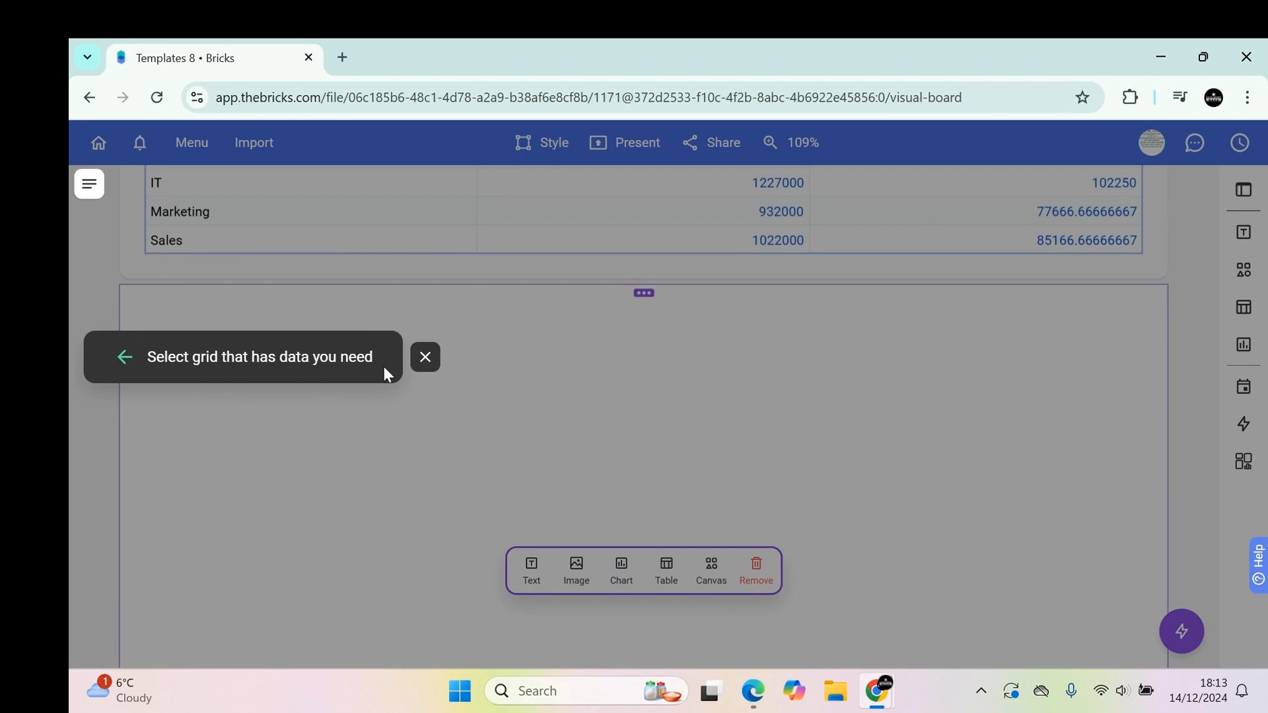
pyautogui.click(426, 357)
pyautogui.scroll(5, 681, 476)
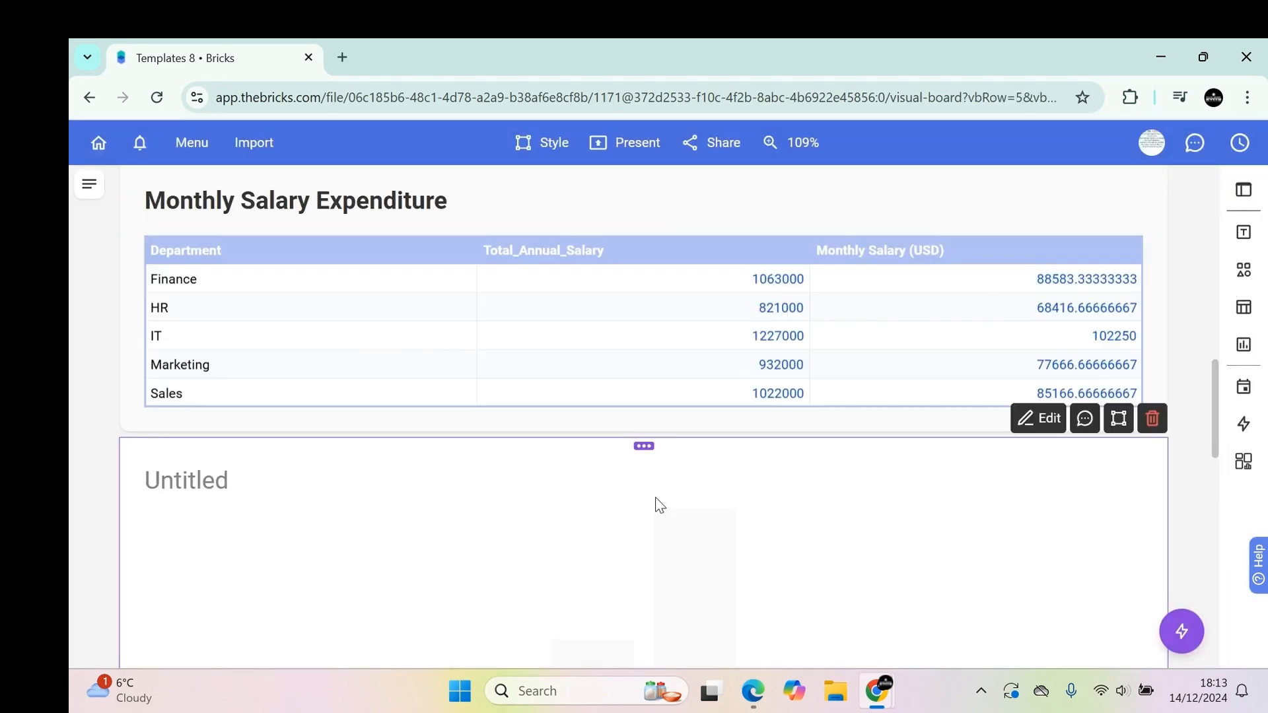
pyautogui.scroll(10, 661, 505)
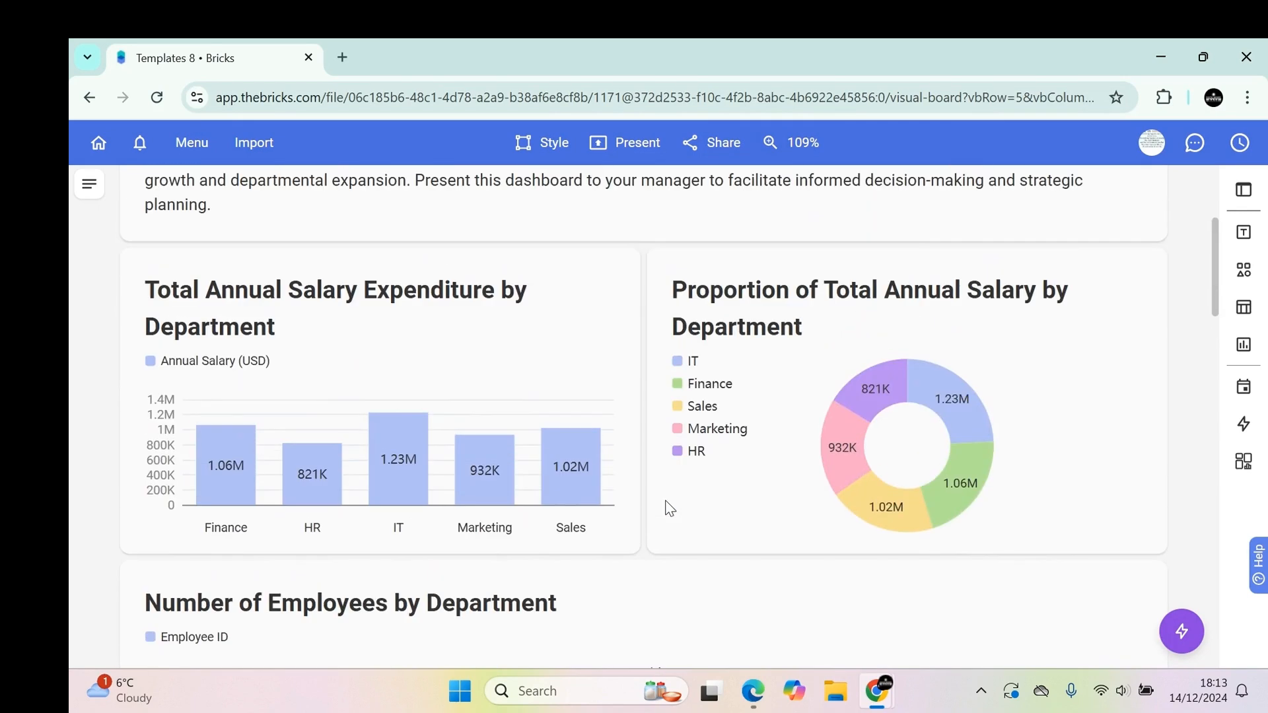
pyautogui.scroll(4, 670, 502)
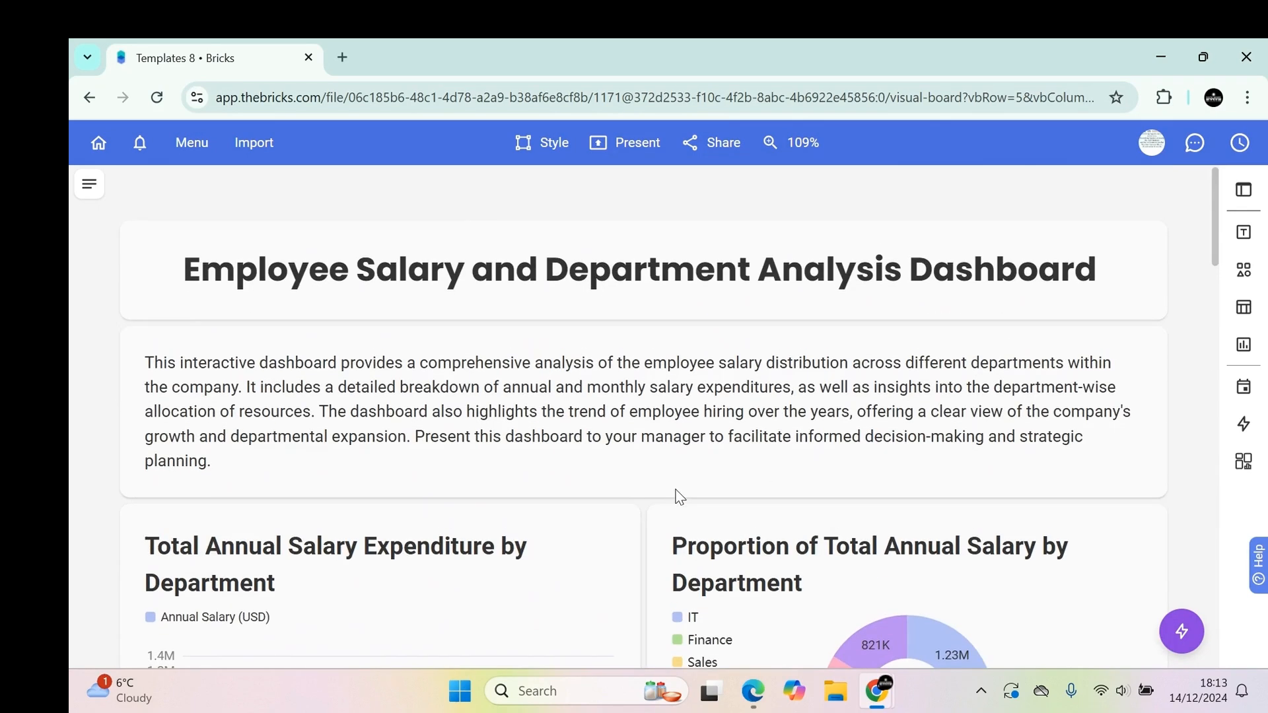